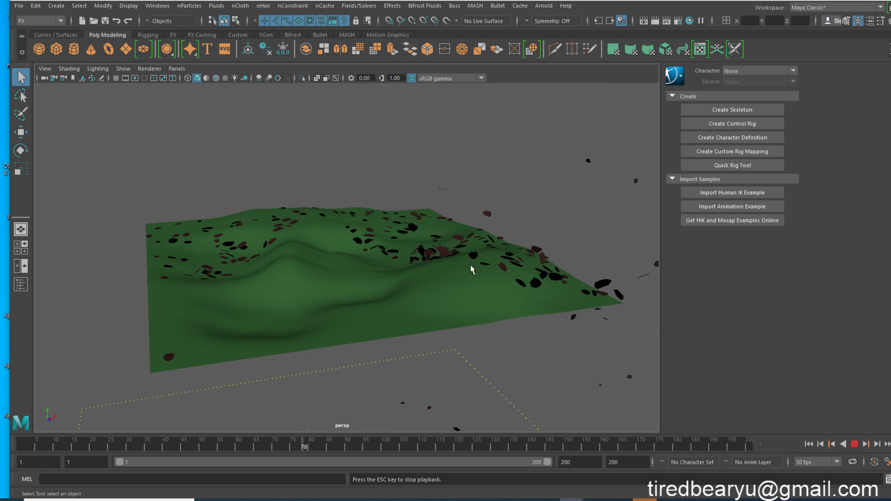
Step: Stop the leaf simulation playback and open the scene leaf_start.ma
left_click_drag(477, 276, 787, 363, "alt")
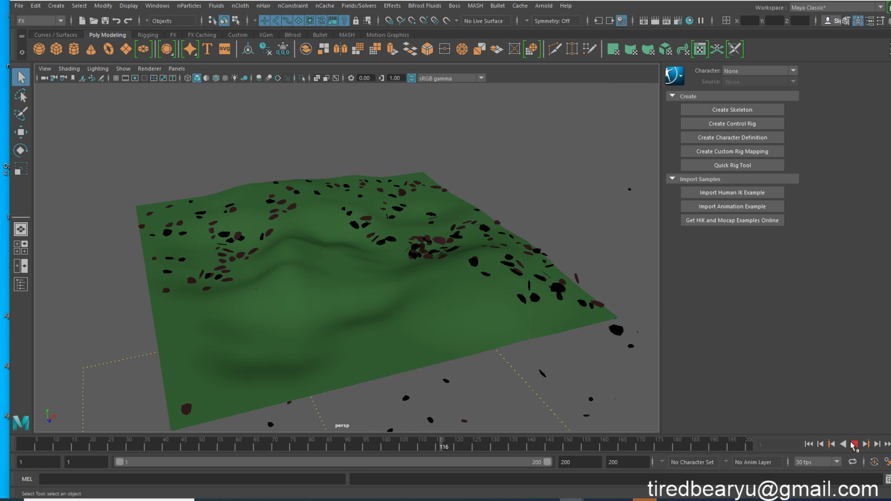
left_click(854, 444)
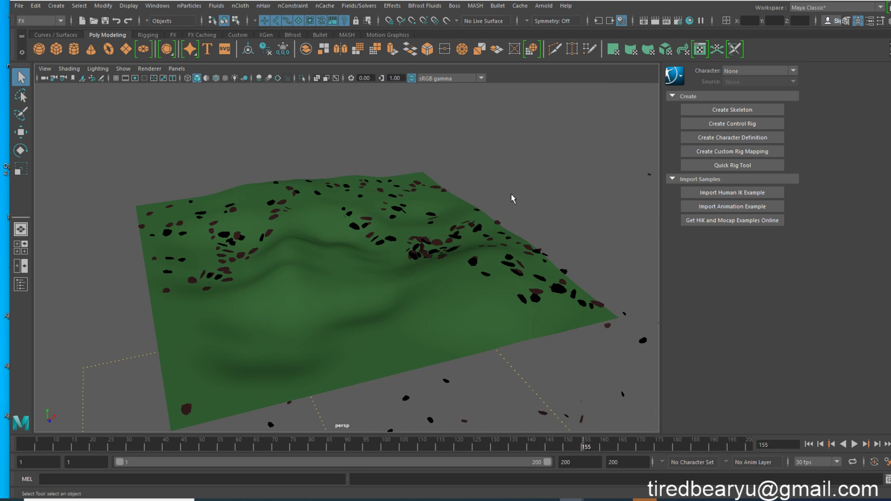
left_click(93, 21)
double_click(361, 83)
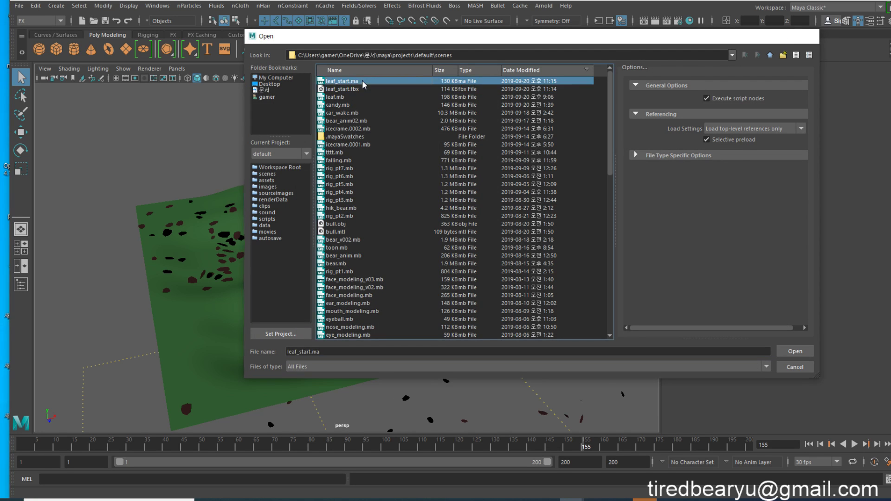
left_click(477, 249)
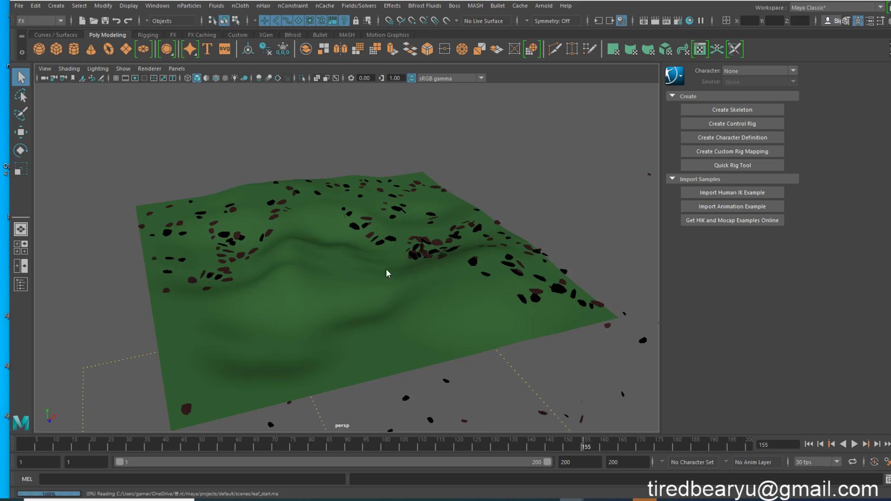
left_click_drag(382, 312, 368, 274, "alt")
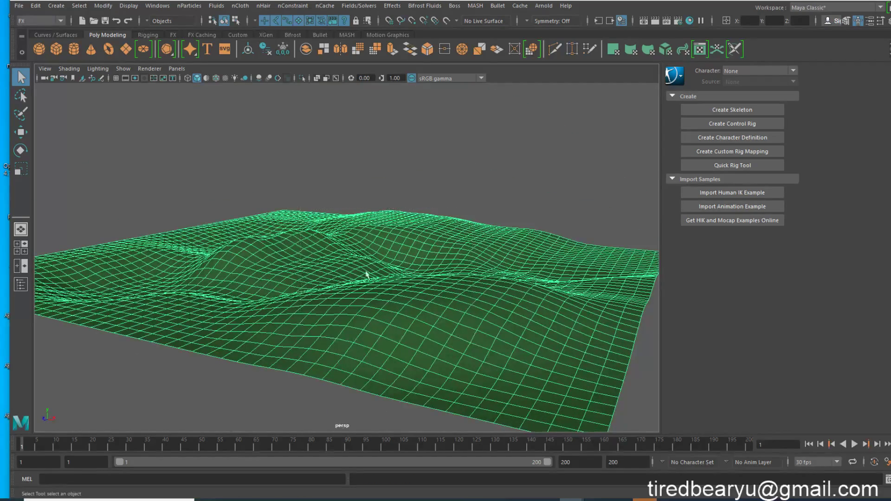
Step: Select the leaf mesh polySurface1 by name and make it visible in the scene
left_click(20, 284)
left_click(89, 121)
key("h")
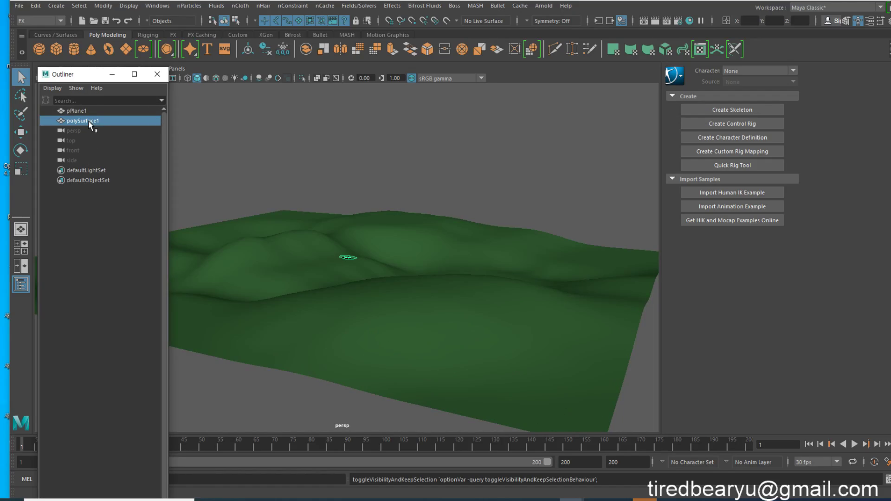
Step: Try raising the leaf vertically by about 1.76 units above the terrain and undo the move
key("w")
left_click(438, 249)
left_click_drag(437, 250, 366, 273, "alt")
key("q")
left_click(349, 258)
key("w")
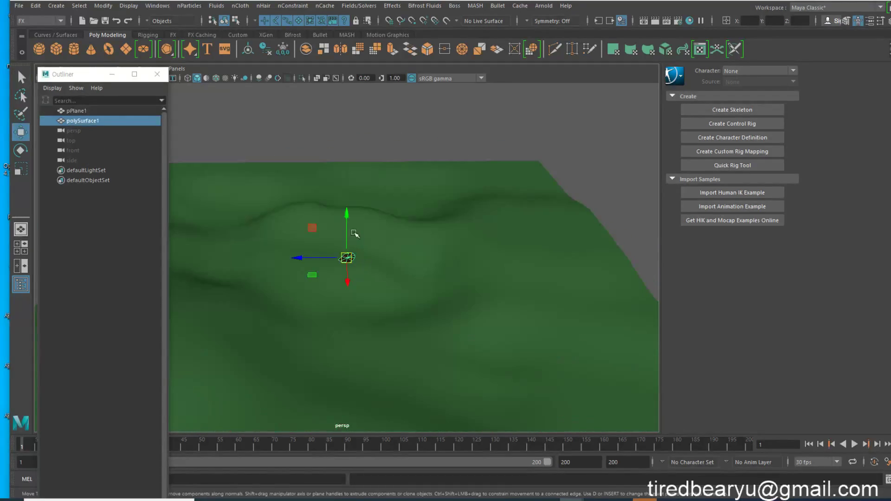
left_click_drag(349, 212, 351, 176)
left_click_drag(324, 247, 375, 212, "alt")
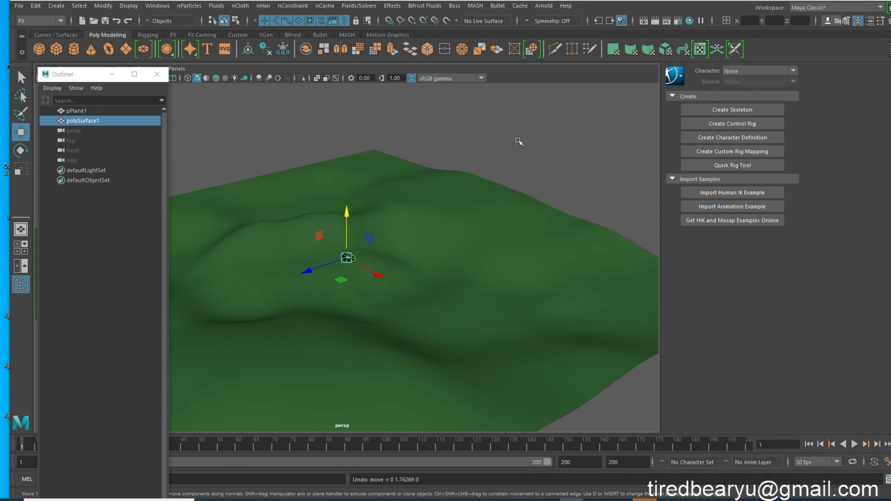
left_click(518, 141)
left_click(157, 75)
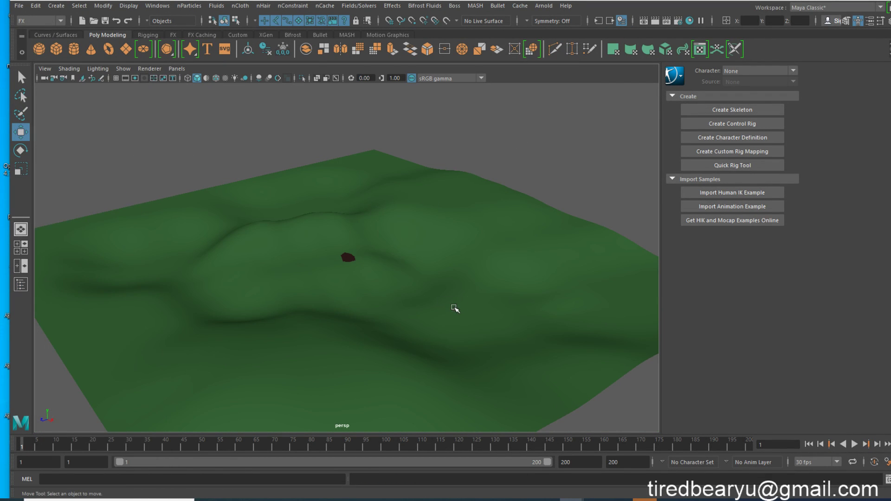
scroll(461, 300, "down", 3)
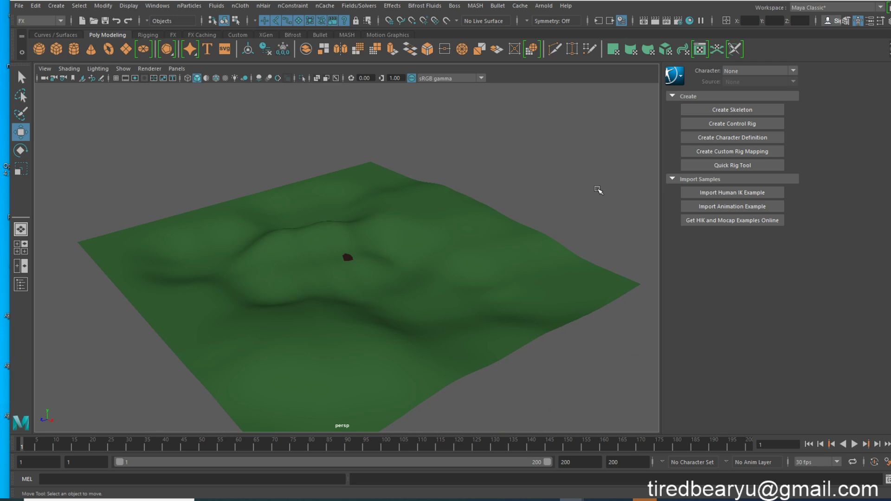
Step: Select the leaf on the terrain and create a MASH network from it, with the node attributes shown
key("ctrl+a")
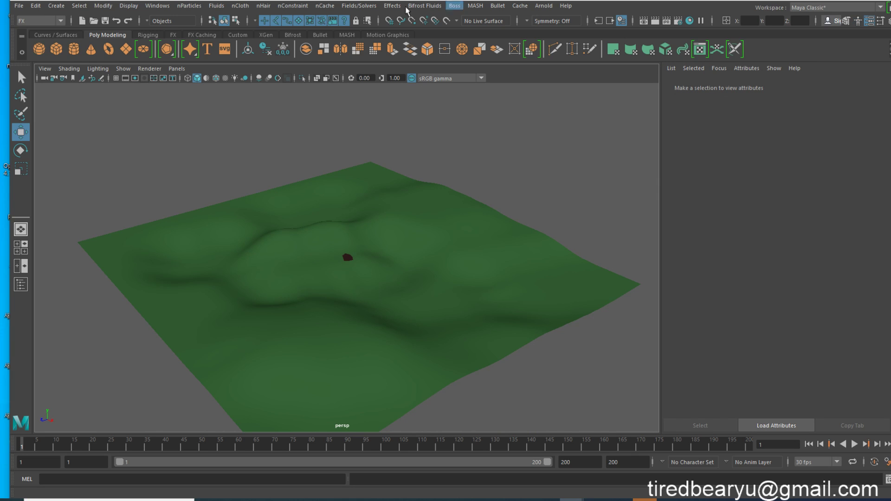
left_click(40, 21)
left_click(35, 61)
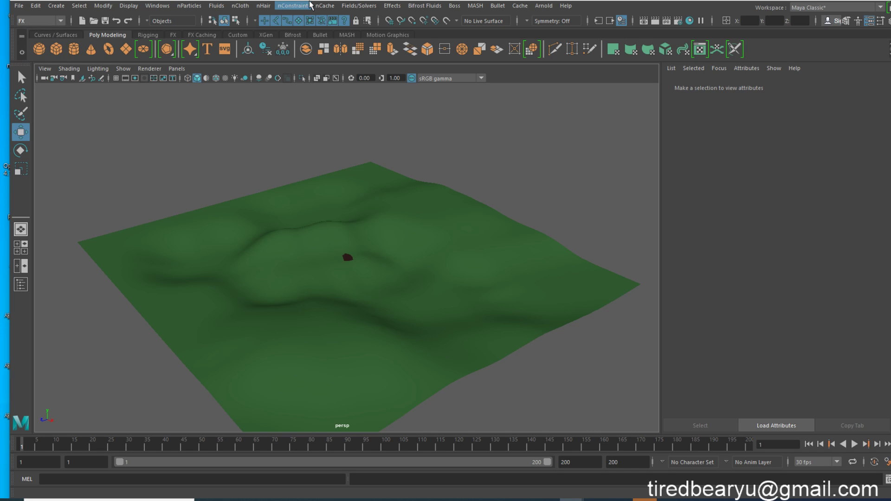
left_click(475, 5)
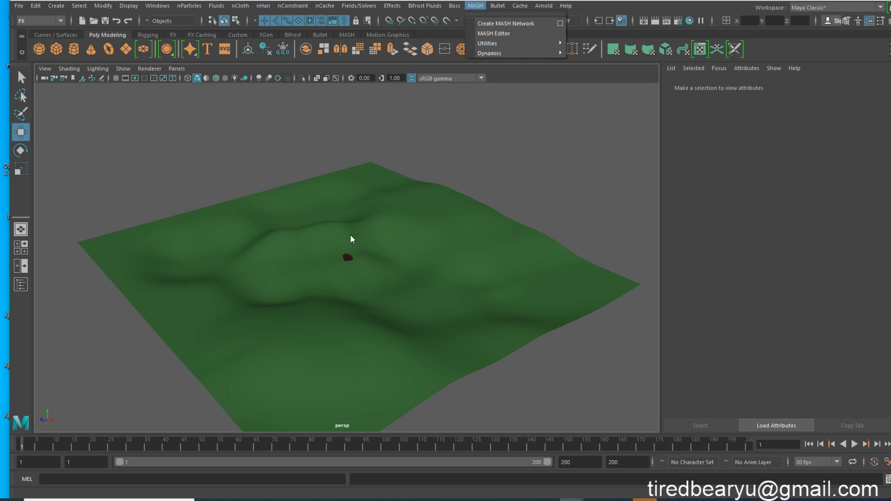
left_click(348, 257)
left_click(475, 6)
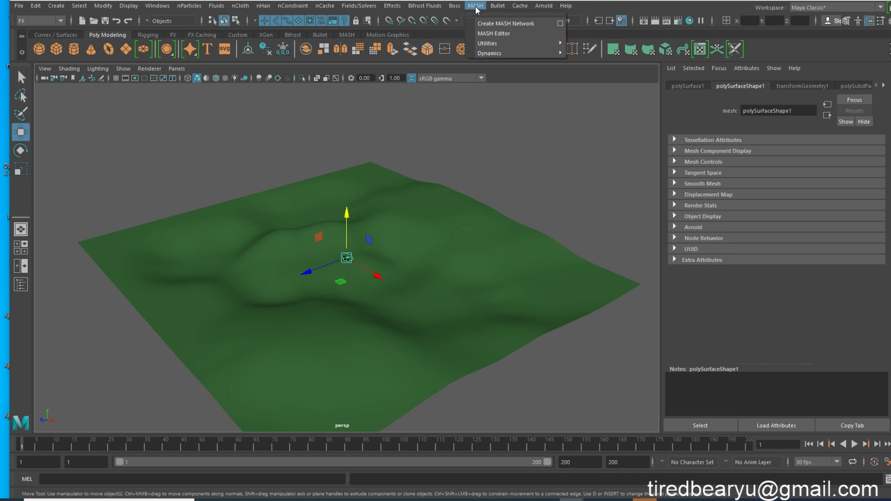
left_click(534, 23)
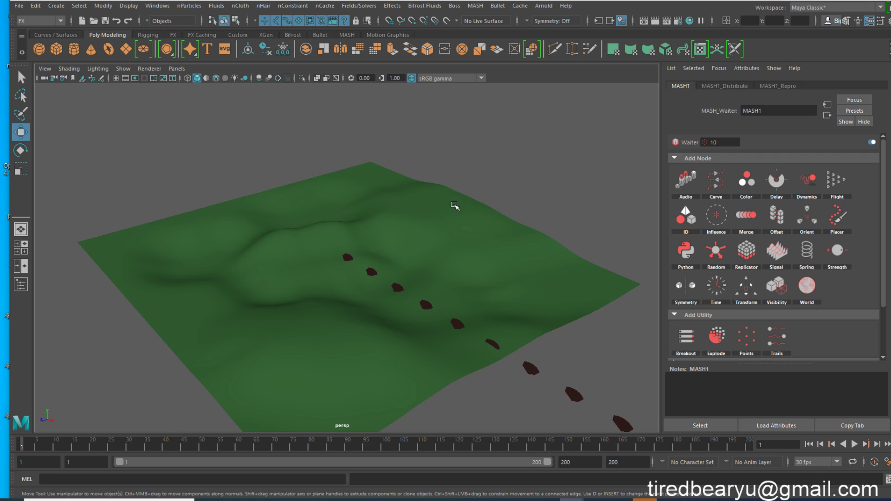
Step: Set the Distribution Type of the MASH1_Distribute node to Mesh
left_click_drag(455, 205, 284, 240, "alt")
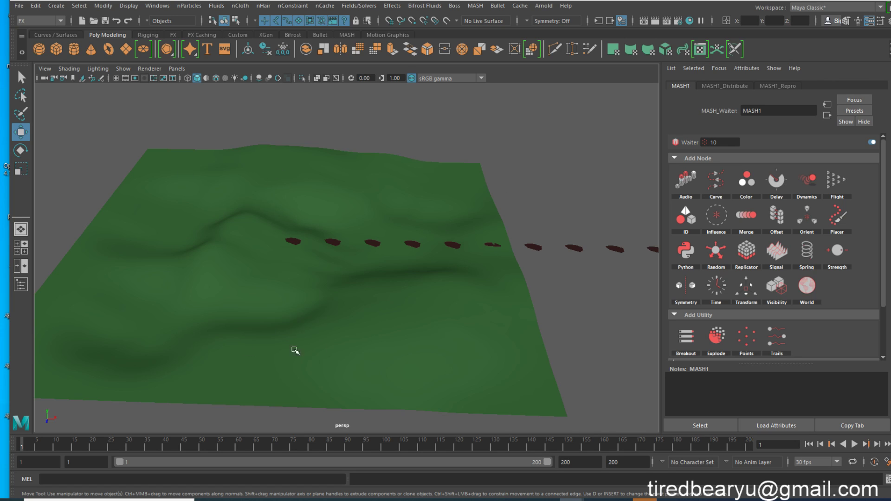
left_click_drag(230, 343, 411, 243, "alt")
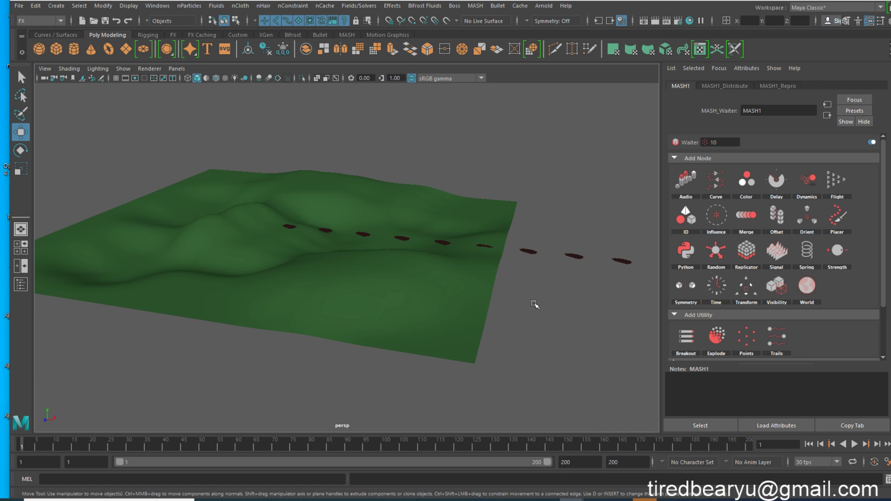
left_click(735, 86)
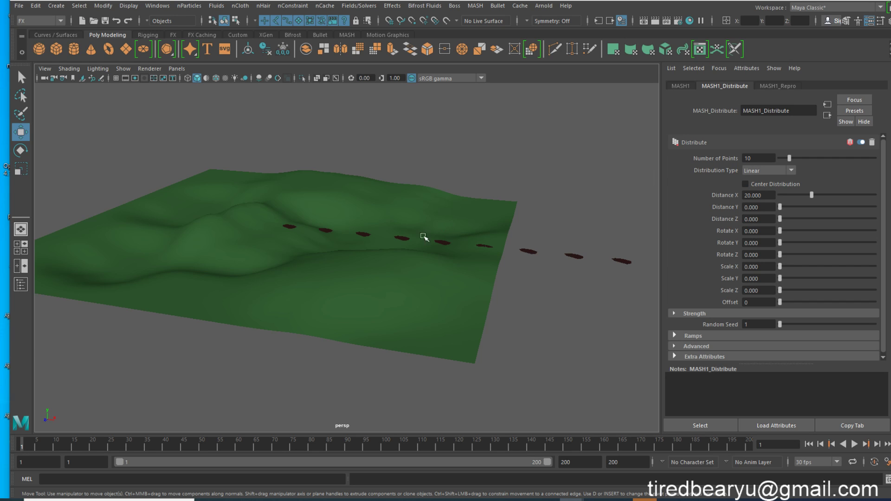
left_click_drag(424, 237, 622, 241, "alt")
left_click_drag(506, 248, 340, 230, "alt")
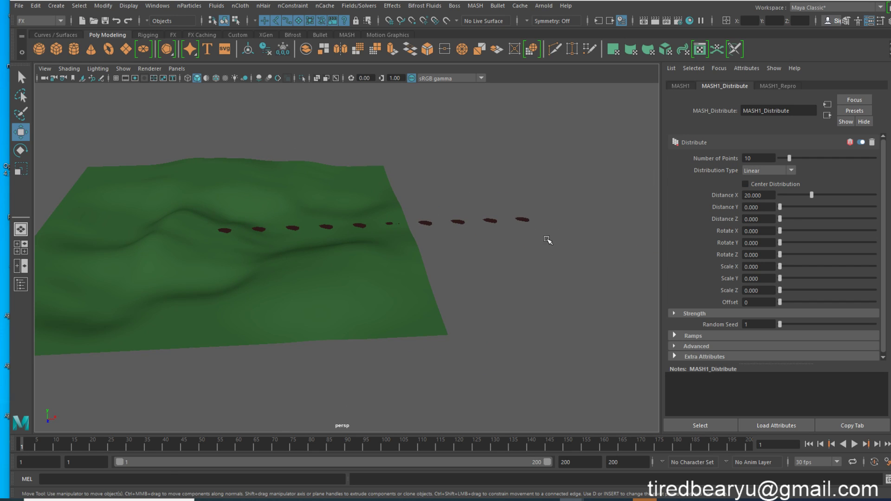
left_click_drag(538, 244, 570, 254, "alt")
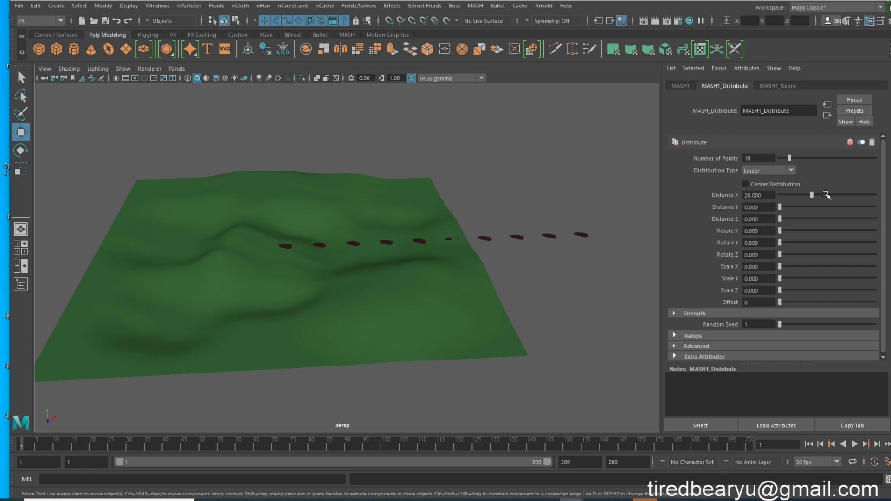
left_click(762, 170)
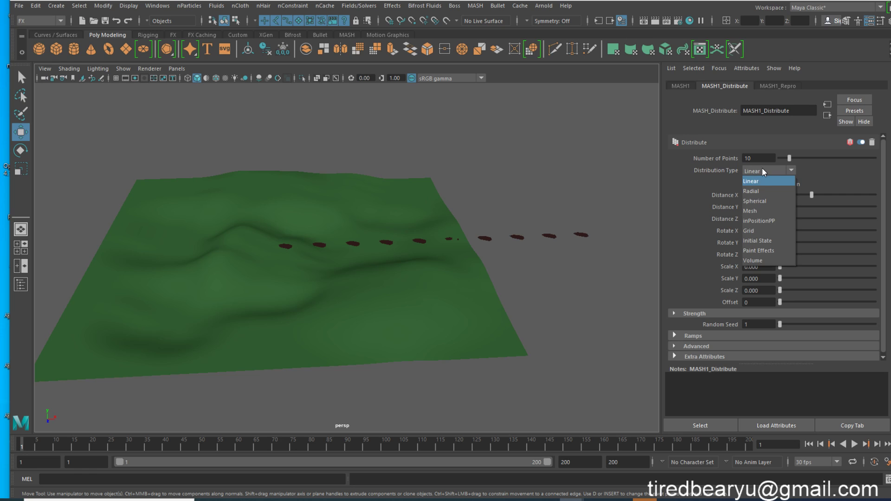
left_click(761, 211)
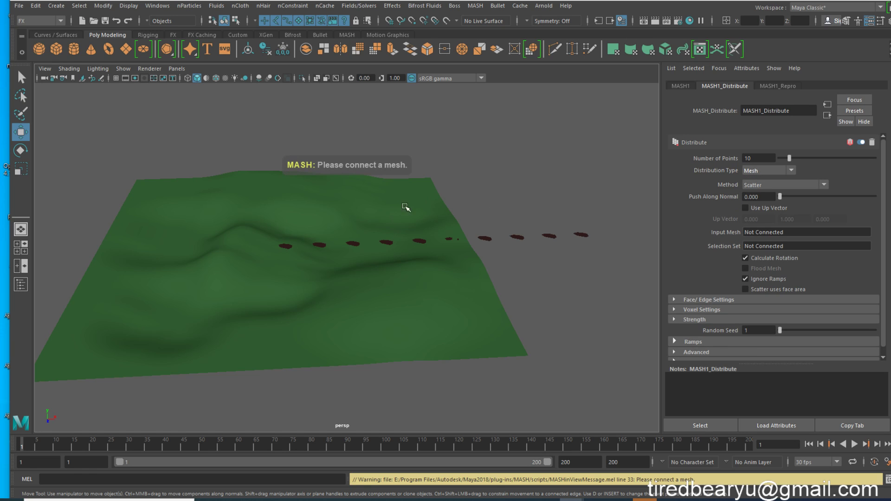
Step: Connect the terrain pPlane1 as the Input Mesh of the Distribute node
left_click_drag(408, 209, 465, 176, "alt")
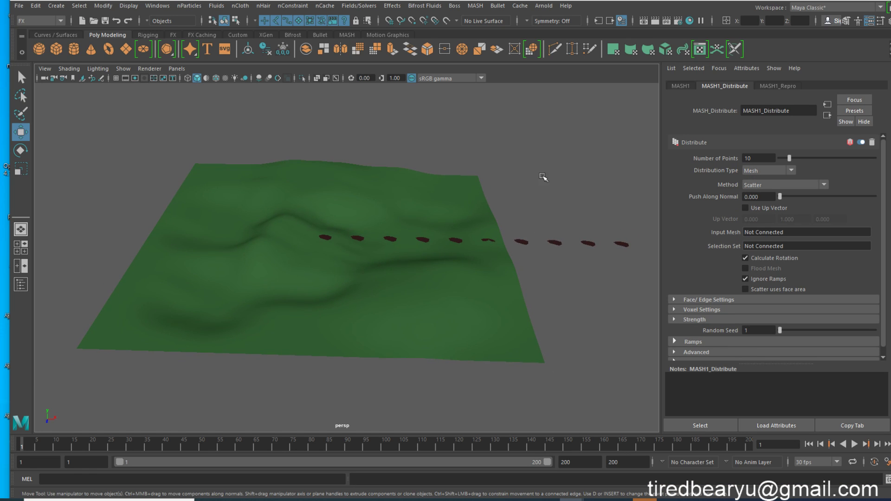
left_click(21, 284)
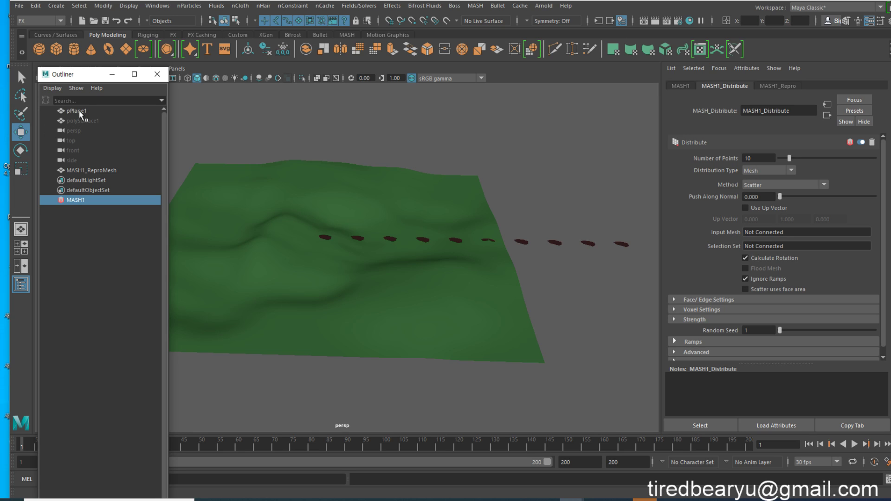
middle_click_drag(79, 111, 587, 224)
middle_click_drag(779, 232, 779, 232)
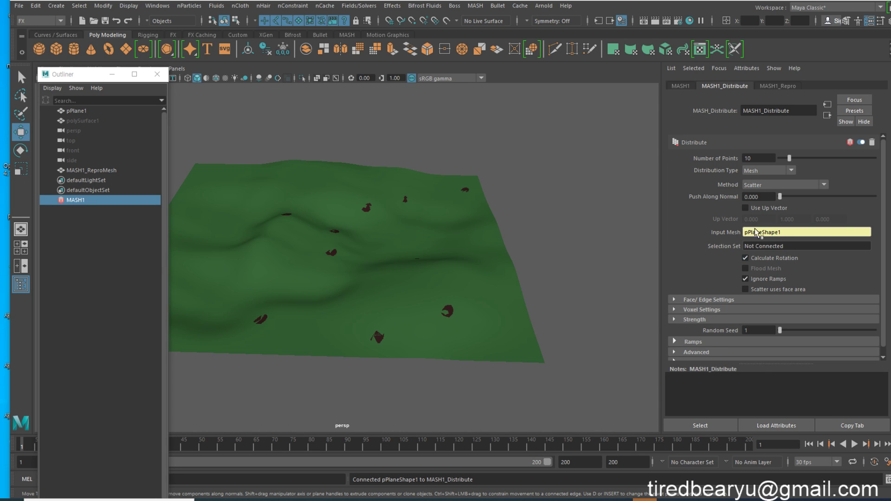
Step: Increase the Distribute node's Number of Points to 300 so more leaves scatter over the terrain
middle_click_drag(400, 259, 507, 198, "alt")
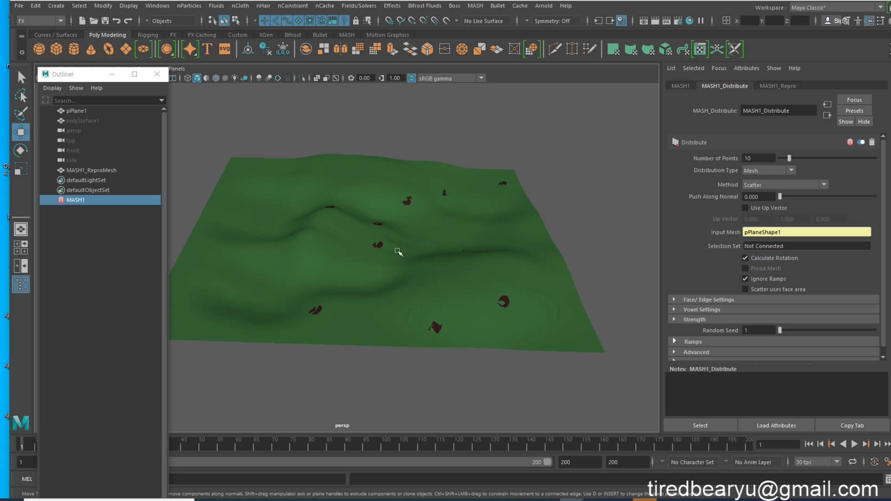
mouse_move(494, 238)
left_mouse_down("alt")
mouse_move(433, 225)
mouse_move(483, 250)
left_mouse_up("alt")
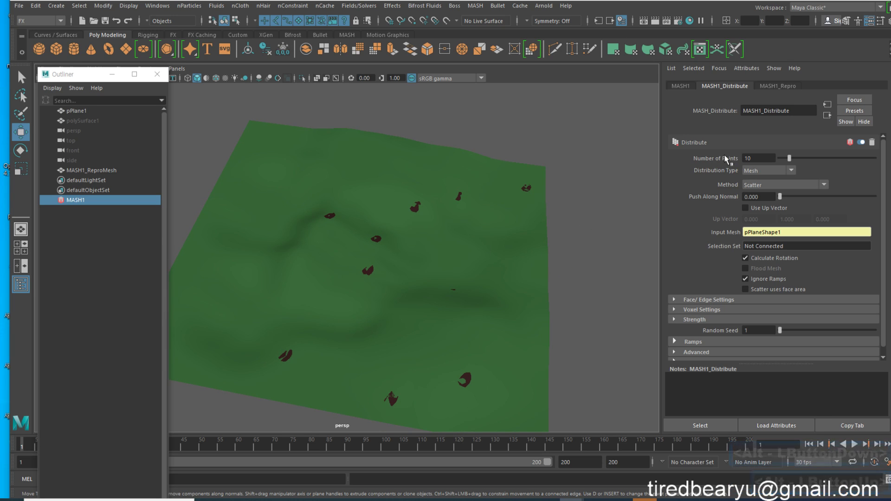
middle_click_drag(368, 269, 535, 205, "alt")
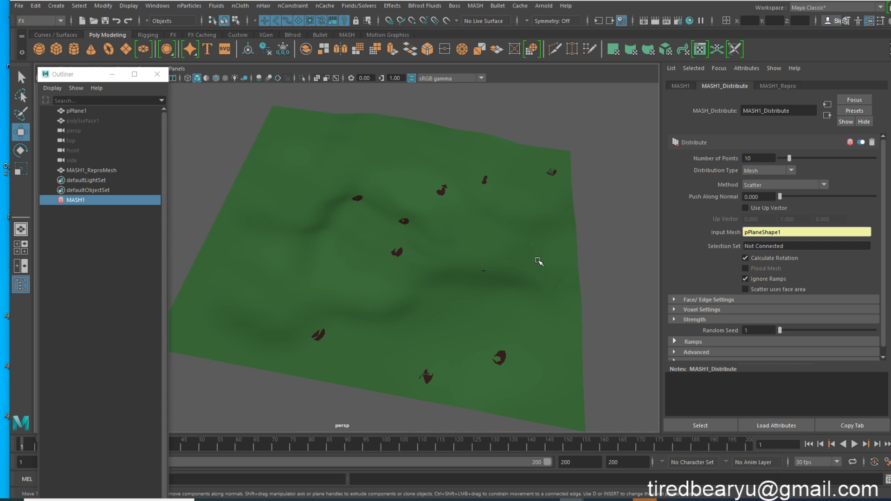
left_click_drag(790, 158, 875, 159)
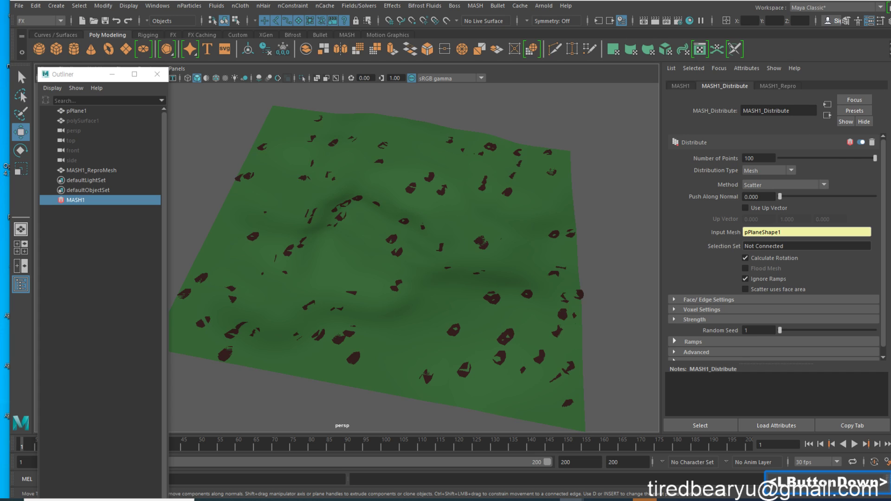
double_click(747, 158)
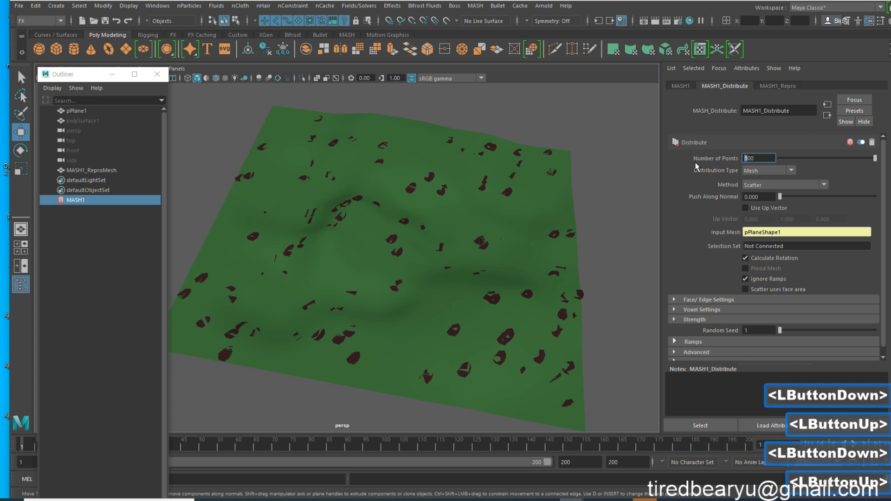
type("200")
key("Return")
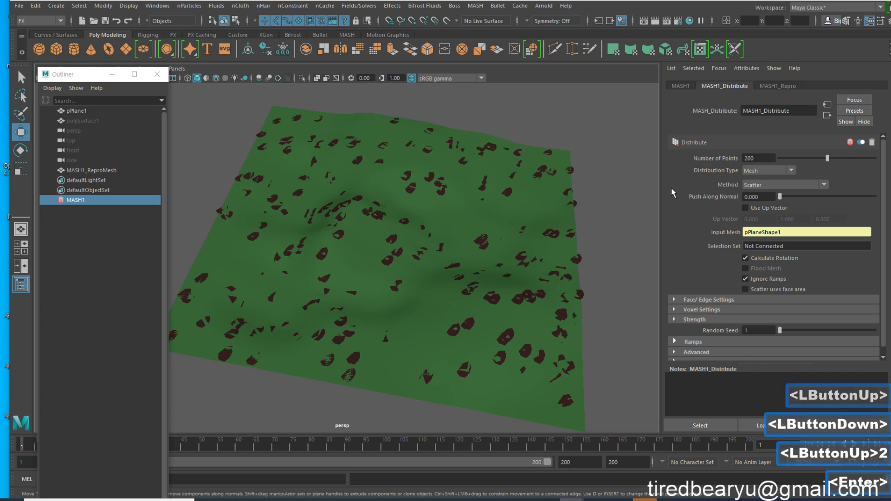
triple_click(752, 158)
type("300")
key("shift+Return")
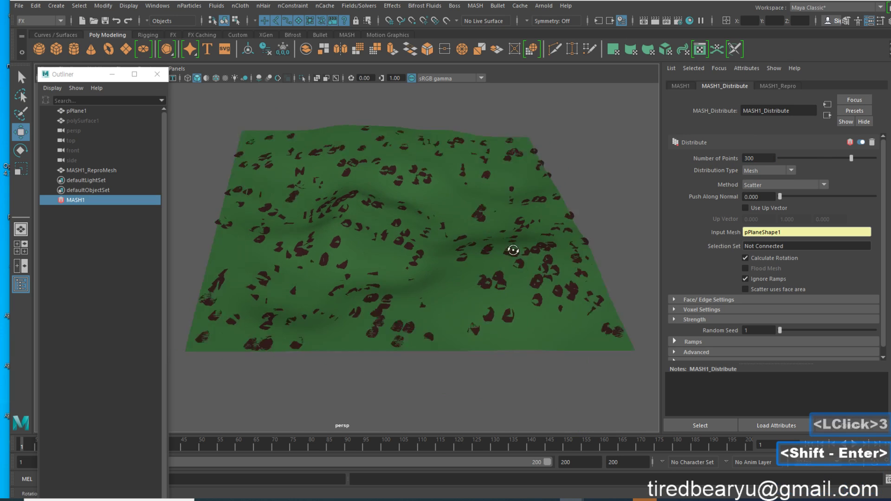
mouse_move(513, 249)
left_mouse_down("alt")
mouse_move(513, 193)
mouse_move(500, 253)
left_mouse_up("alt")
middle_click_drag(501, 253, 515, 236, "alt")
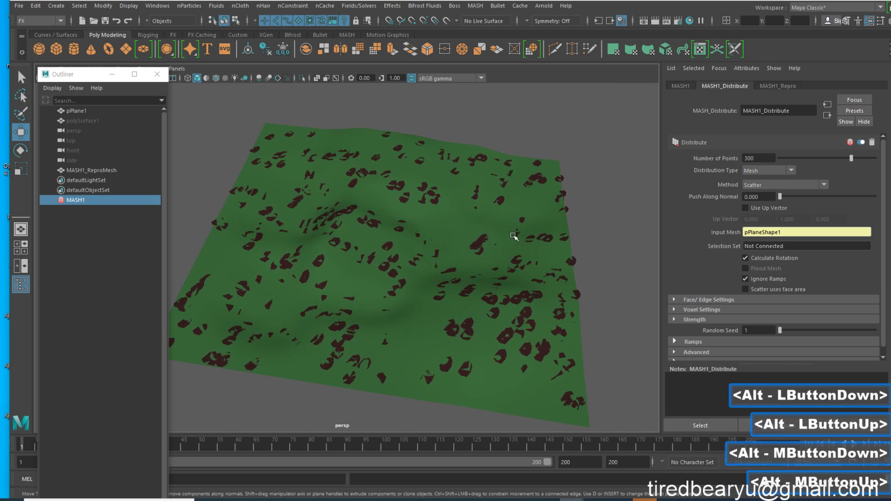
left_click_drag(515, 237, 515, 233, "alt")
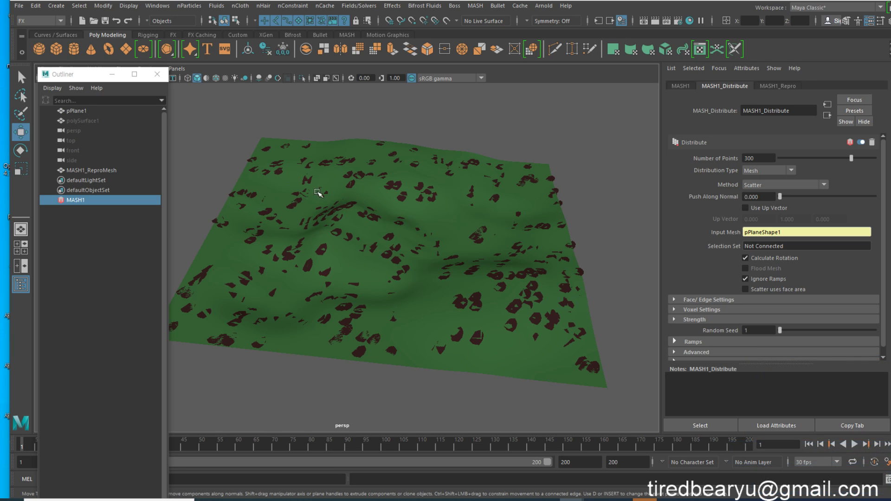
left_click_drag(484, 281, 509, 298, "alt")
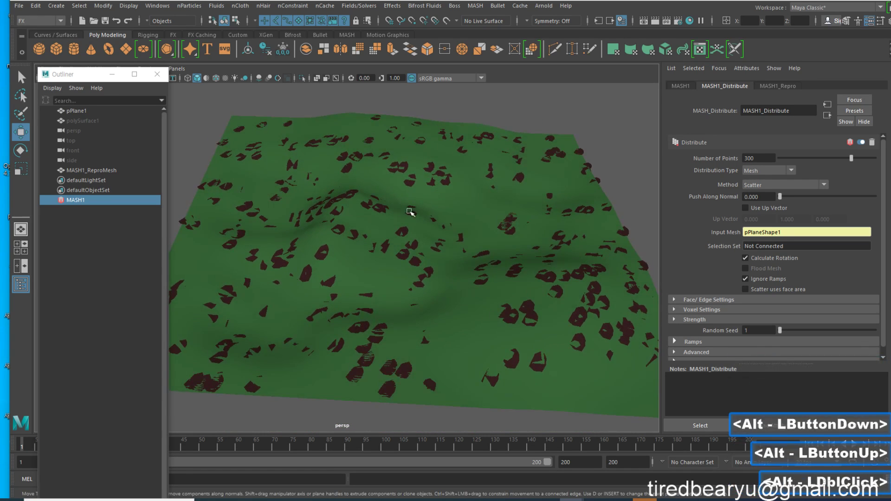
Step: Expand the Distribute node's Ramps settings and turn off Ignore Ramps
middle_click_drag(513, 235, 509, 190, "alt")
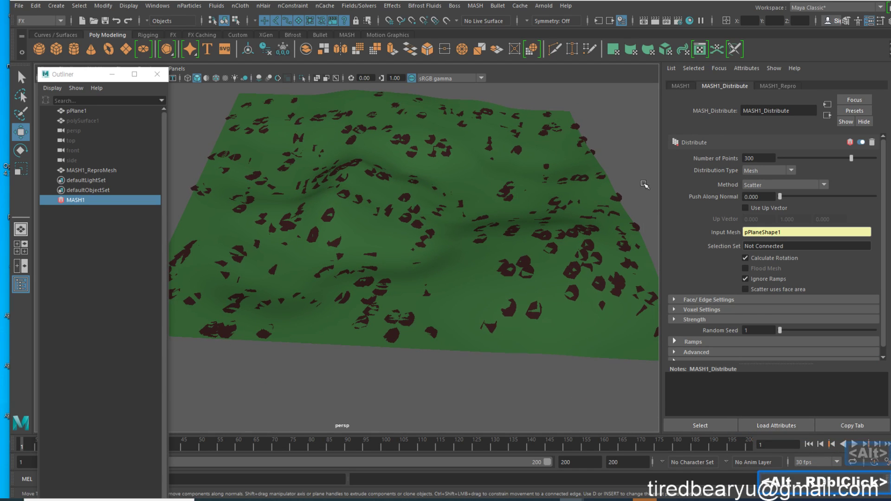
middle_click_drag(573, 210, 568, 228, "alt")
right_click_drag(568, 229, 653, 257, "alt")
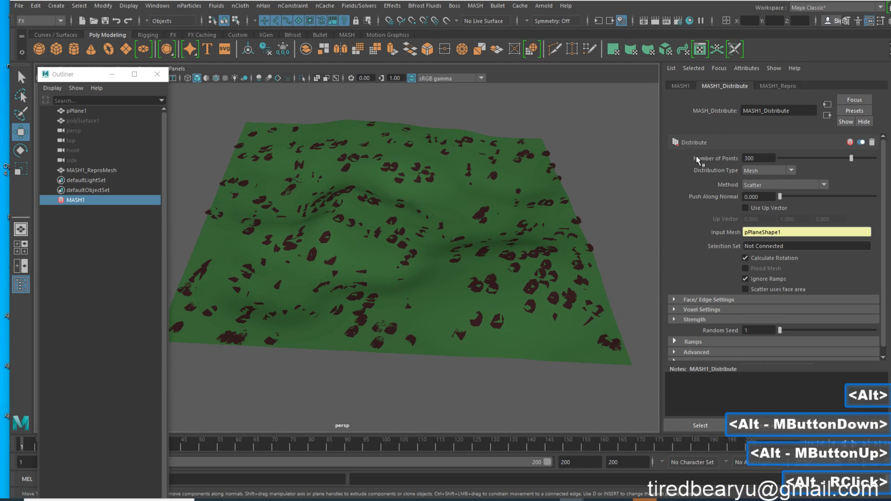
scroll(767, 216, "down", 3)
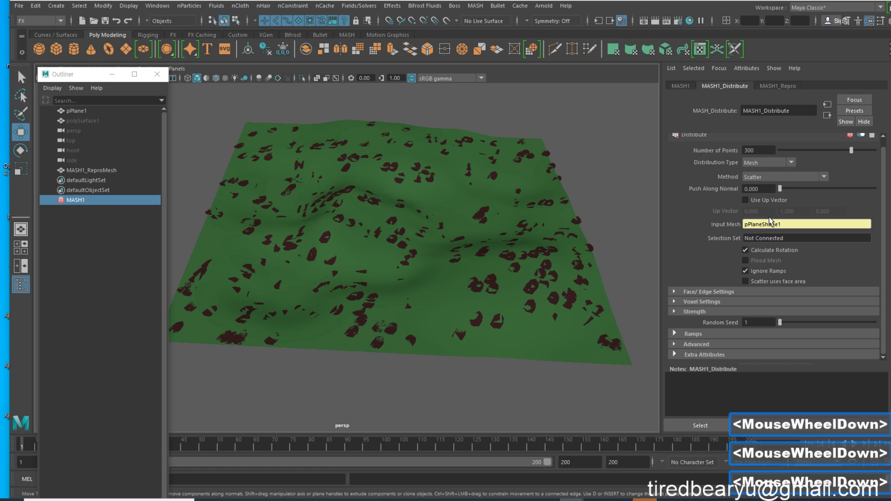
left_click(689, 333)
scroll(692, 283, "down", 4)
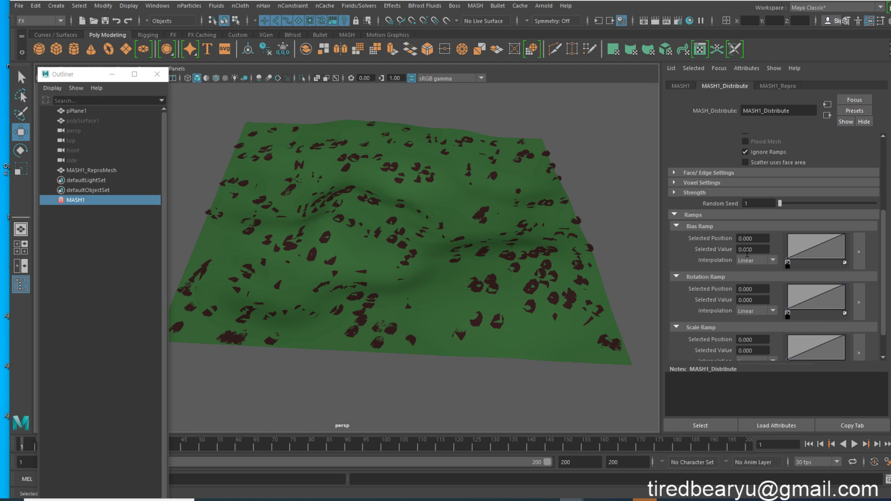
scroll(748, 249, "up", 2)
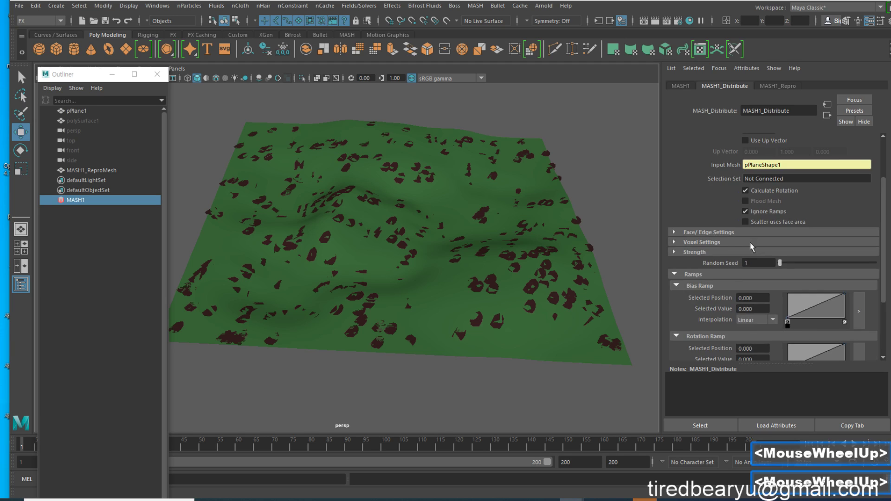
left_click(760, 211)
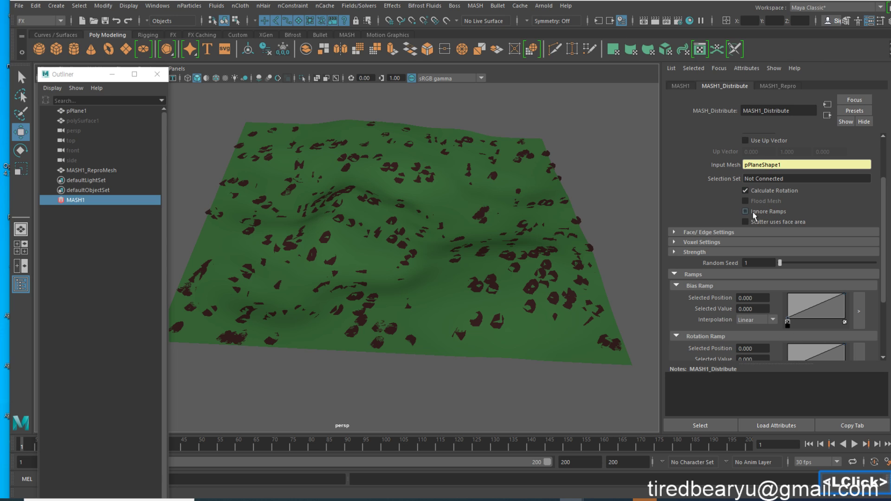
Step: Examine how the leaf sizes vary across the terrain, both close up and from a distance, alongside the Distribute node's ramps
middle_click_drag(366, 225, 375, 209, "alt")
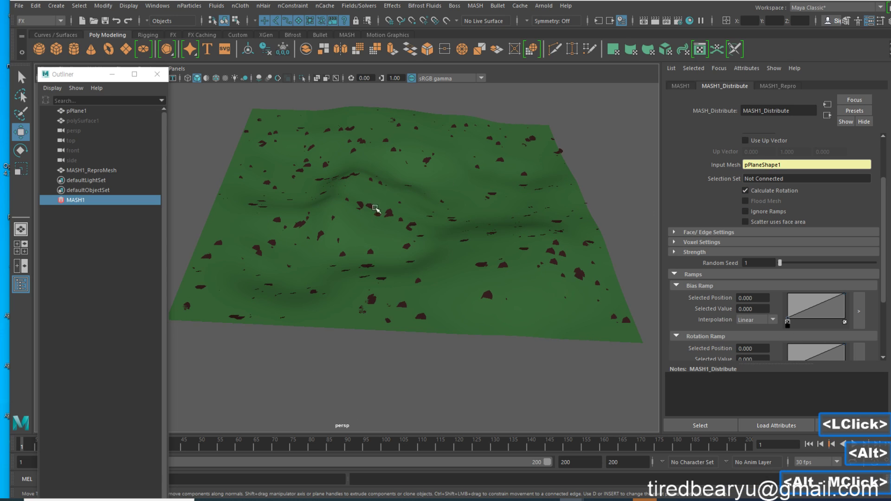
left_click_drag(375, 208, 463, 237, "alt")
scroll(686, 310, "down", 2)
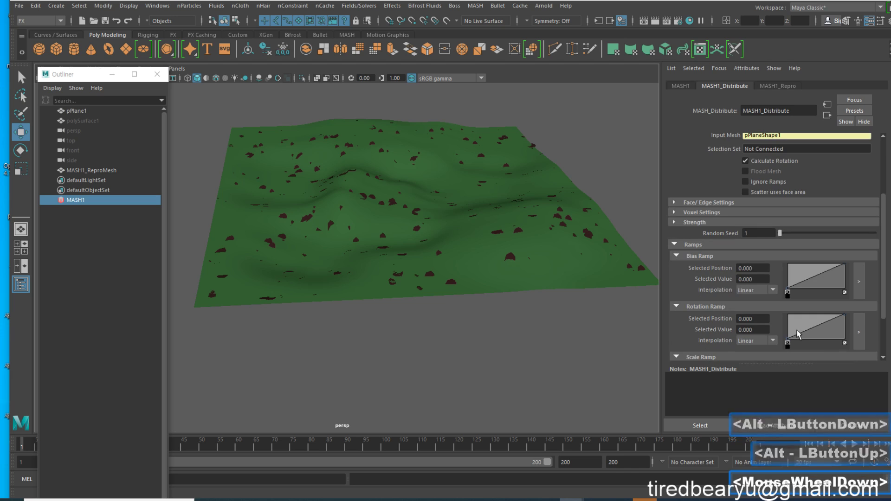
scroll(800, 329, "down", 4)
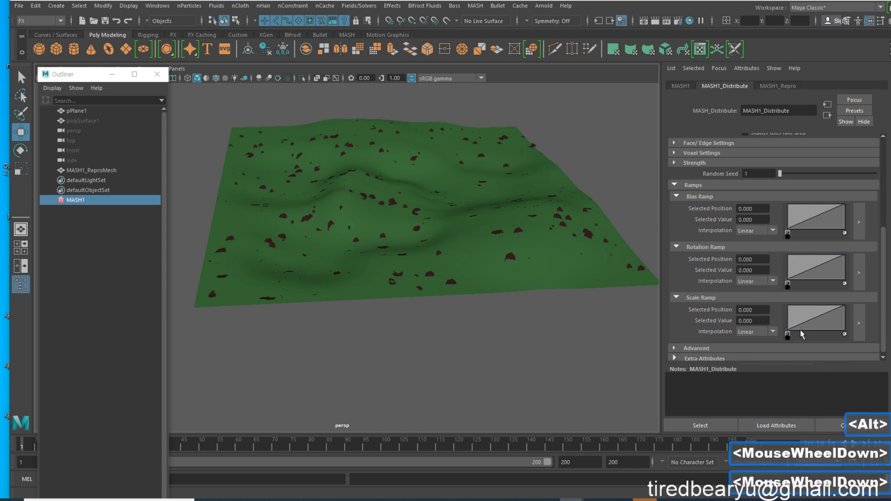
mouse_move(409, 281)
left_mouse_down("alt")
mouse_move(408, 232)
mouse_move(419, 280)
left_mouse_up("alt")
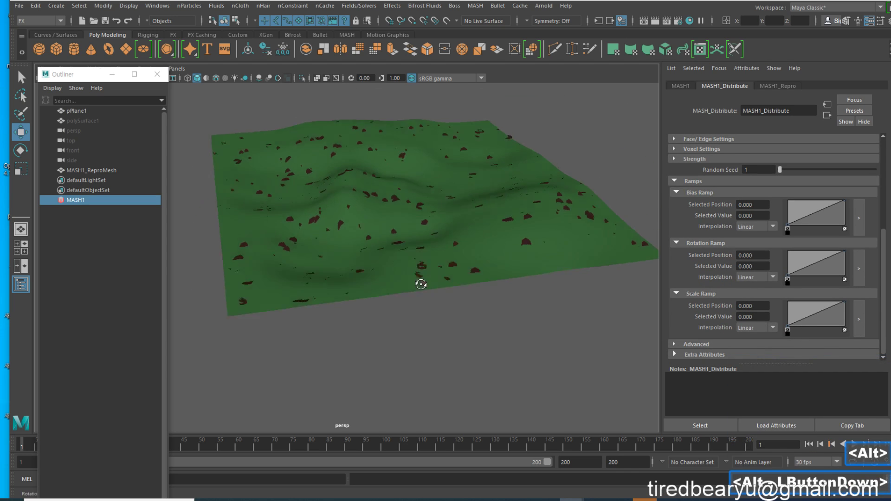
right_click_drag(419, 280, 536, 324, "alt")
middle_click(405, 327, "alt")
right_click_drag(406, 327, 406, 362, "alt")
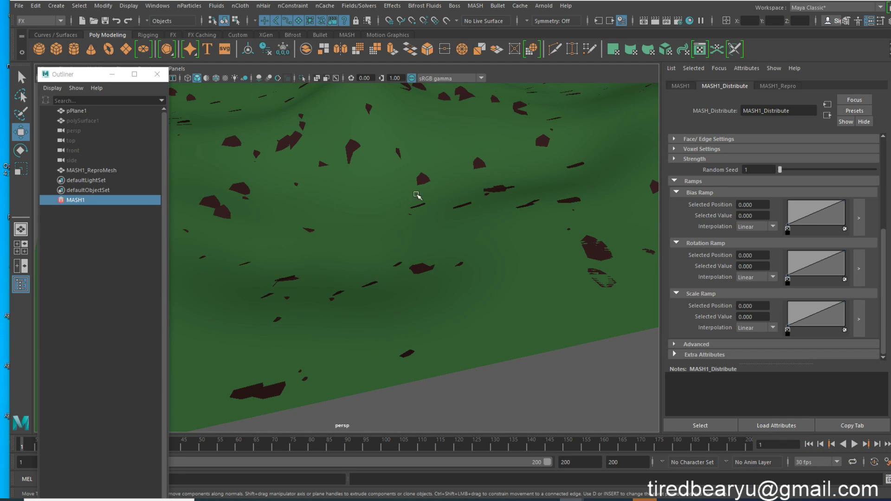
right_click_drag(416, 195, 391, 223, "alt")
left_click_drag(392, 223, 411, 207, "alt")
middle_click_drag(411, 207, 392, 218, "alt")
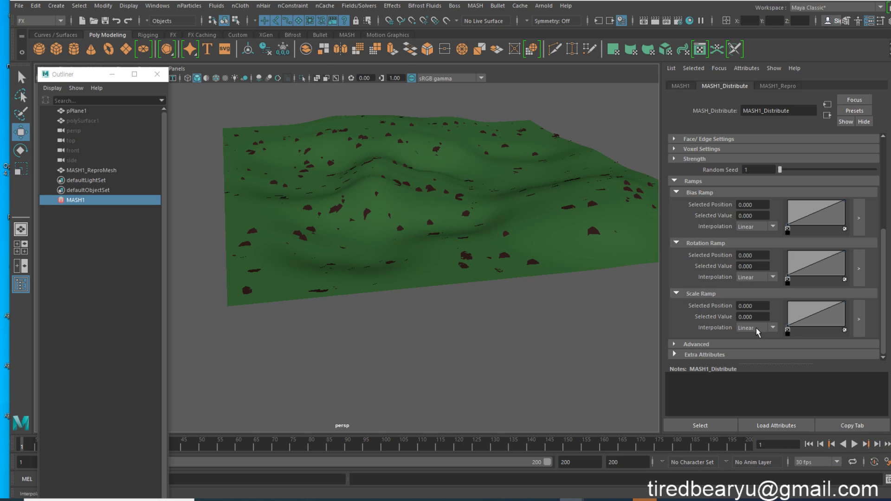
Step: Set the value of the Scale Ramp's start point at position 0 to 0.5 so the smallest leaves get larger
left_click(845, 301)
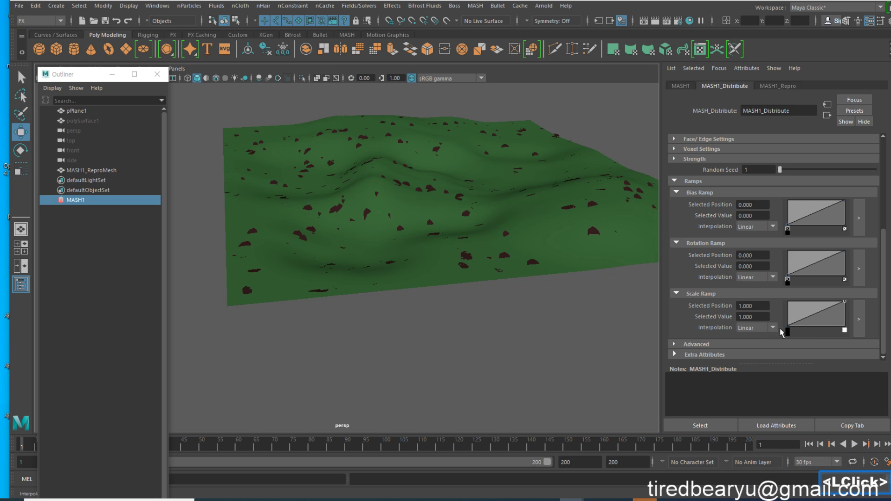
left_click_drag(844, 302, 862, 292)
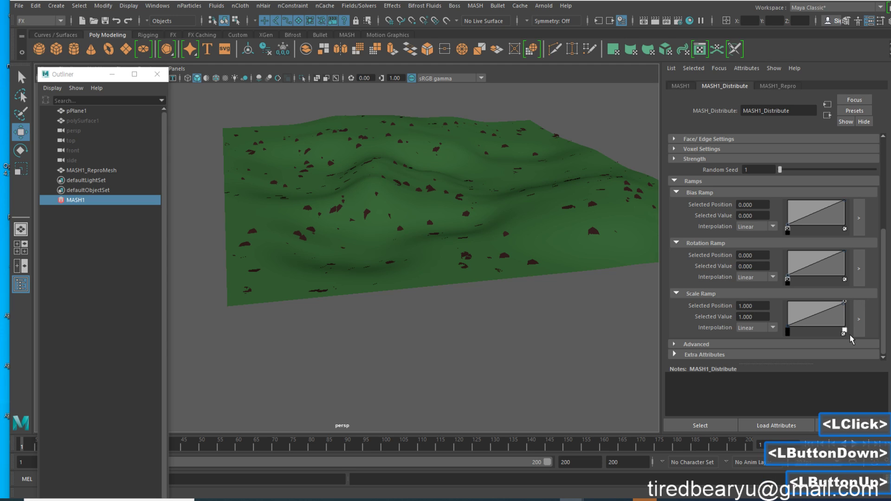
left_click(788, 330)
left_click_drag(787, 327, 787, 333)
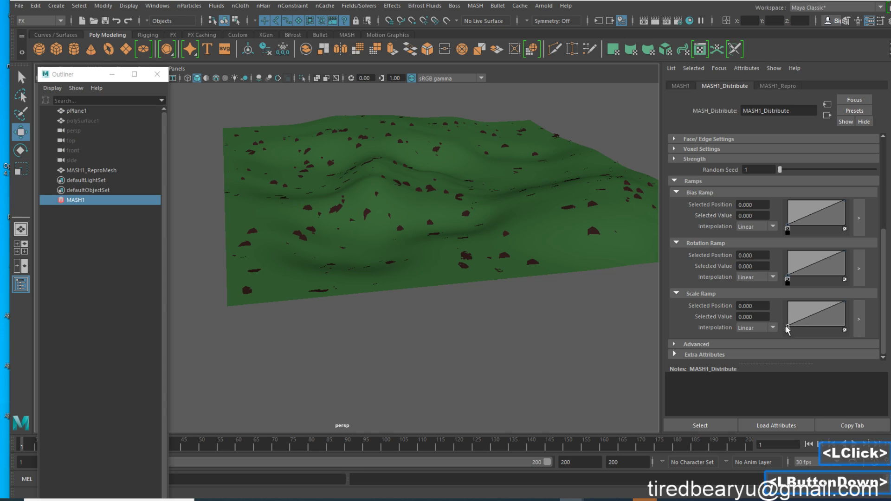
left_click(753, 316)
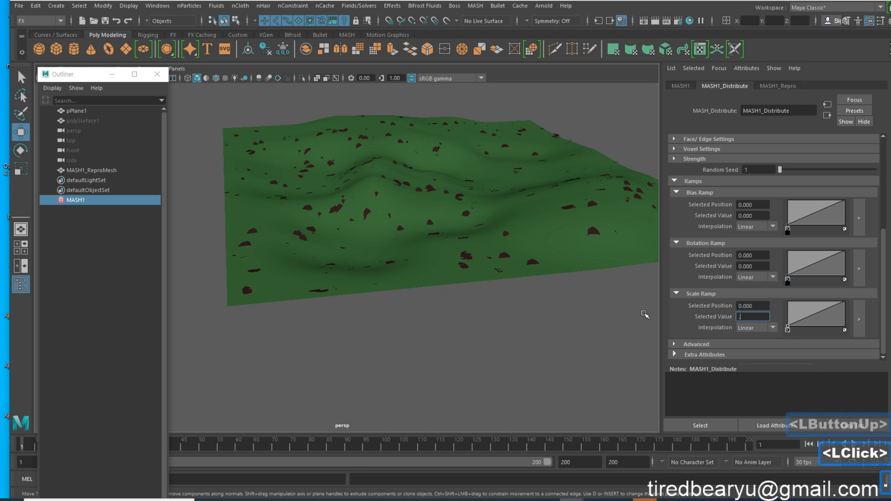
type(".5")
key("Return")
left_click_drag(458, 219, 462, 231, "alt")
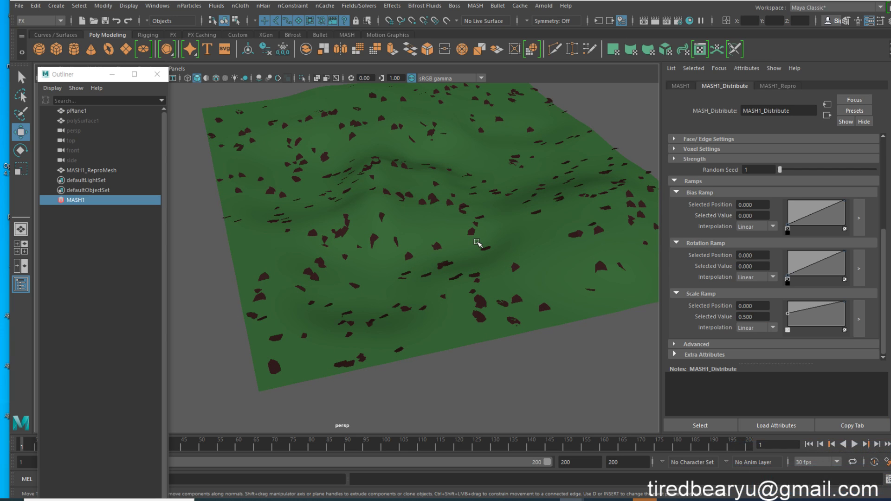
left_click_drag(472, 253, 455, 272, "alt")
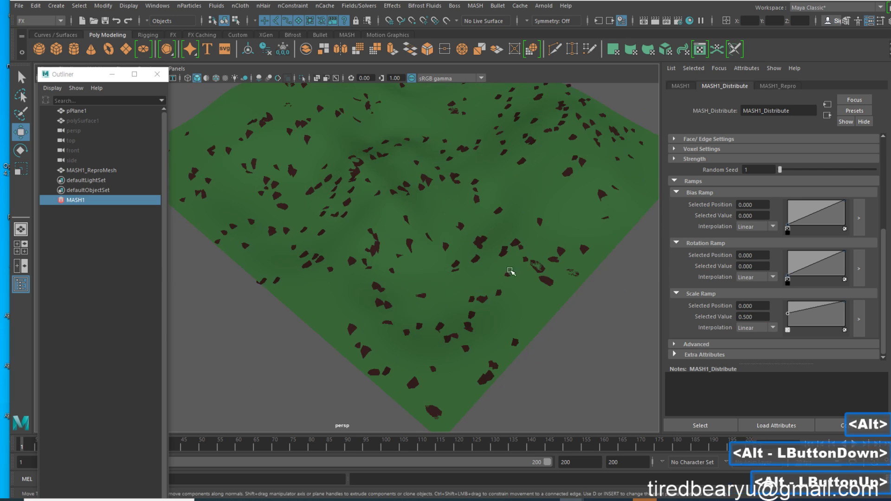
left_click_drag(482, 300, 433, 255, "alt")
middle_click_drag(433, 255, 442, 275, "alt")
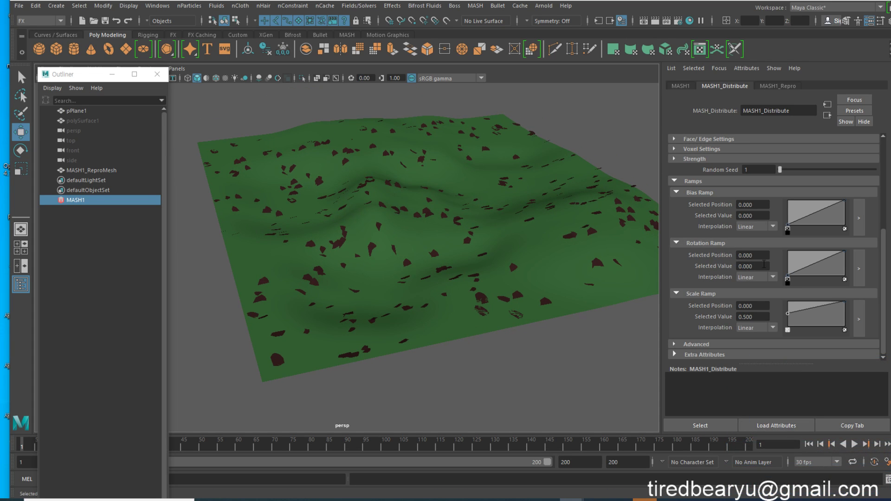
Step: Set the value of the Rotation Ramp's end point at position 1 to 360 so the leaves face varied directions
left_click(844, 251)
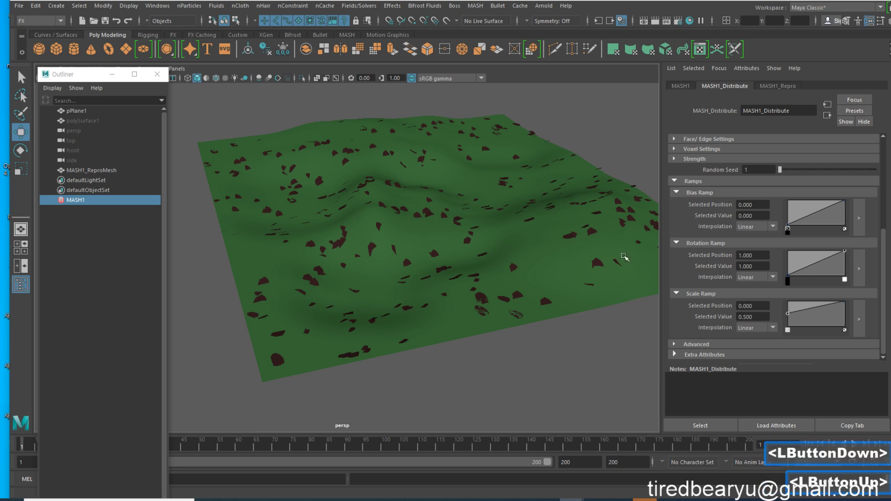
left_click(763, 268)
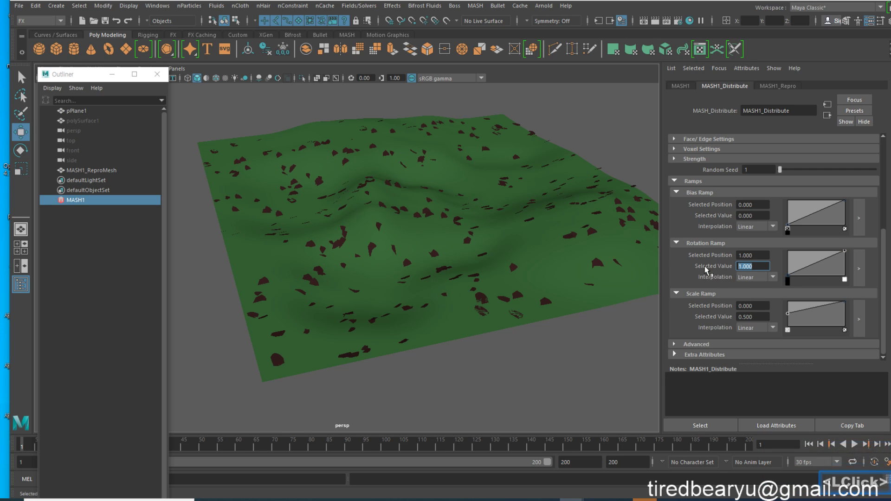
left_click(845, 251)
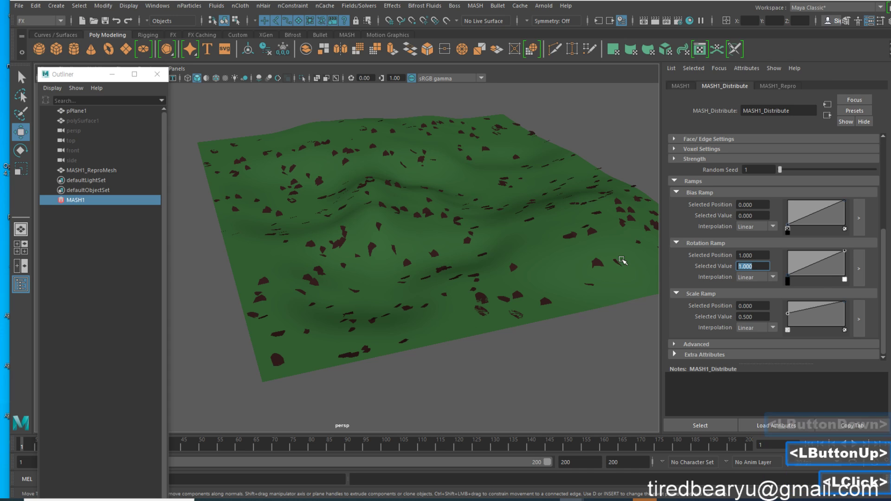
type("360")
key("Return")
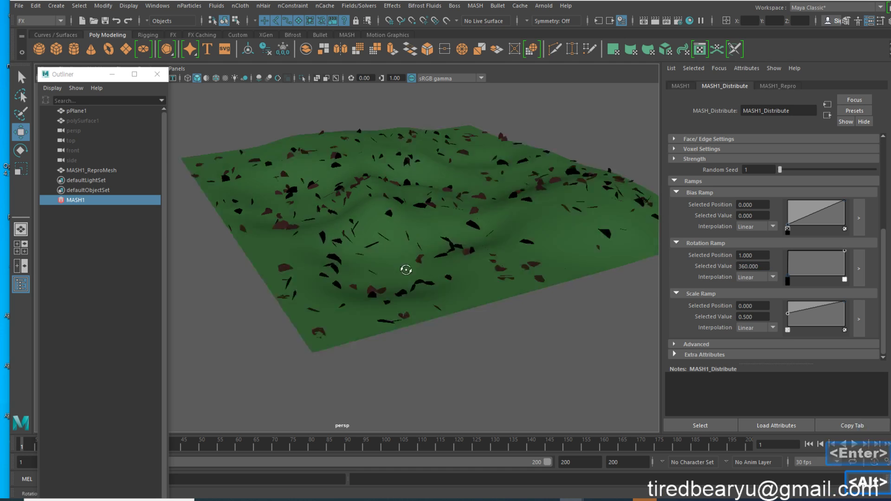
mouse_move(404, 265)
left_mouse_down("alt")
mouse_move(418, 211)
mouse_move(418, 292)
mouse_move(340, 270)
mouse_move(350, 305)
mouse_move(425, 261)
mouse_move(457, 189)
mouse_move(400, 252)
mouse_move(397, 278)
left_mouse_up("alt")
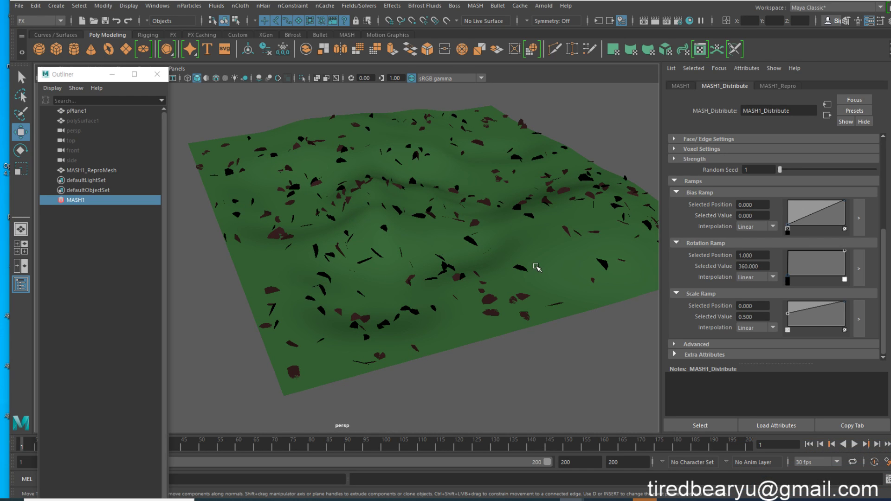
left_click_drag(533, 274, 528, 264, "alt")
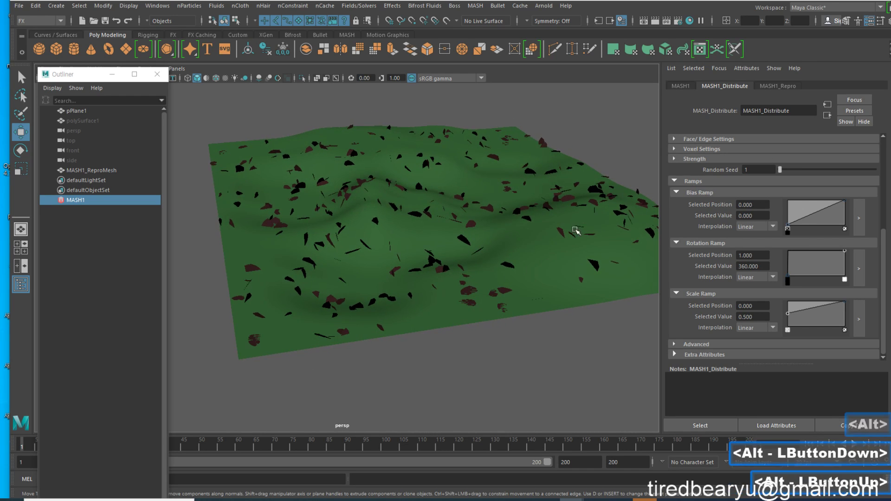
left_click_drag(563, 239, 519, 254, "alt")
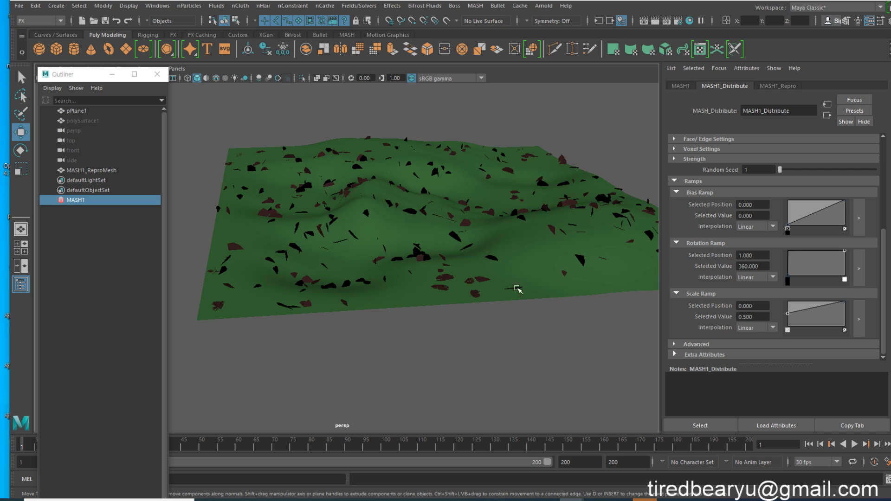
left_click_drag(508, 312, 495, 294, "alt")
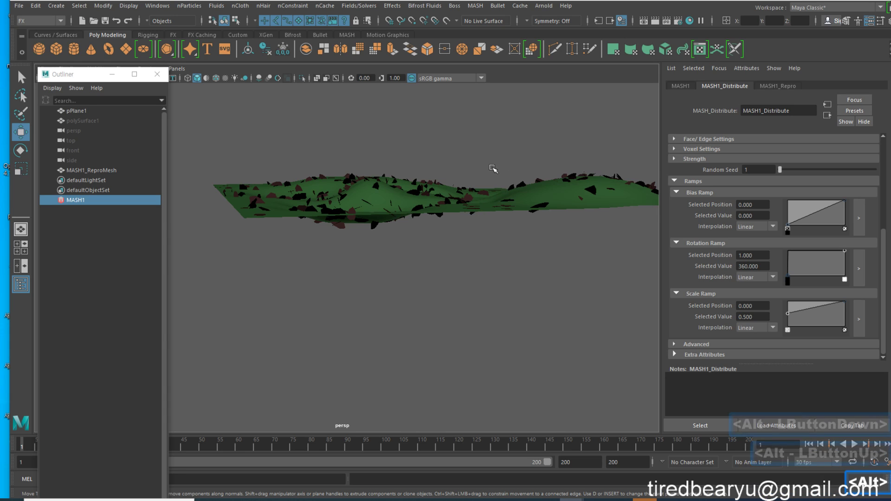
middle_click_drag(500, 166, 493, 183, "alt")
left_click_drag(493, 183, 515, 181, "alt")
Step: Add an Offset node to the MASH1 network
left_click(684, 86)
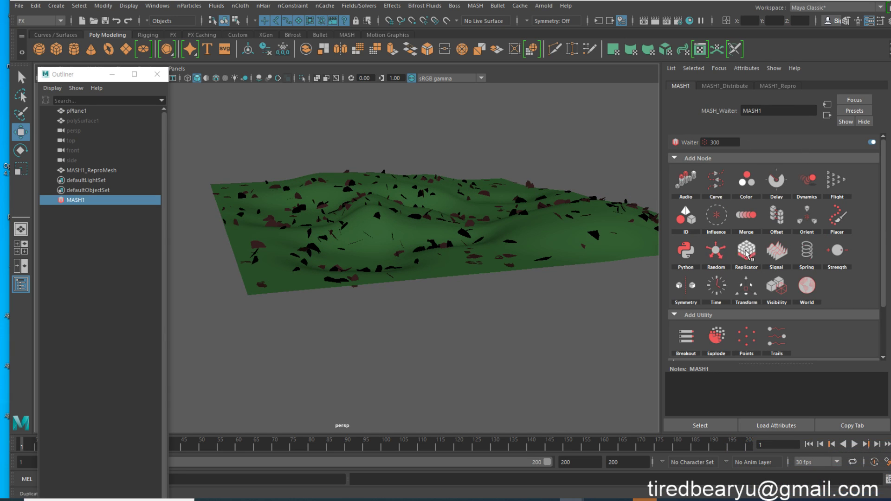
left_click(779, 217)
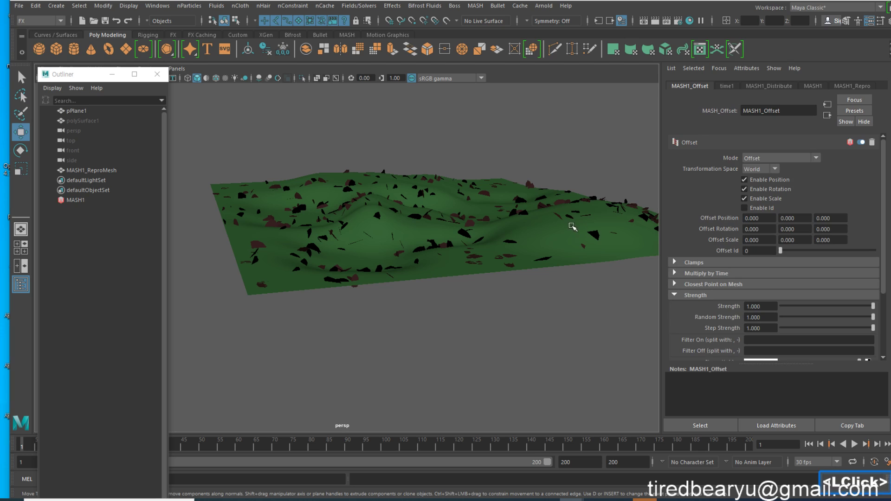
middle_click_drag(513, 211, 609, 208, "alt")
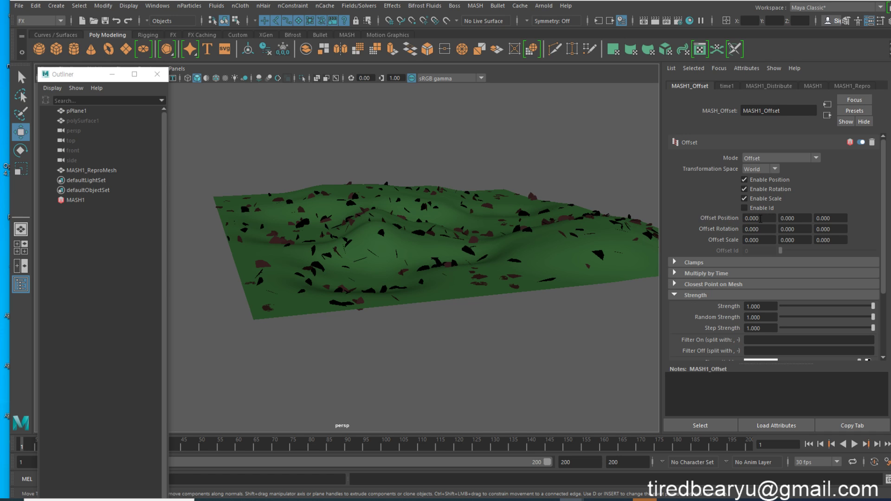
Step: Set the Offset node's Y Offset Position to 1 to lift the leaves above the terrain
double_click(793, 218)
type("1")
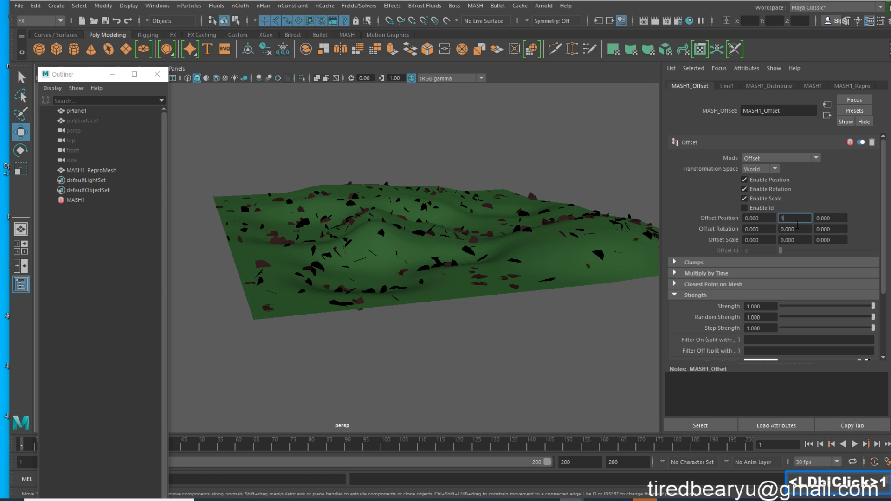
key("Return")
left_click_drag(581, 212, 541, 207, "alt")
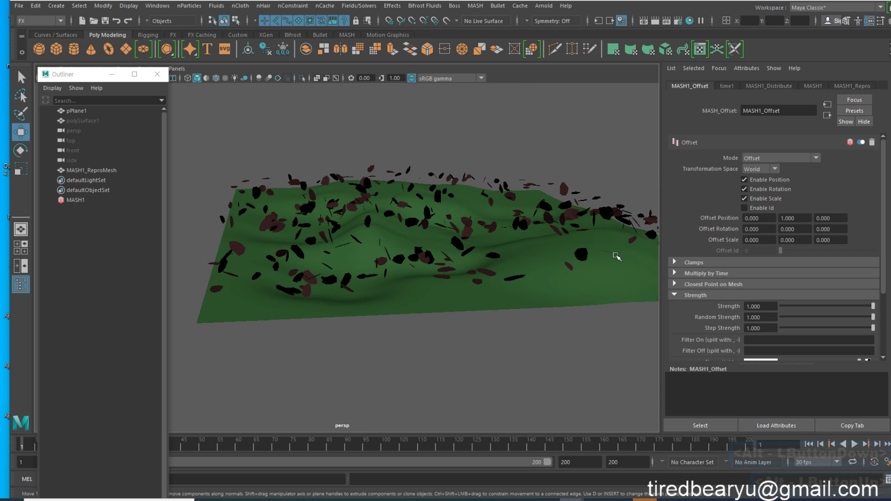
left_click_drag(563, 258, 550, 209, "alt")
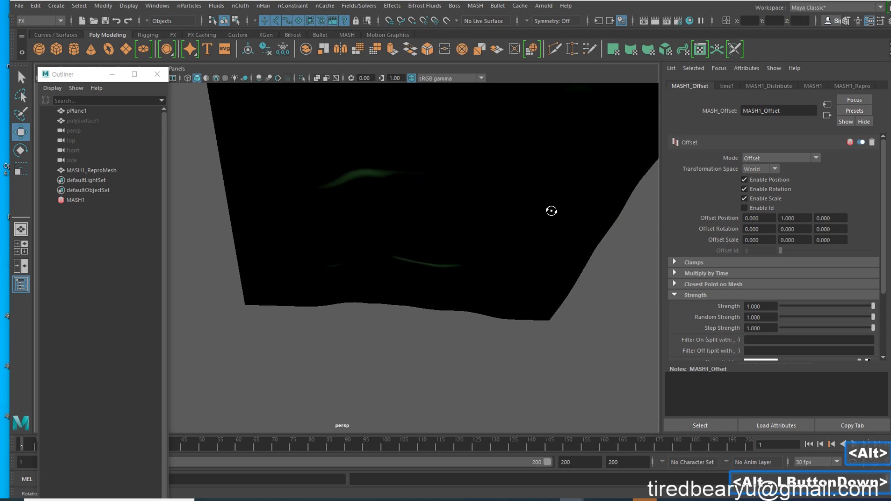
left_click_drag(443, 253, 518, 230, "alt")
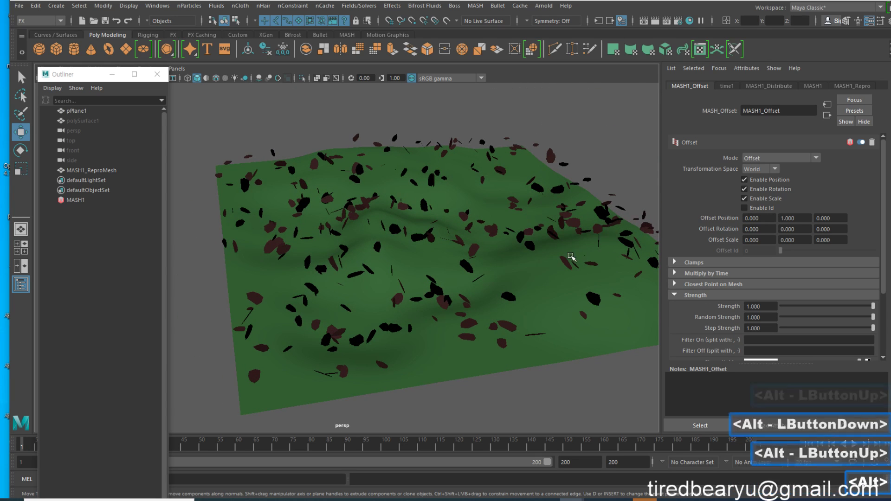
middle_click_drag(600, 247, 503, 199, "alt")
right_click_drag(503, 199, 519, 195, "alt")
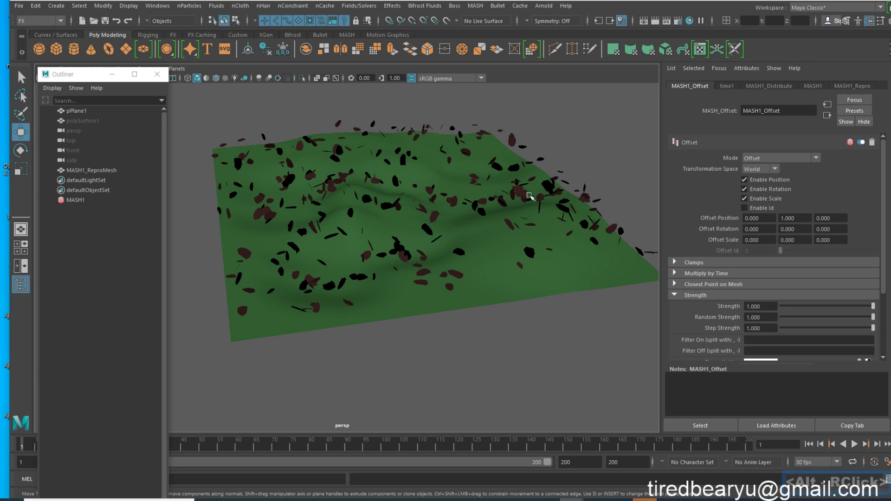
Step: Add a Dynamics node to the MASH1 network
left_click_drag(555, 192, 325, 156, "alt")
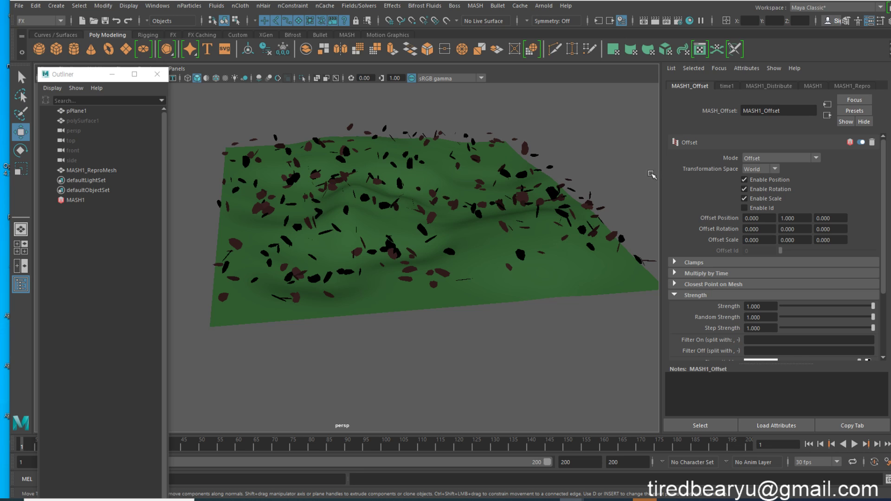
left_click(813, 87)
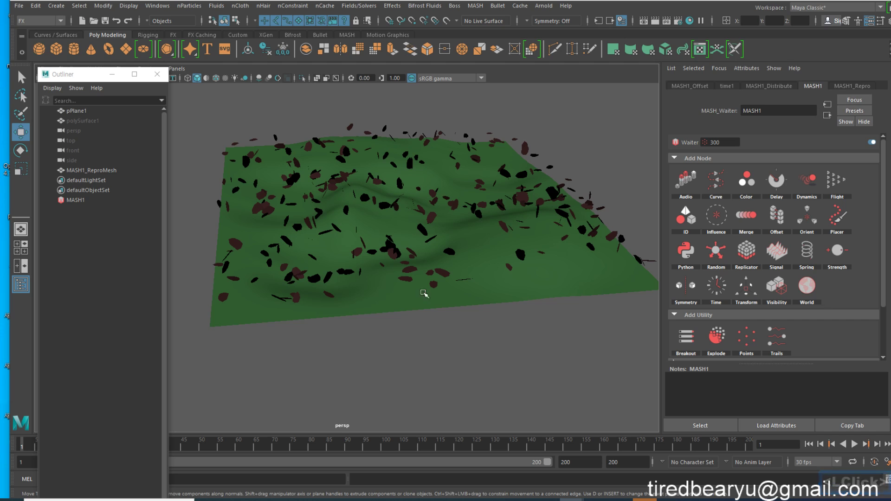
right_click_drag(532, 248, 512, 250, "alt")
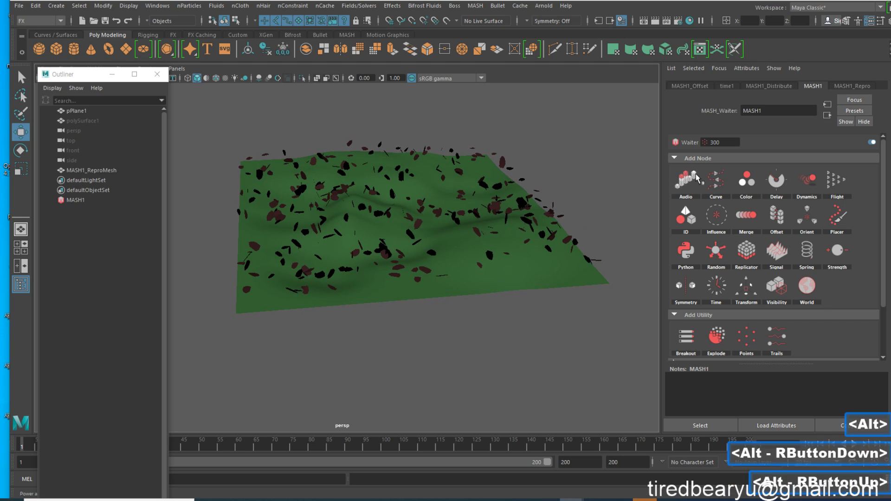
left_click(812, 180)
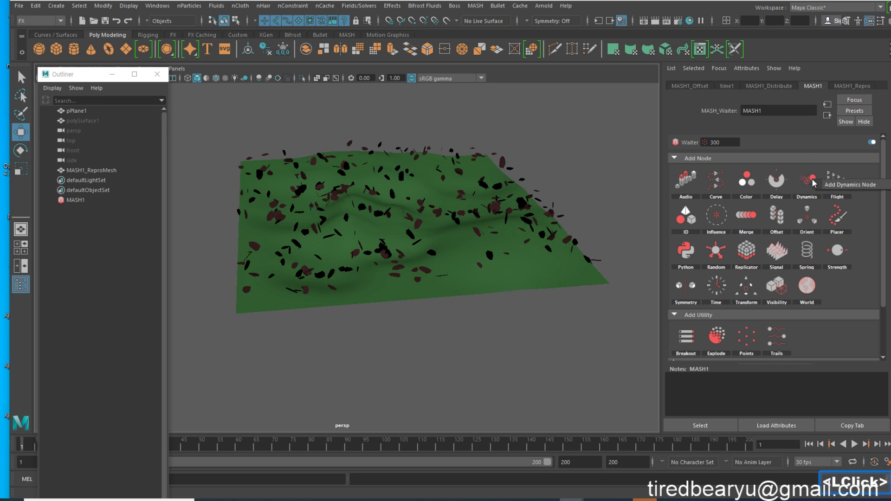
left_click(845, 183)
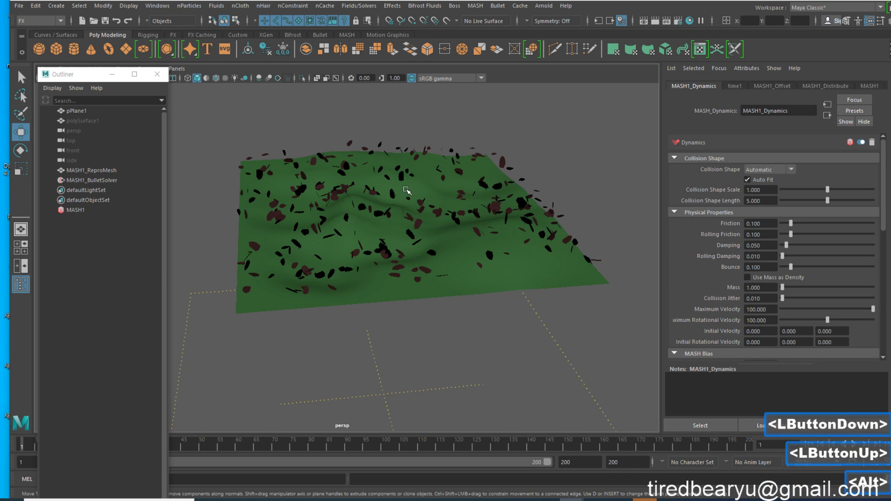
Step: Play the simulation to examine how the leaves fall relative to the terrain and the ground plane, and return to frame 1
middle_click_drag(406, 190, 418, 175, "alt")
left_click_drag(418, 175, 404, 172, "alt")
right_click_drag(403, 172, 233, 276, "alt")
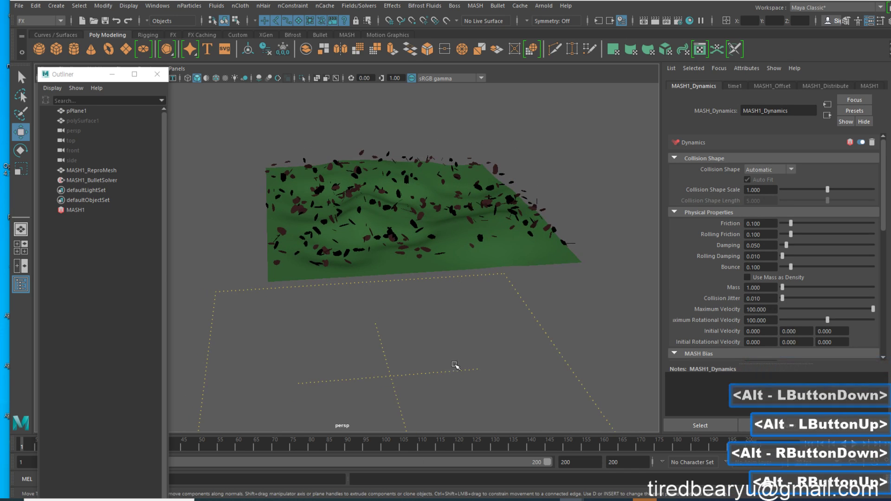
right_click_drag(454, 366, 467, 250, "alt")
middle_click(459, 251, "alt")
left_click(456, 250, "alt")
middle_click_drag(453, 241, 475, 315, "alt")
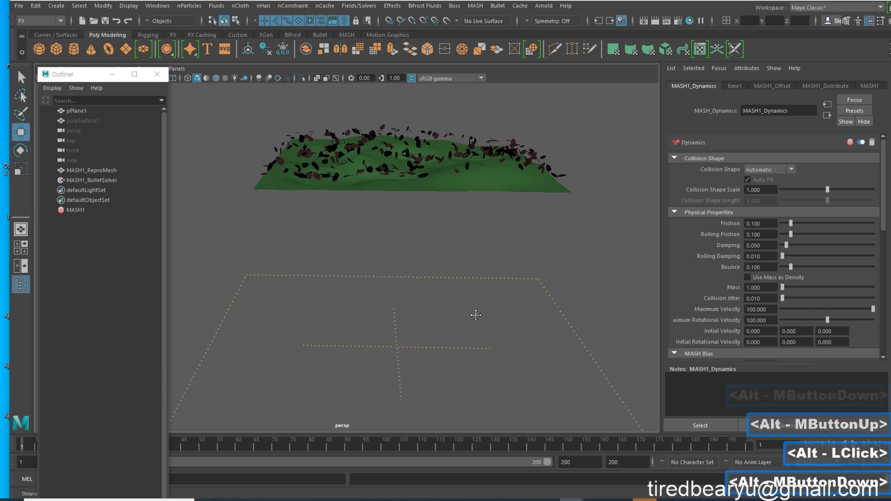
left_click_drag(475, 315, 441, 325, "alt")
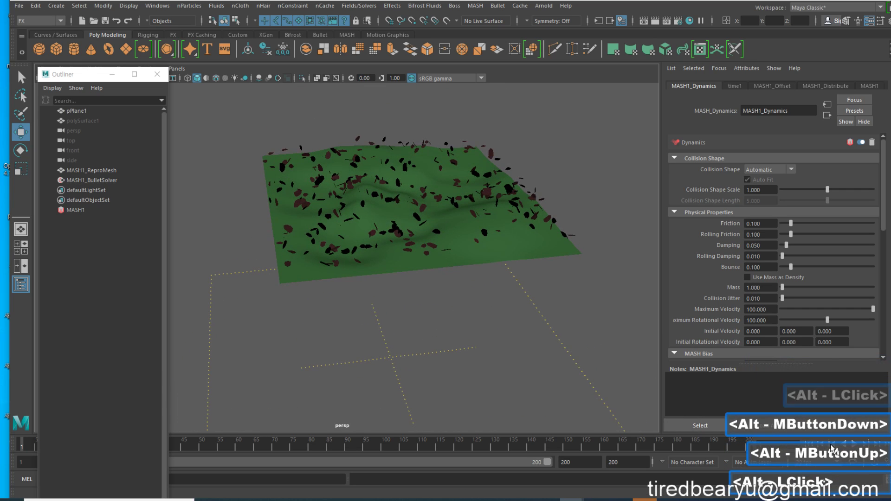
left_click(854, 444)
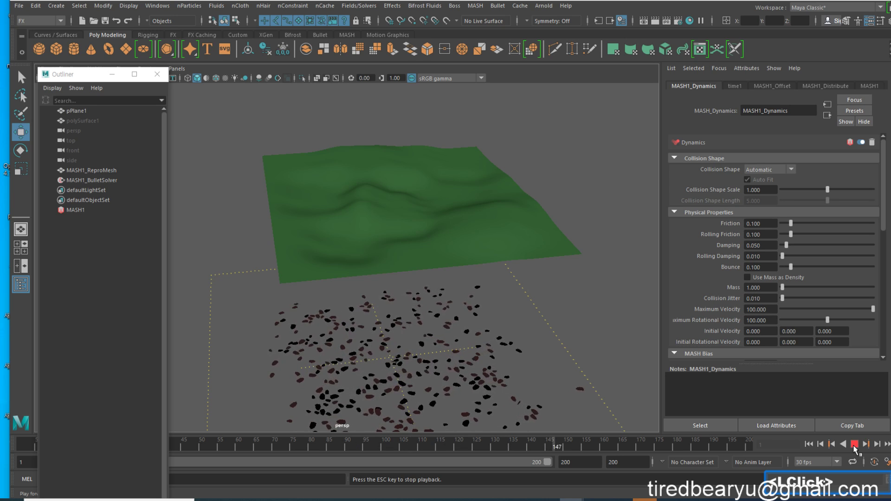
left_click(853, 444)
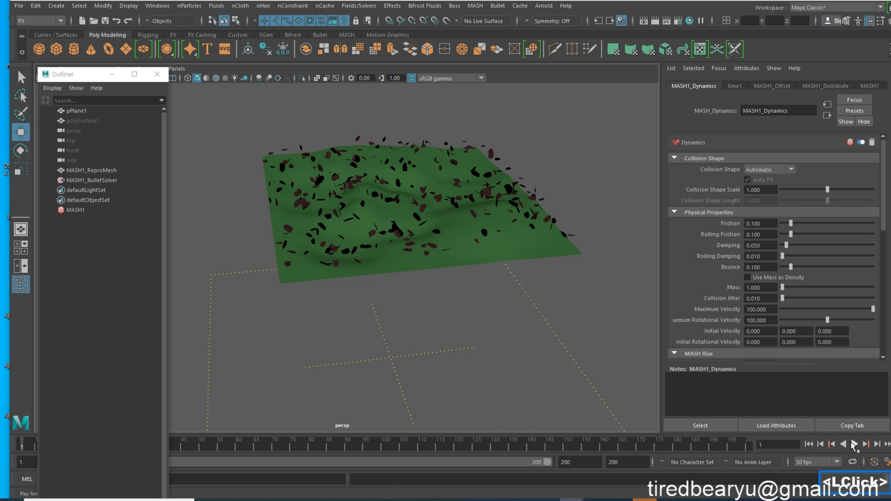
left_click(853, 444)
key("Escape")
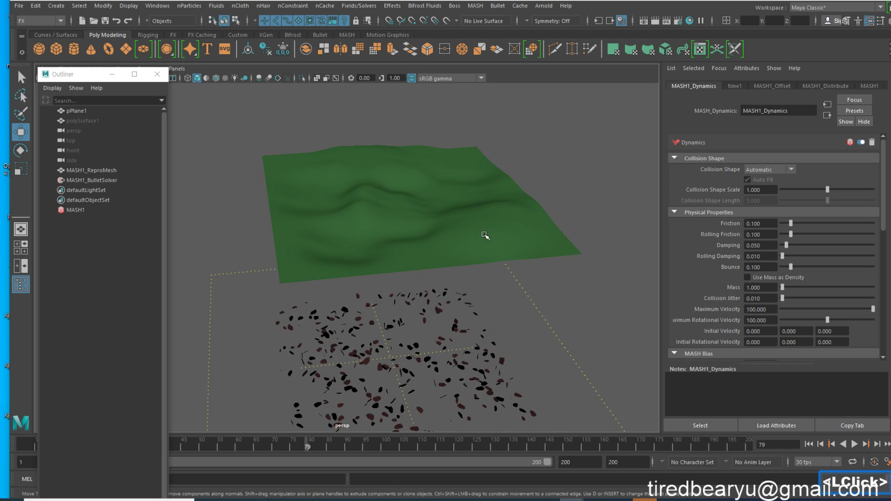
left_click(463, 232)
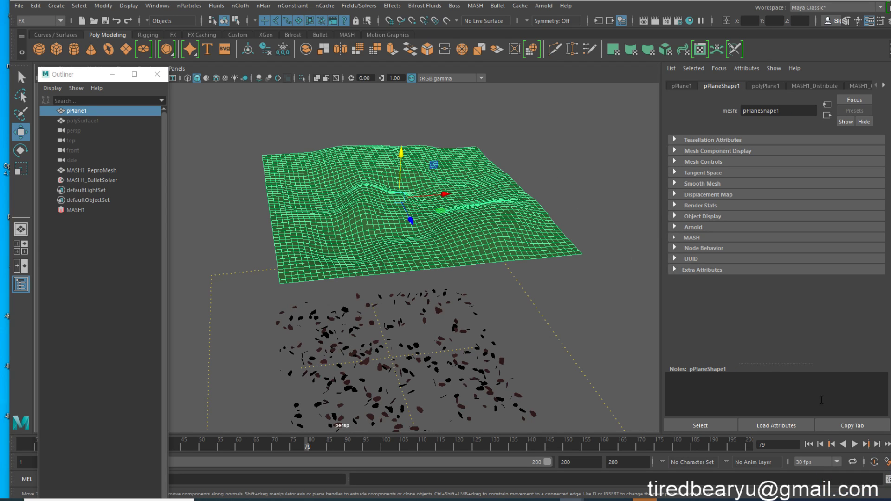
left_click(809, 444)
left_click(513, 266, "alt")
right_click_drag(513, 266, 556, 244, "alt")
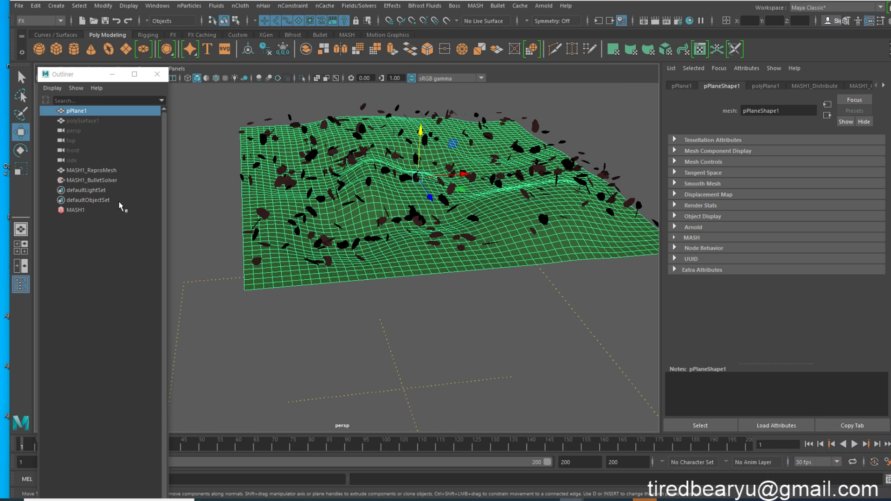
Step: Add the terrain pPlane1 to the collider objects of MASH1_BulletSolver
left_click(86, 180)
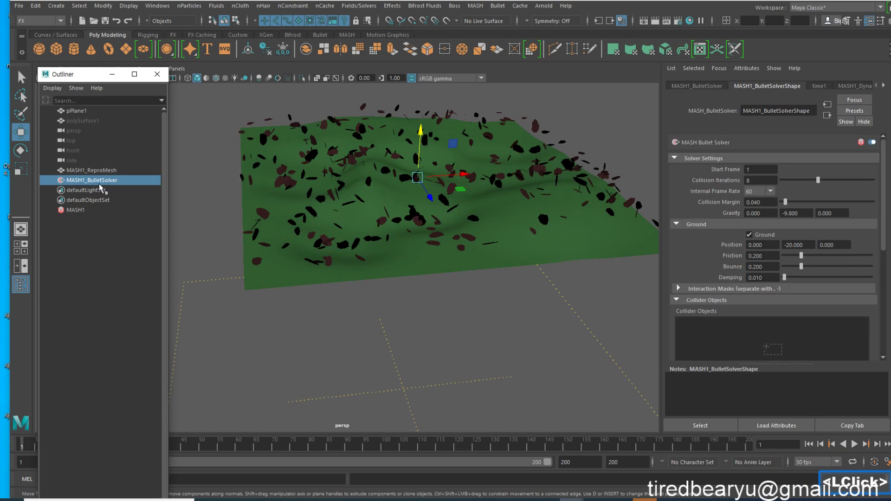
scroll(754, 259, "down", 2)
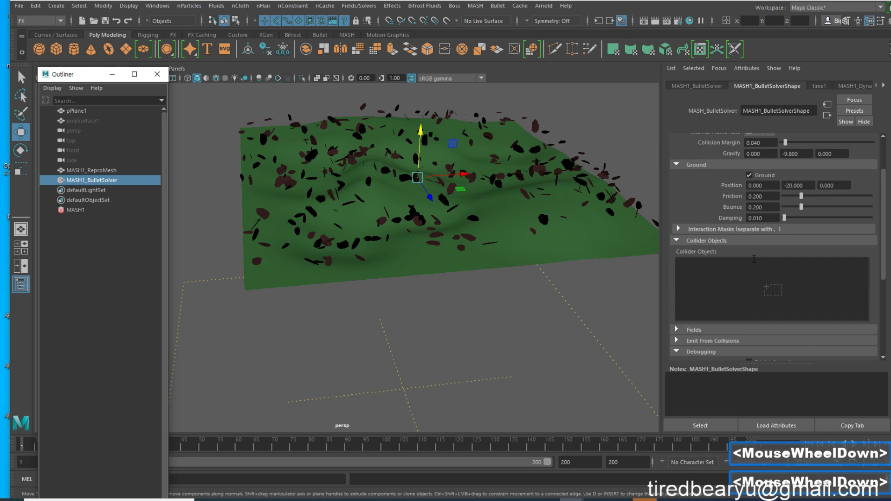
scroll(732, 285, "up", 3)
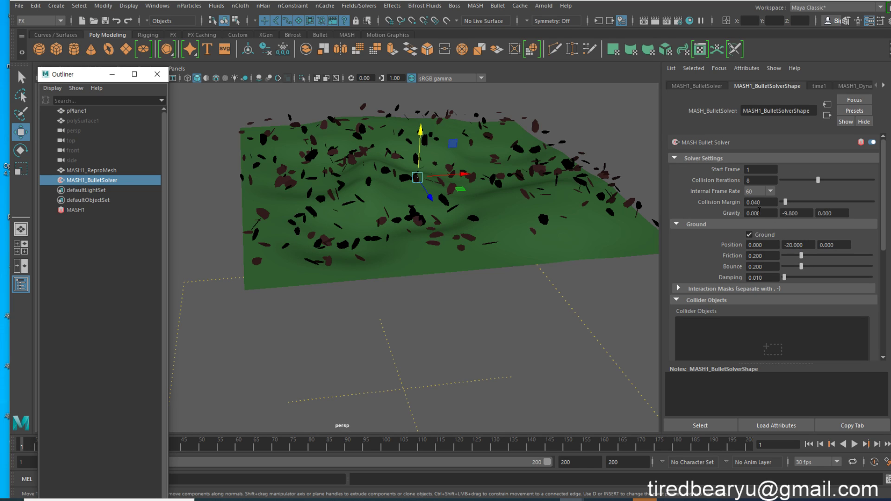
scroll(741, 279, "down", 2)
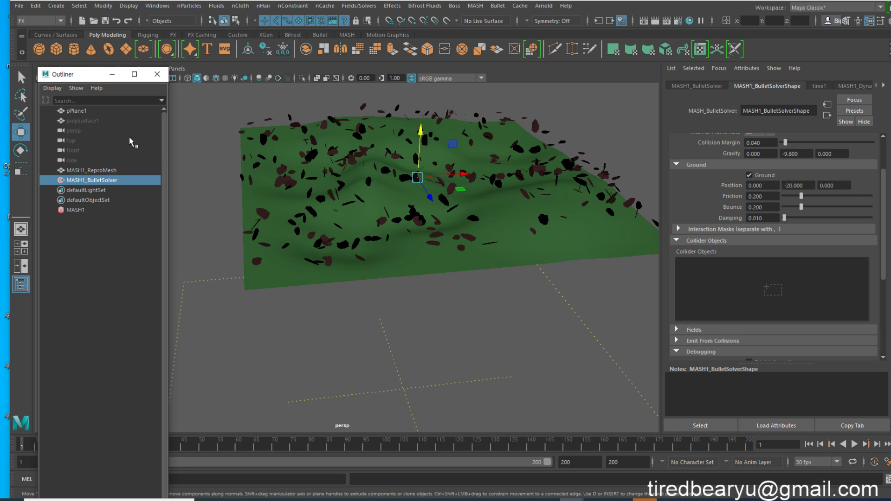
middle_click_drag(82, 110, 722, 285)
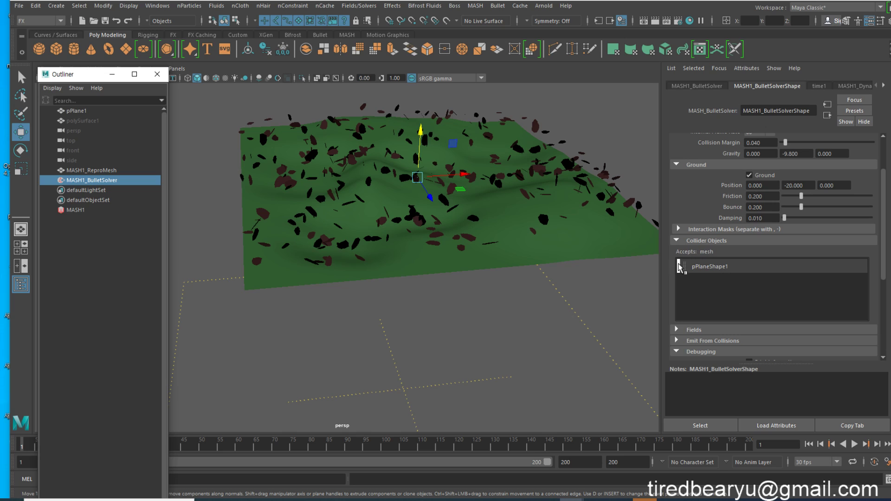
left_click(701, 268)
right_click(711, 265)
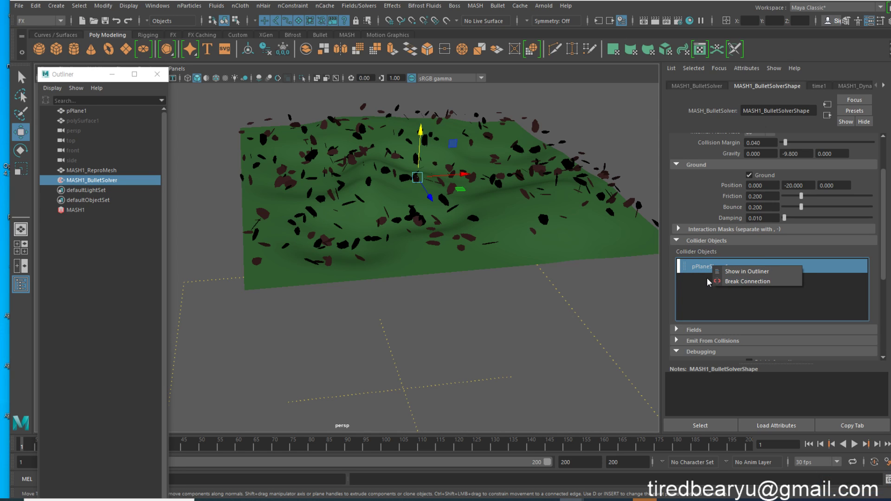
middle_click_drag(494, 289, 524, 278, "alt")
double_click(736, 274, "alt")
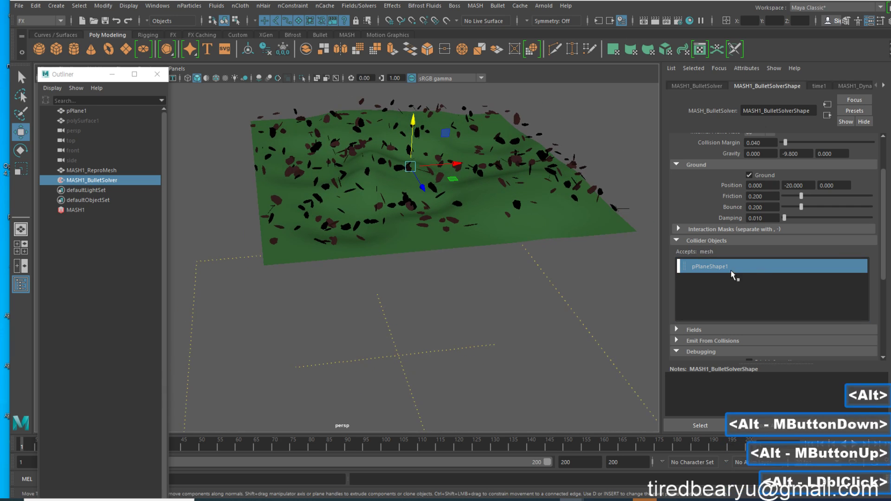
Step: Play back the simulation to examine how the leaves collide with and slide over the terrain
left_click(854, 444)
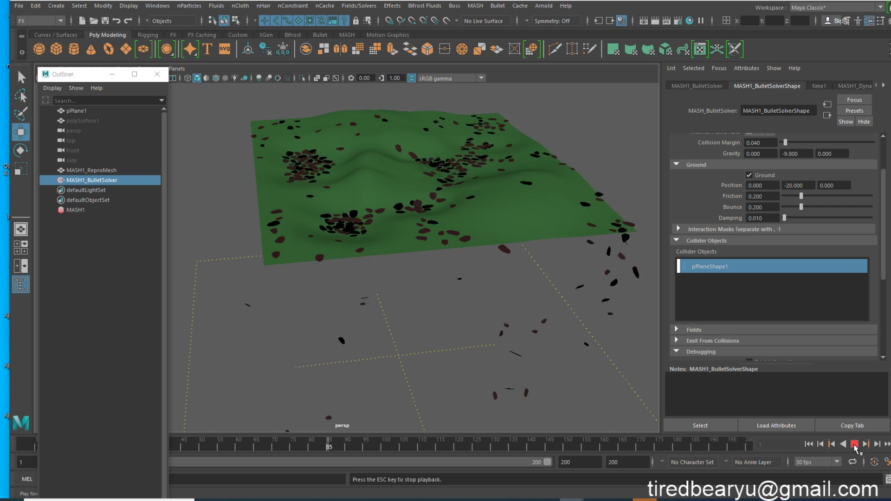
left_click(855, 445)
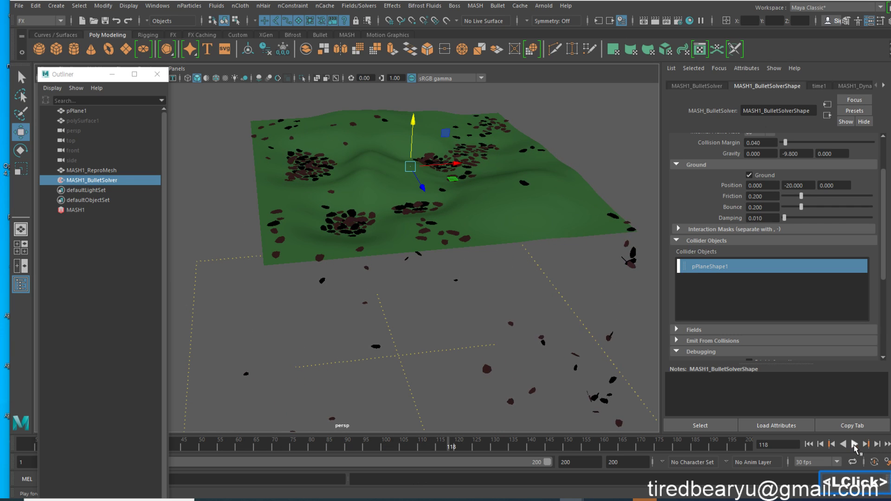
left_click(813, 443)
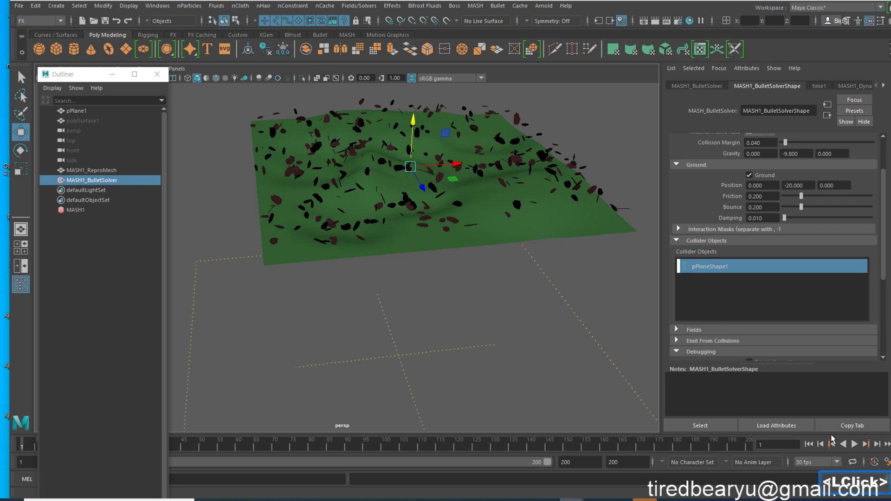
left_click(854, 445)
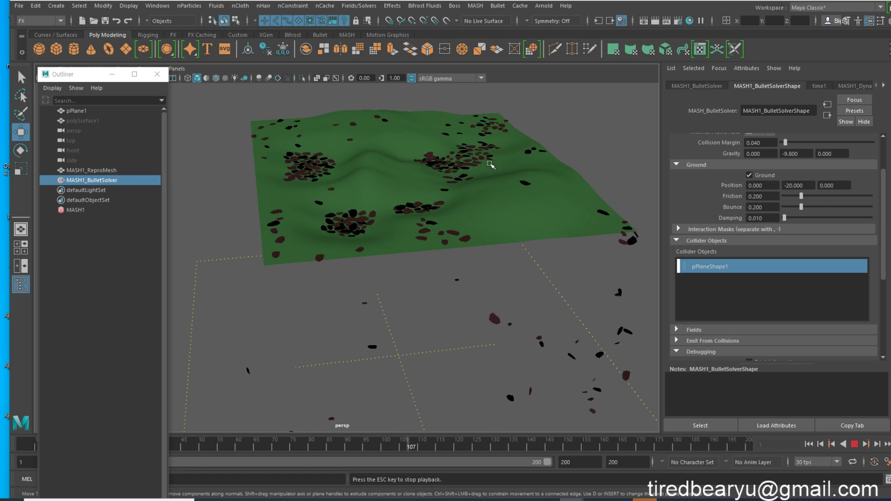
left_click(854, 445)
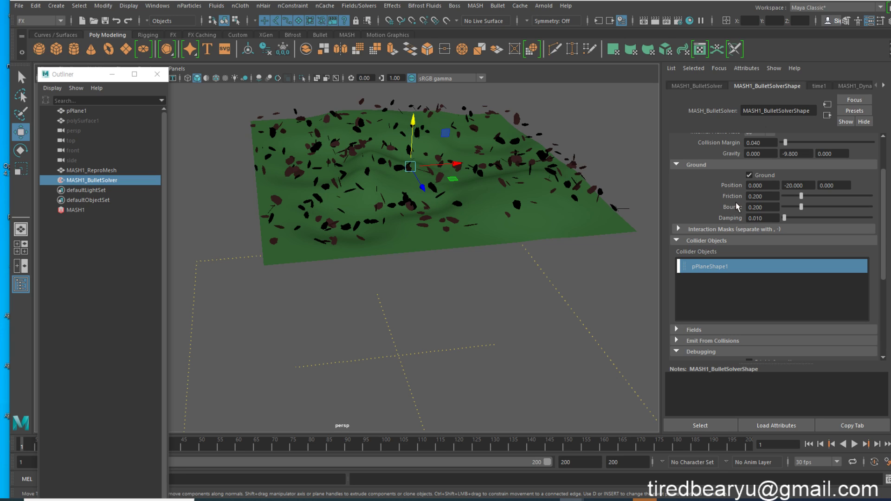
Step: Set the Bullet solver's ground Friction to 1 and ground Bounce to 0
scroll(731, 199, "up", 2)
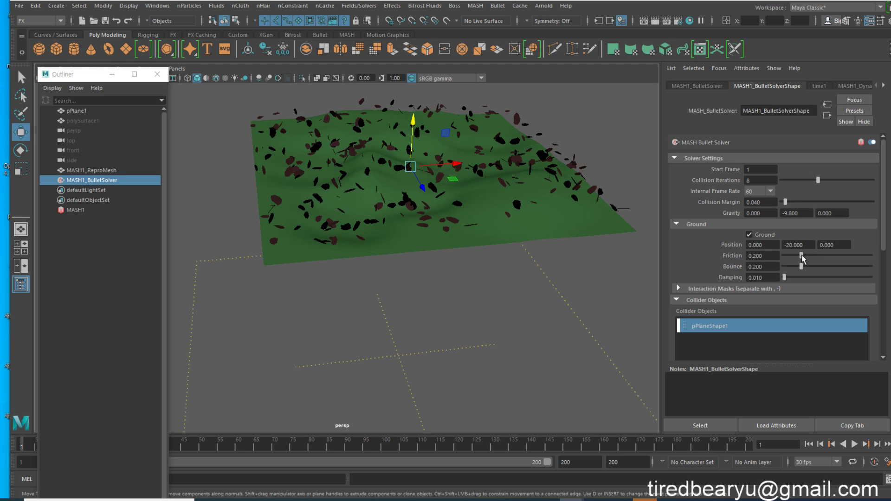
left_click_drag(801, 255, 871, 255)
left_click_drag(794, 268, 782, 267)
Step: Replay the simulation to check the effect of the ground friction and bounce values, and return to frame 1
left_click(819, 444)
left_click(854, 445)
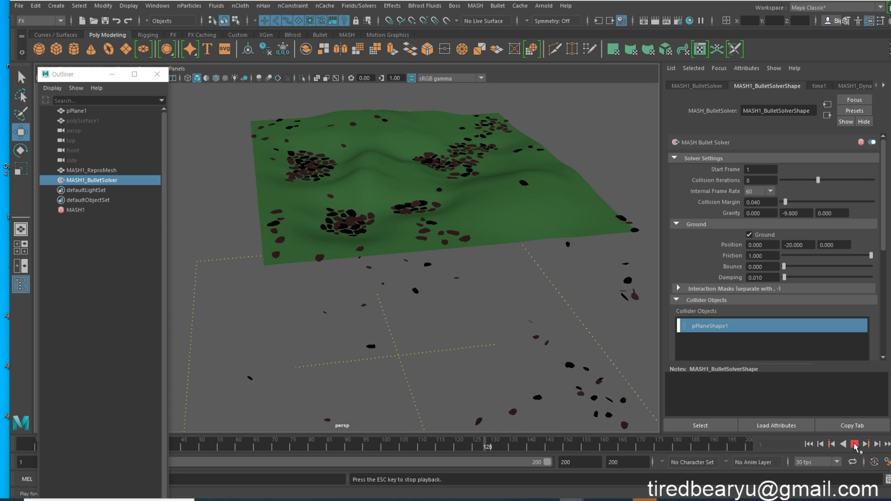
left_click(855, 447)
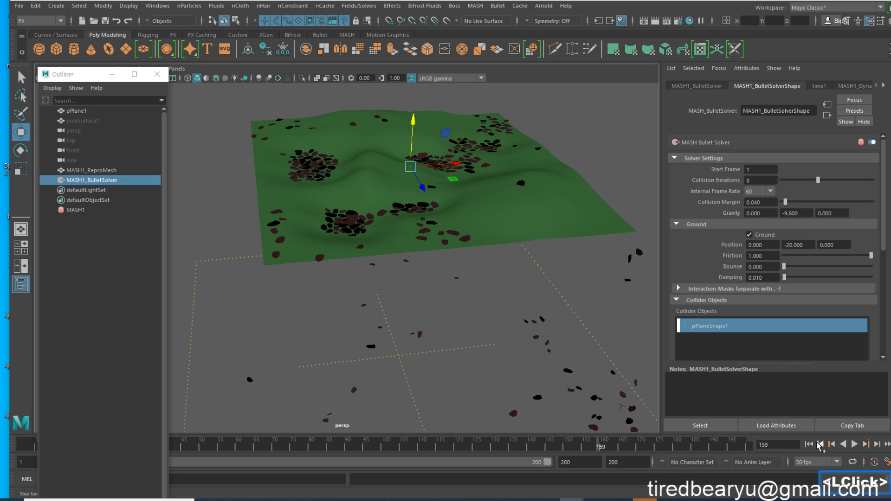
left_click(808, 444)
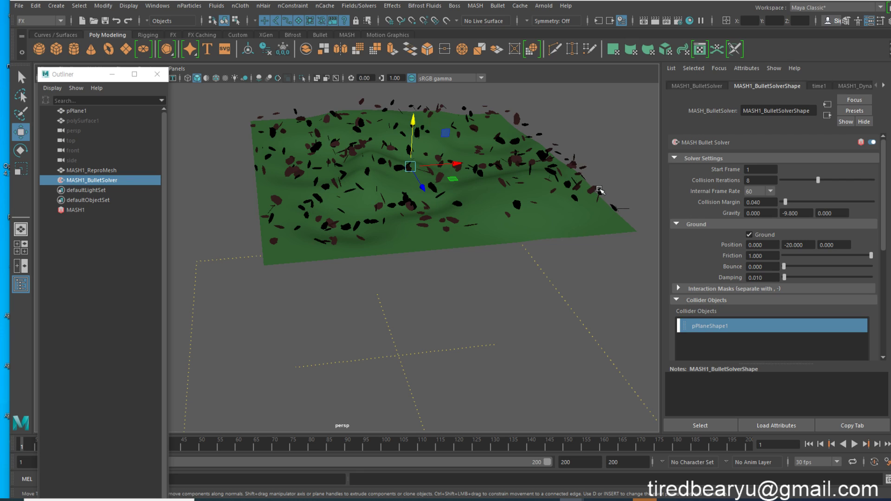
Step: Set Friction to 1 and Bounce to 0 on the MASH1_Dynamics node
left_click(599, 191)
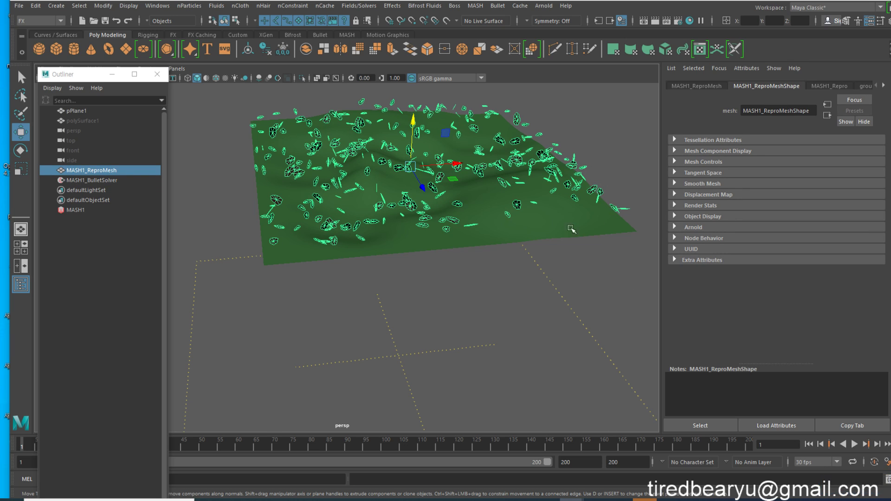
left_click(543, 283)
left_click(74, 210)
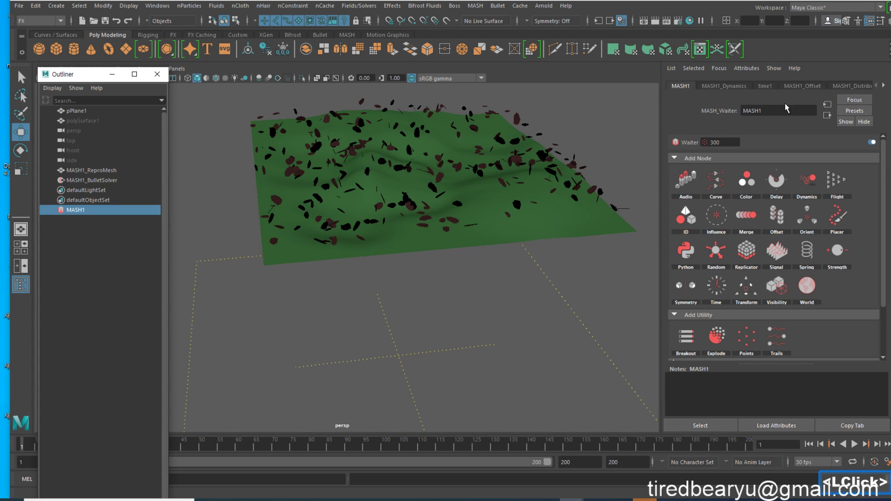
left_click(730, 86)
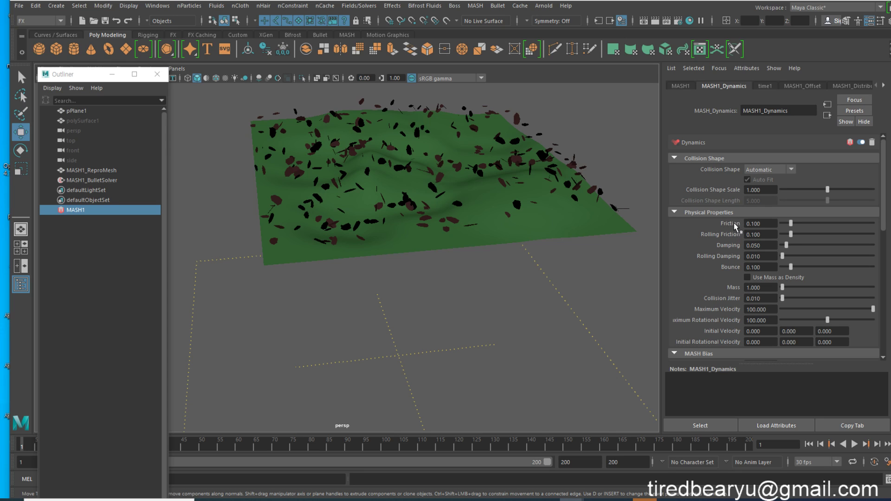
left_click_drag(791, 223, 873, 224)
left_click_drag(790, 268, 781, 268)
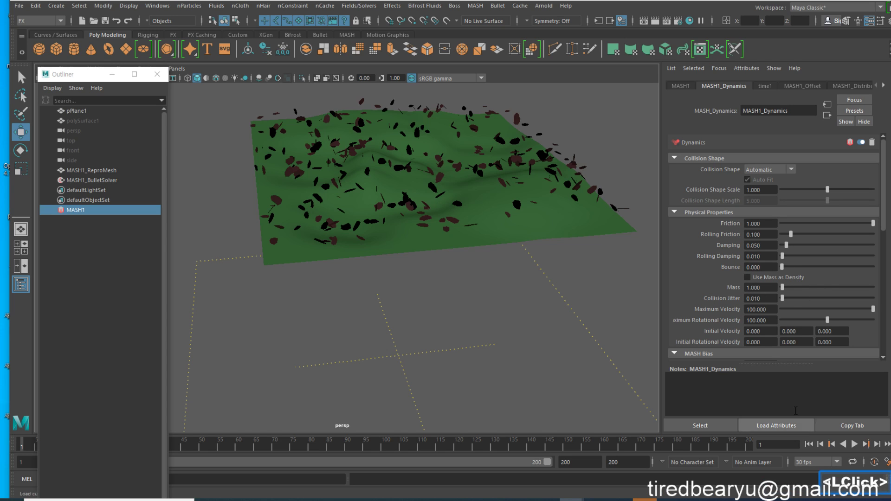
Step: Replay the simulation from frame 1 to check the Dynamics node's friction and bounce settings, and return to the first frame
left_click(808, 444)
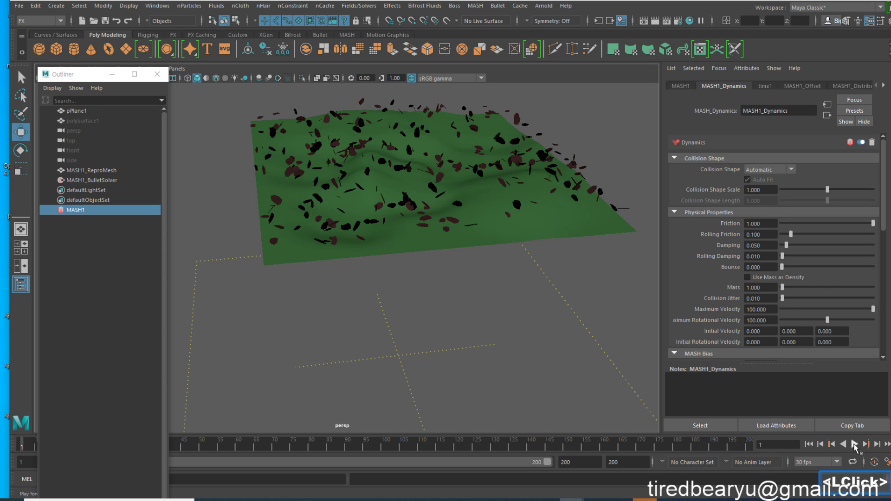
left_click(854, 444)
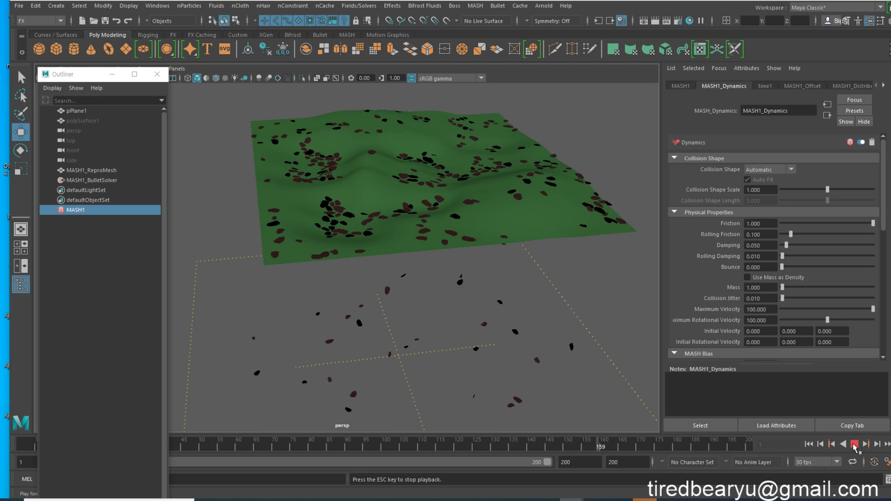
left_click(854, 445)
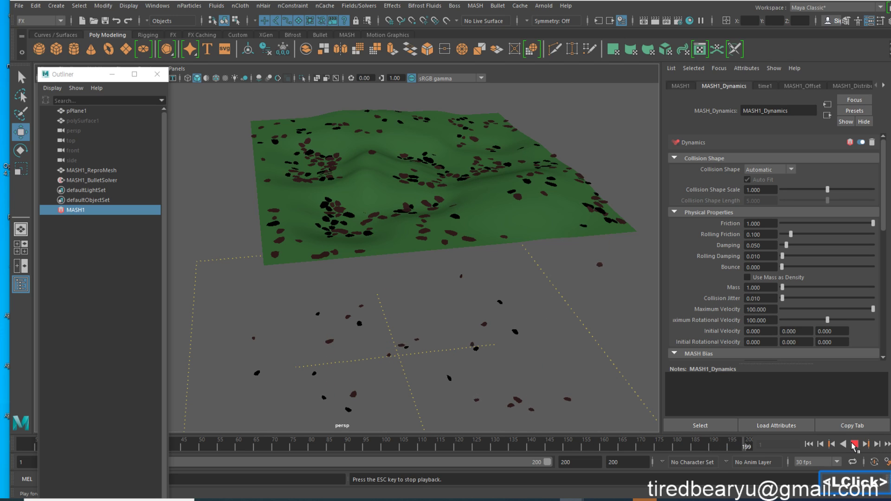
left_click(811, 444)
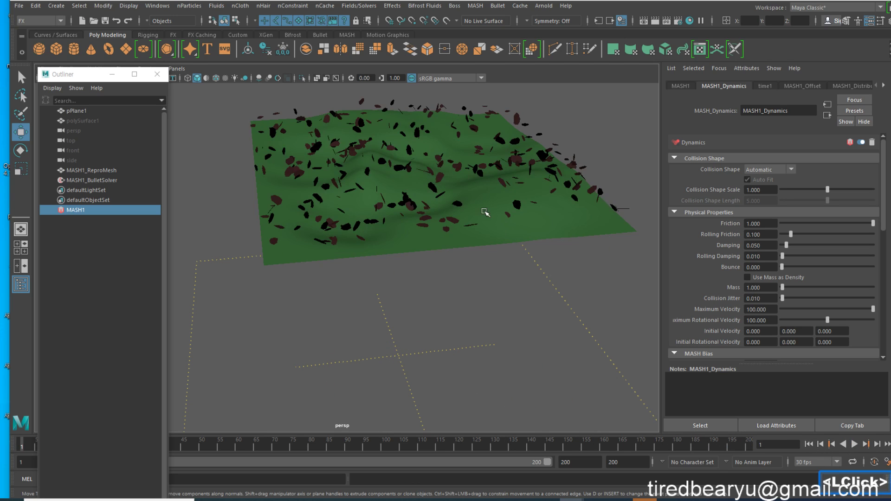
Step: Set Friction to 2 in the Physical Properties of the MASH1_Dynamics node
double_click(760, 223)
type("2")
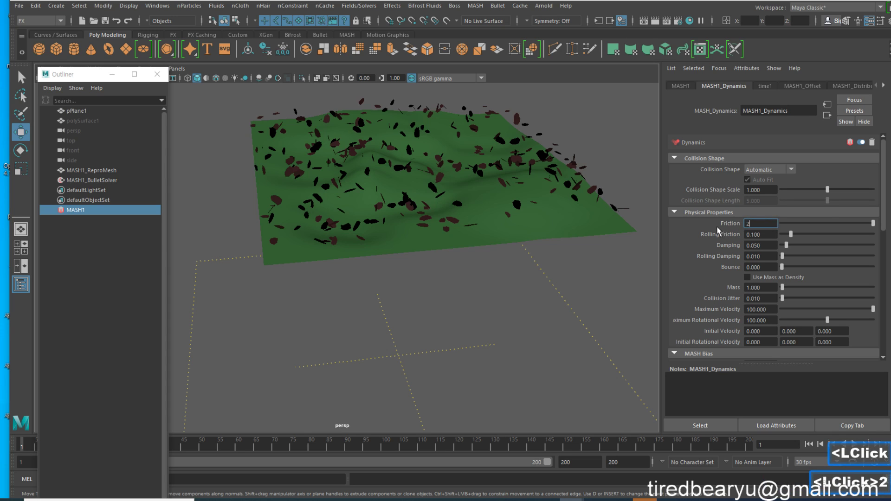
key("Return")
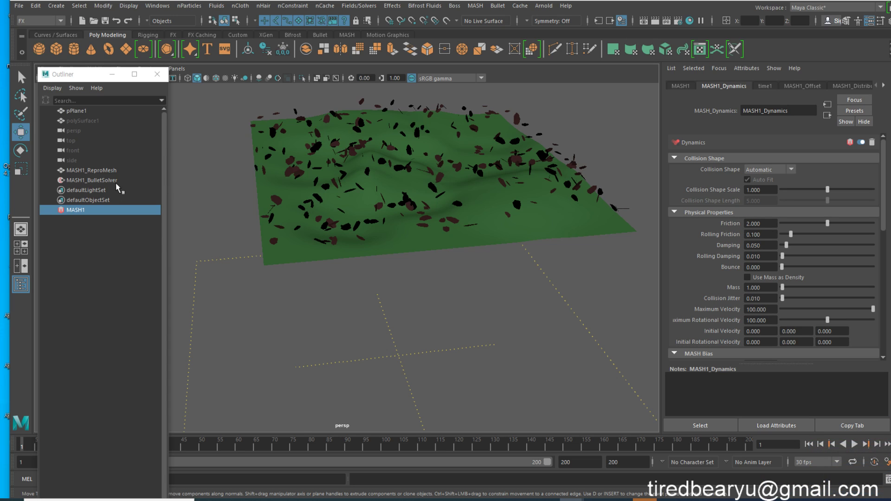
Step: Run the simulation twice to examine how the leaves slide with the higher Dynamics friction, and rewind to frame 1
left_click(854, 444)
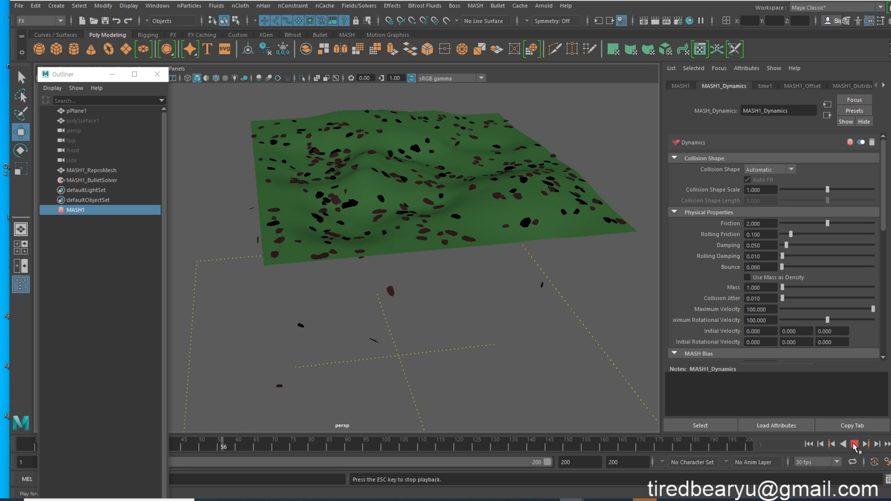
left_click(854, 444)
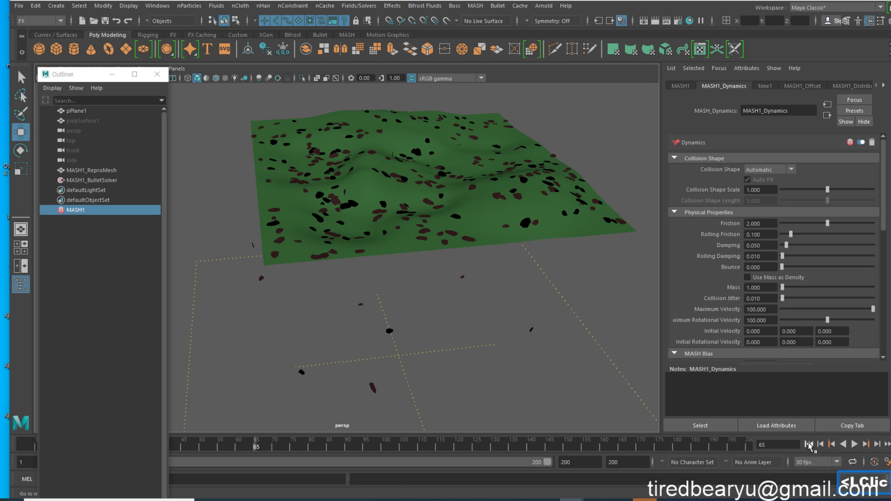
left_click(809, 444)
left_click(854, 444)
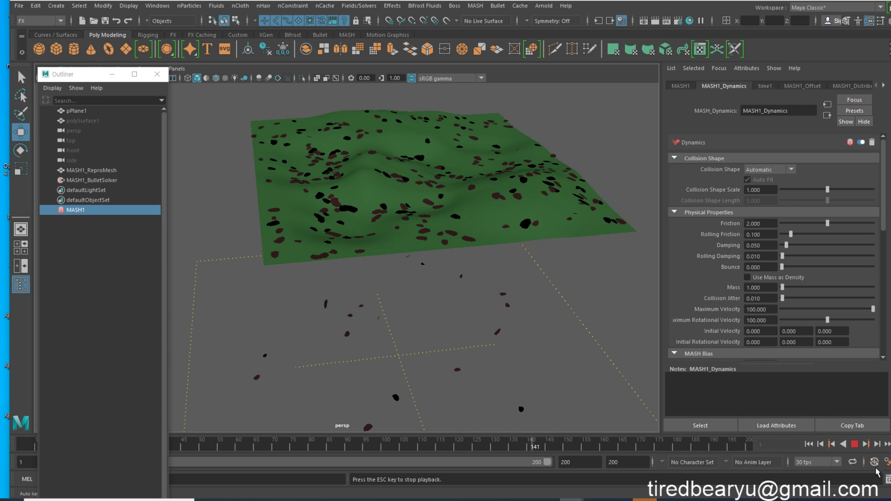
left_click(567, 247)
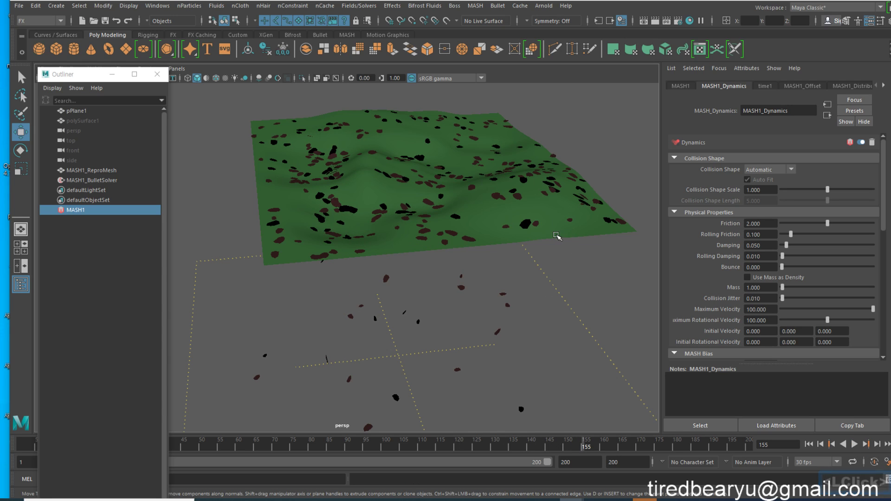
left_click(807, 444)
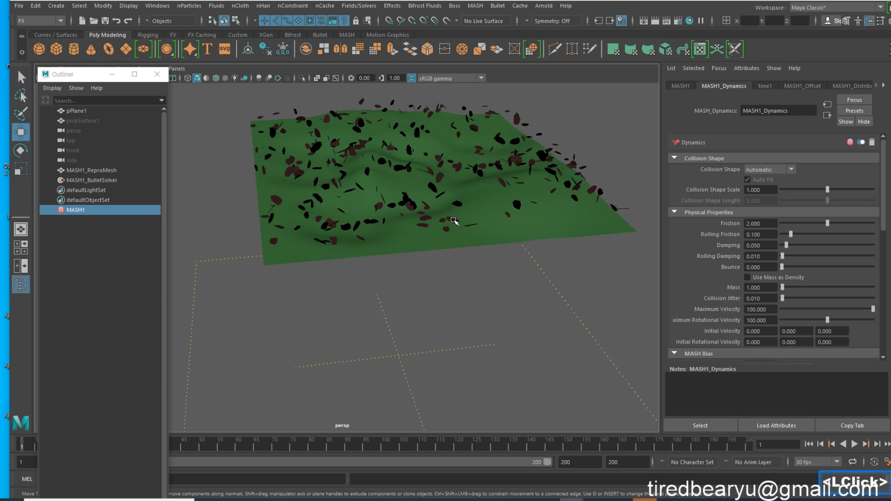
Step: Set the Collision Margin of MASH1_BulletSolver to 0.1
left_click(95, 181)
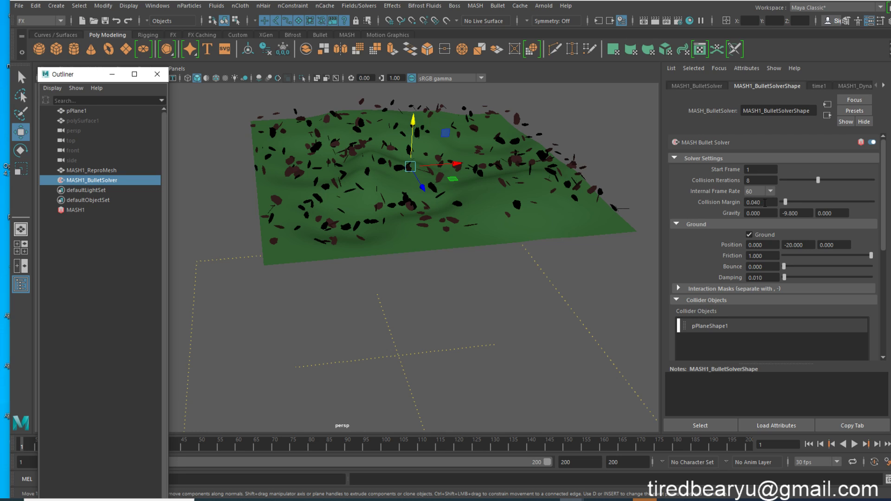
left_click(765, 203)
type("0.1")
key("Return")
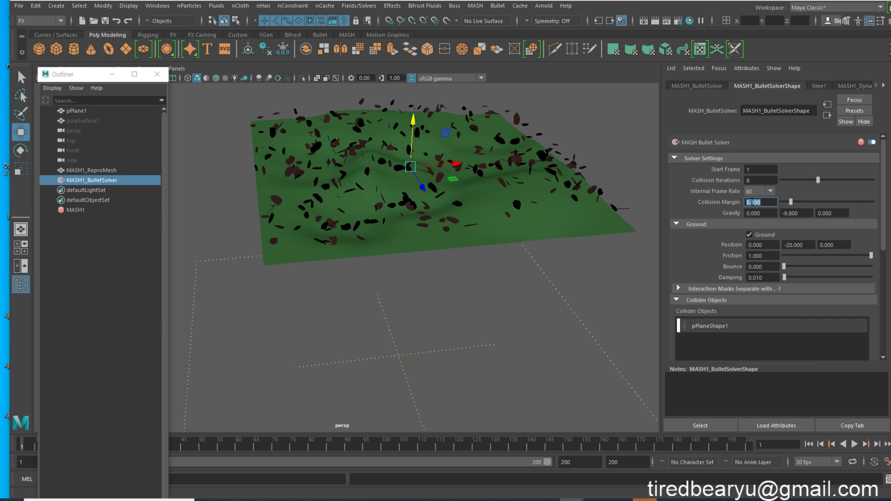
Step: Play the simulation with the new collision margin, stop it partway, and inspect up close how the leaves rest on the terrain
left_click(809, 444)
left_click(852, 444)
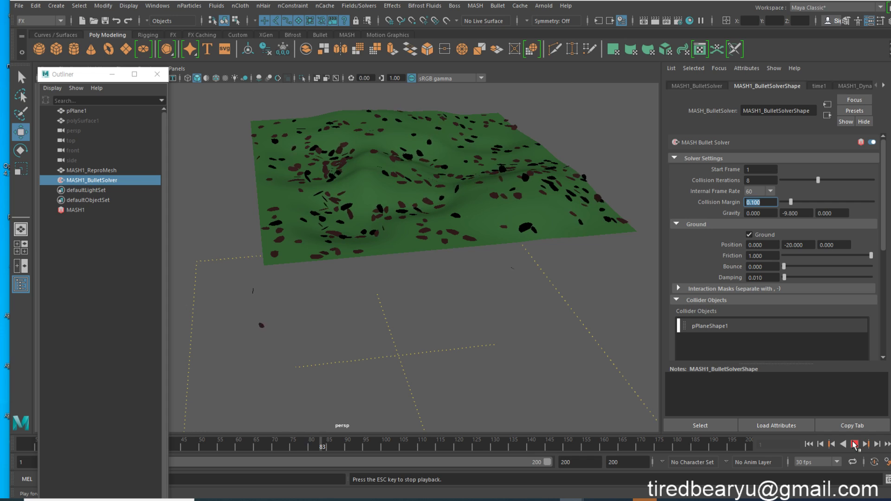
left_click(855, 445)
left_click_drag(469, 283, 534, 274, "alt")
right_click_drag(534, 274, 616, 261, "alt")
middle_click_drag(297, 146, 338, 193, "alt")
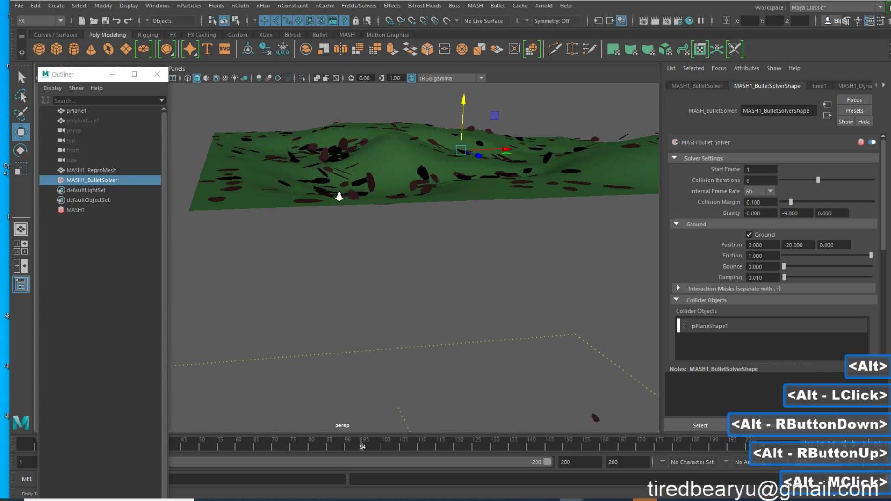
right_click_drag(338, 193, 406, 193, "alt")
middle_click_drag(406, 193, 392, 192, "alt")
left_click_drag(380, 189, 248, 179, "alt")
left_click(277, 179, "alt")
right_click_drag(248, 179, 227, 178, "alt")
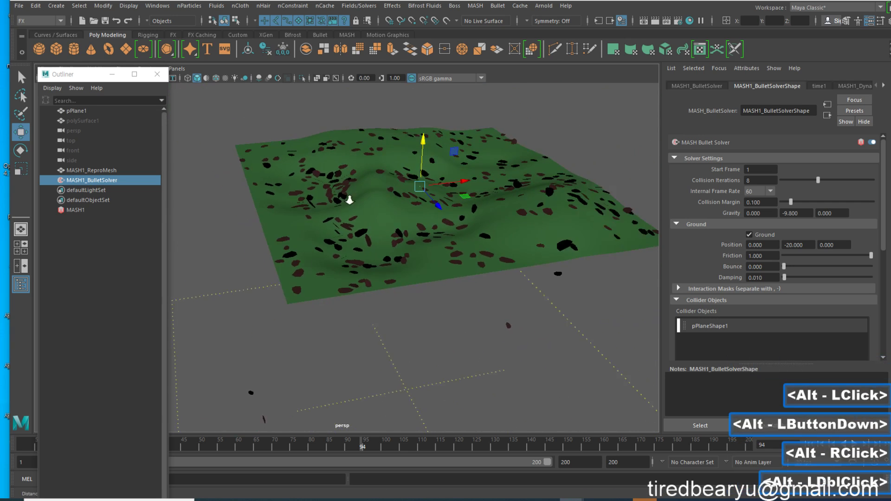
middle_click_drag(348, 199, 342, 177, "alt")
left_click_drag(443, 197, 426, 201, "alt")
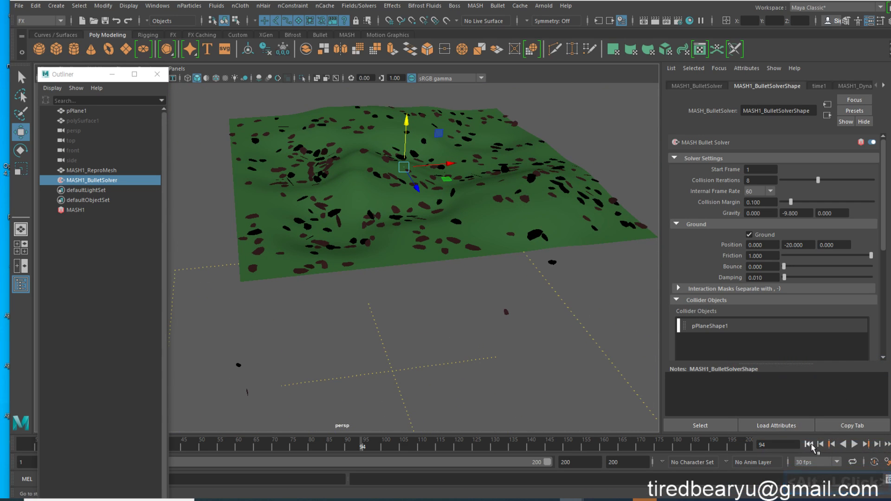
Step: Replay the simulation from frame 1 to about frame 100 to watch the leaves settle across the whole terrain
left_click(809, 444)
left_click(853, 445)
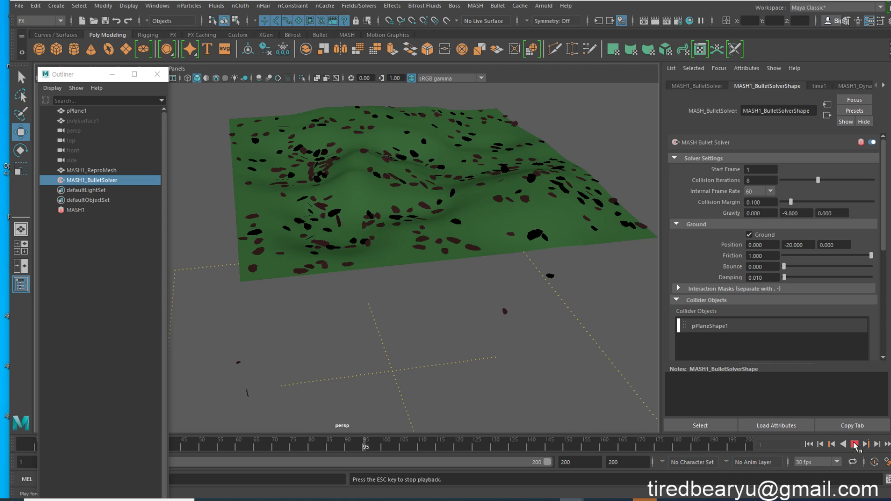
left_click(853, 444)
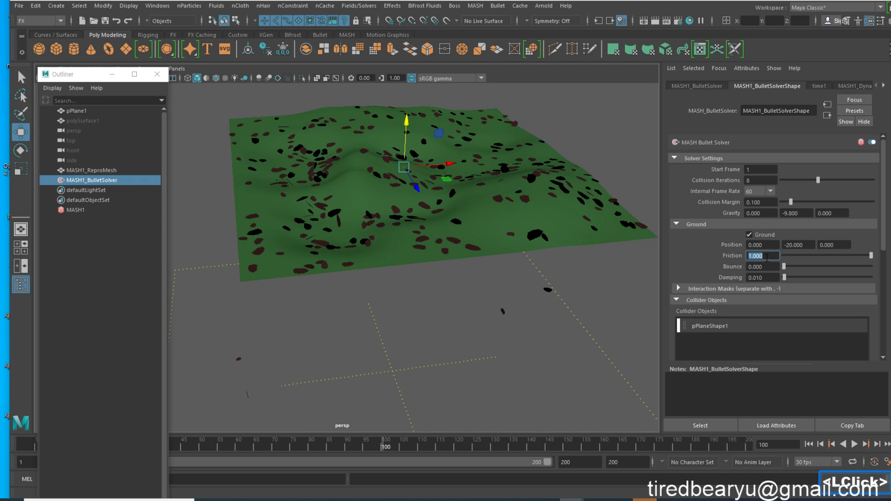
Step: Set the Bullet solver's ground Friction to 2 and return to frame 1
type("2")
key("Return")
left_click(814, 444)
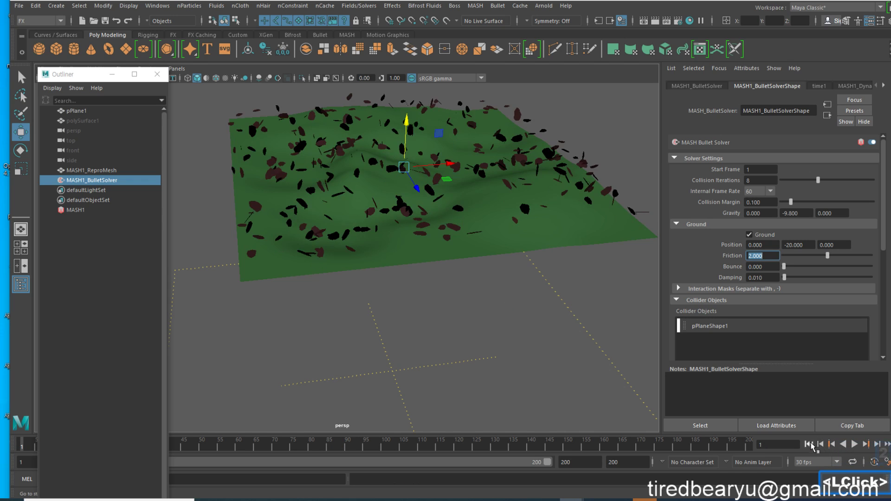
Step: Replay the simulation to compare the leaf movement under the new ground friction, and rewind to the first frame
left_click(854, 444)
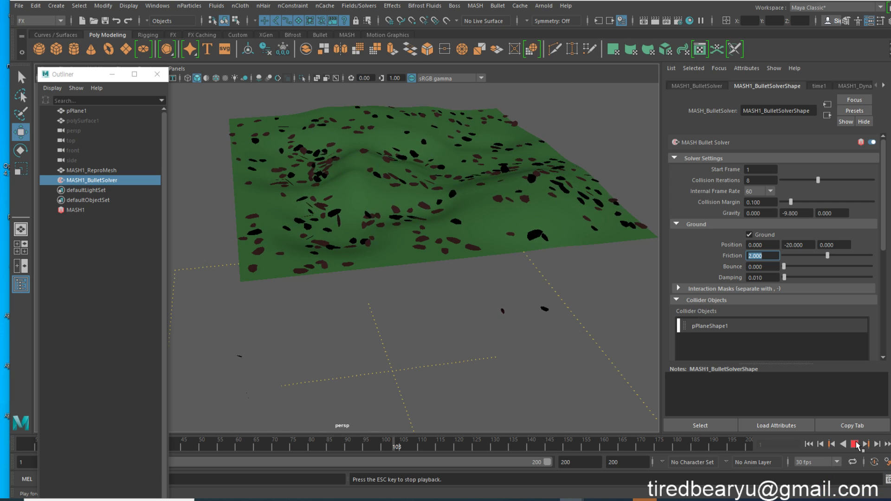
left_click(854, 444)
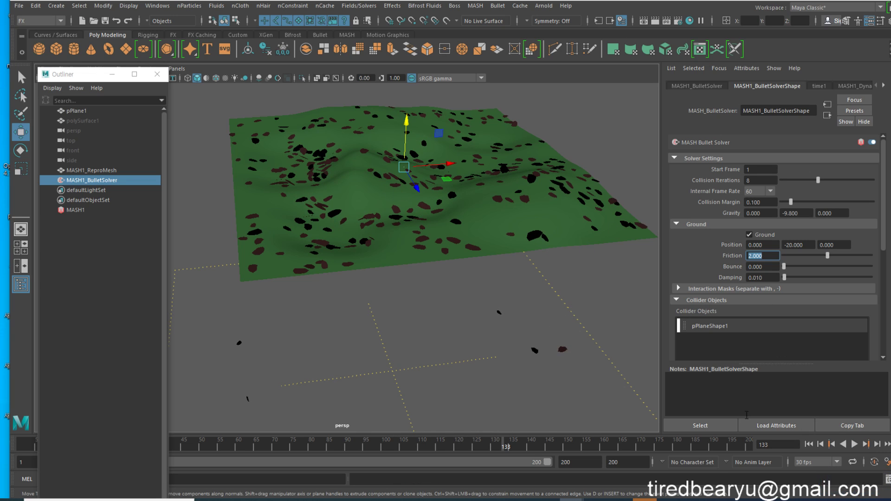
left_click(808, 444)
left_click(853, 444)
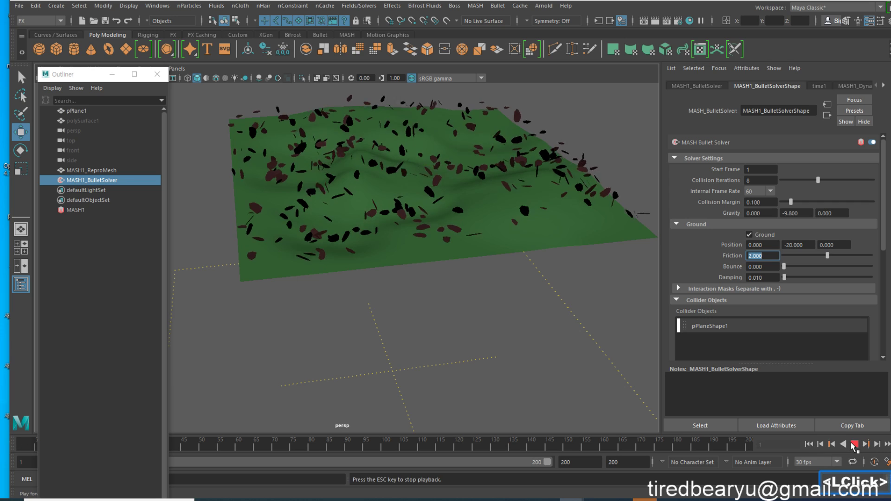
left_click(854, 444)
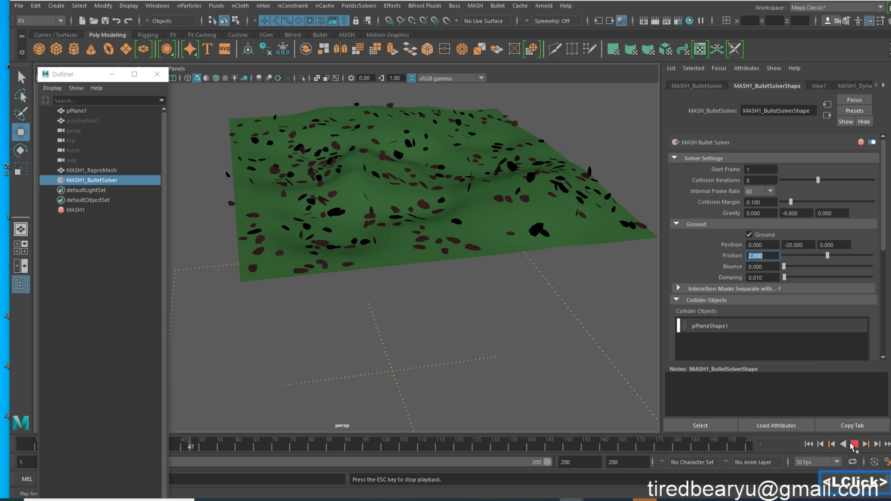
left_click(807, 444)
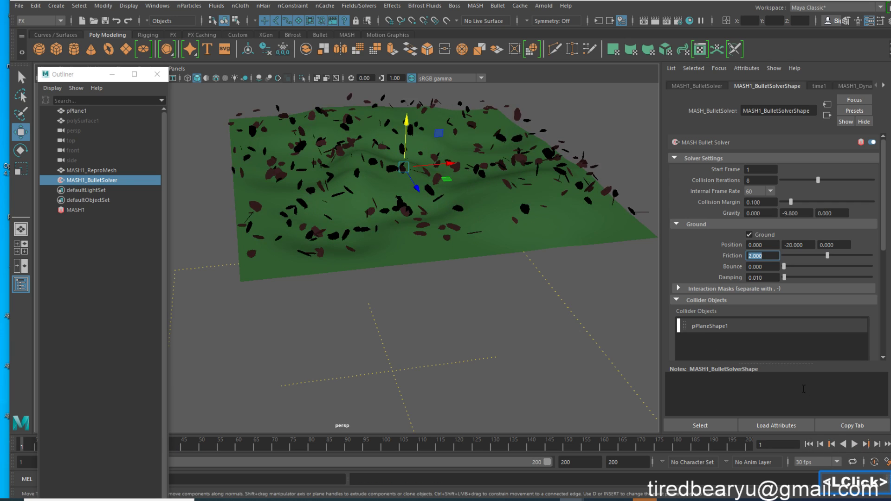
Step: Simulate to frame 139 so the leaves settle, and store that pose as the Initial State of the MASH1_Dynamics node
left_click(854, 444)
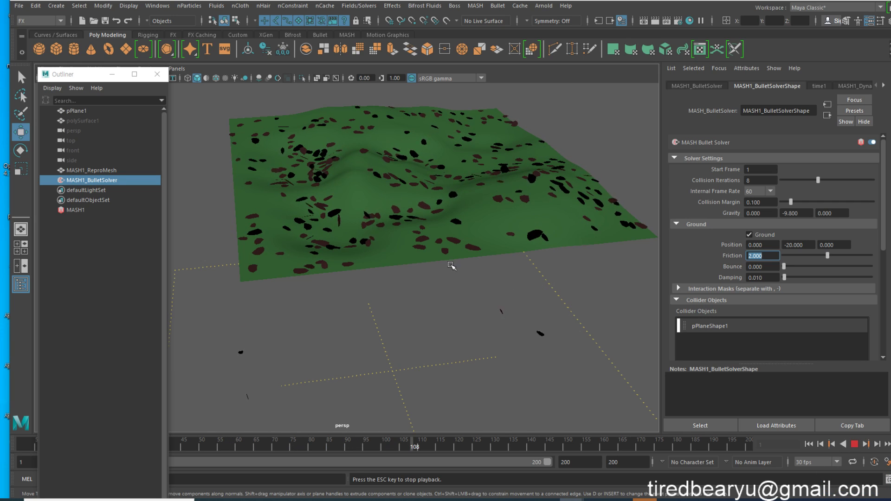
left_click(854, 444)
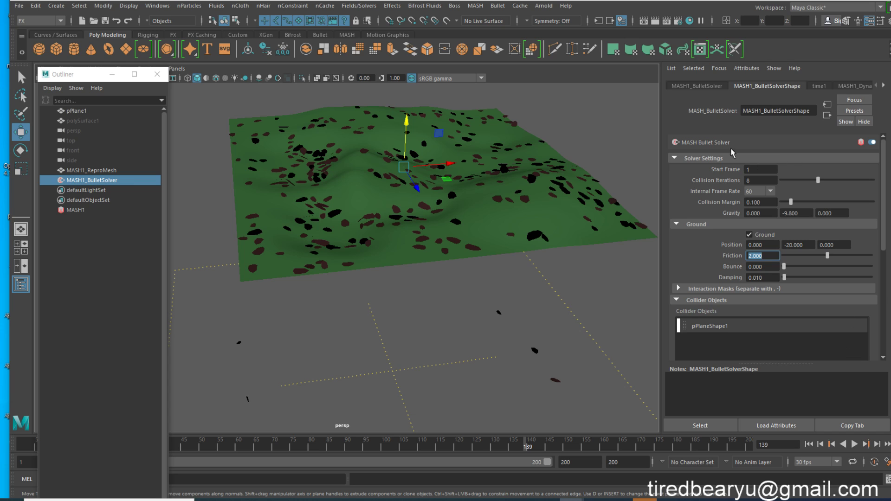
scroll(751, 182, "down", 5)
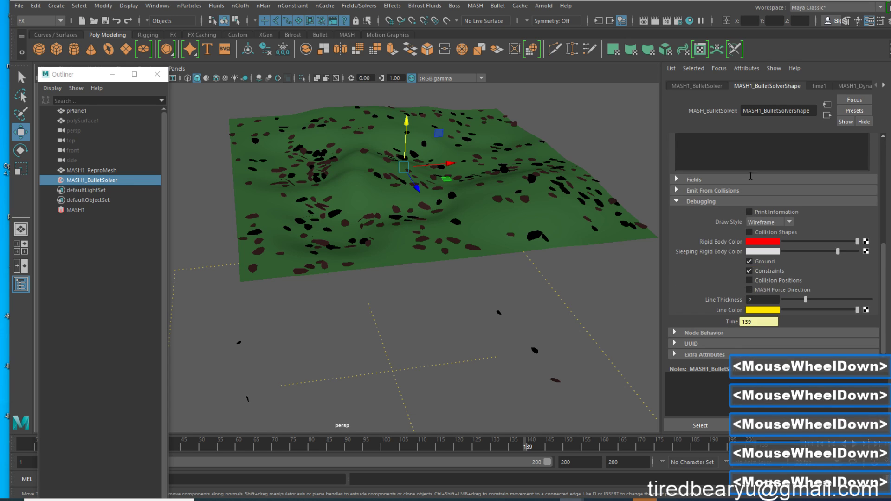
scroll(752, 182, "up", 3)
left_click(74, 210)
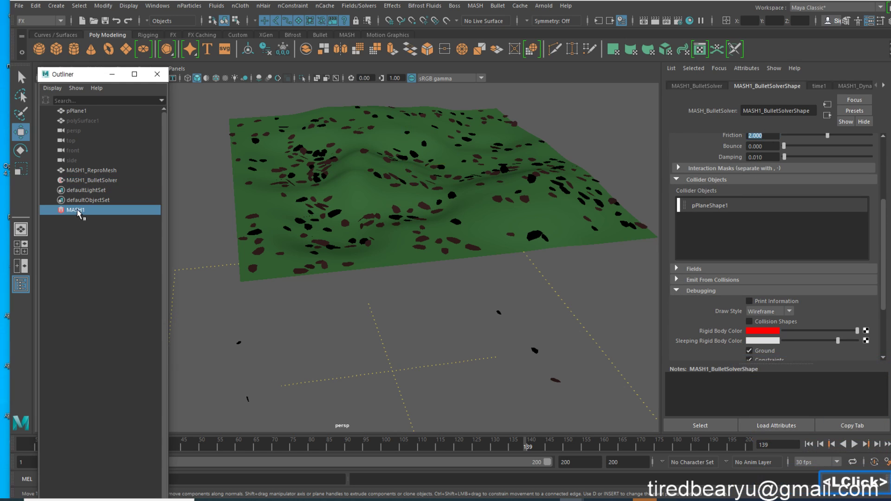
scroll(734, 263, "down", 4)
scroll(734, 263, "up", 4)
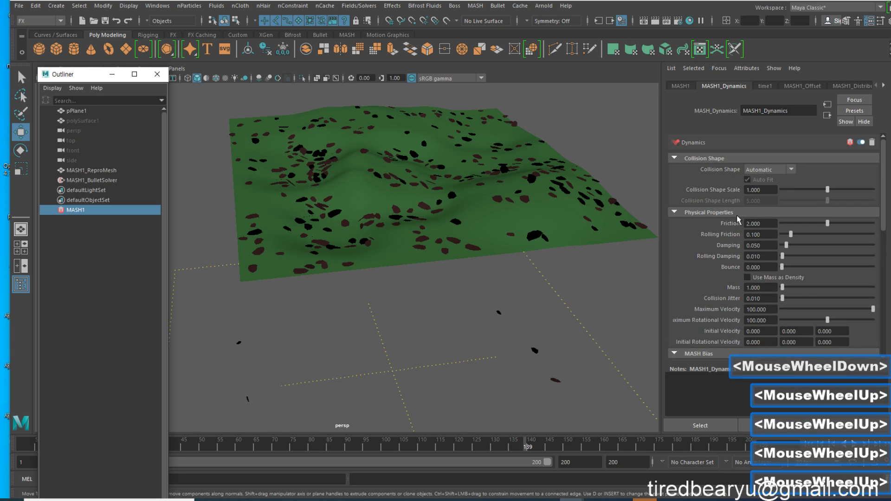
scroll(737, 225, "down", 5)
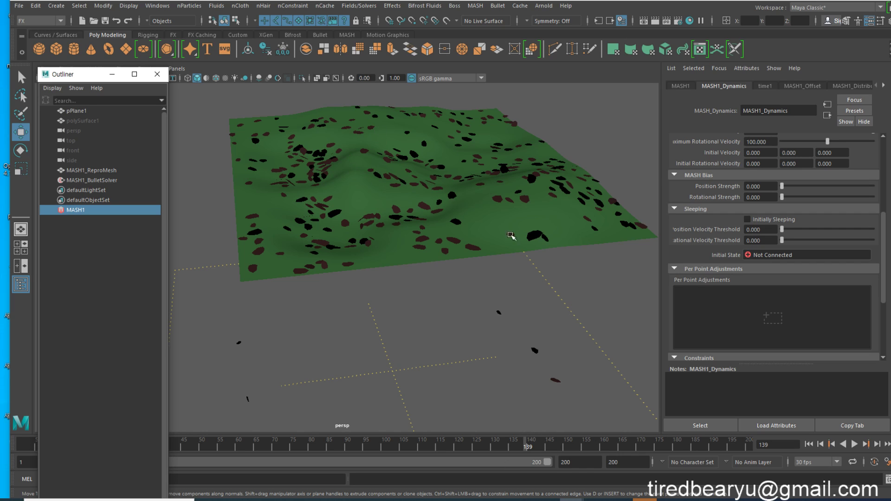
left_click(747, 255)
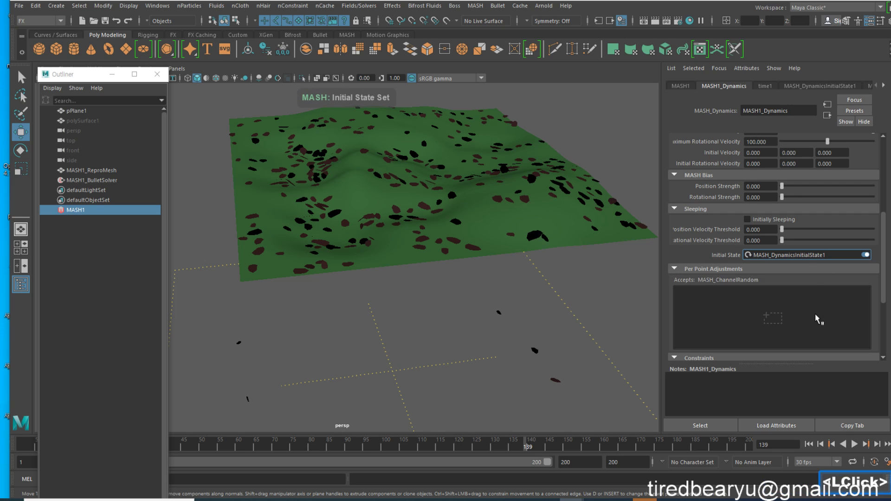
Step: Return to frame 1 and play the simulation to check how the leaves behave from the stored initial state
left_click(809, 444)
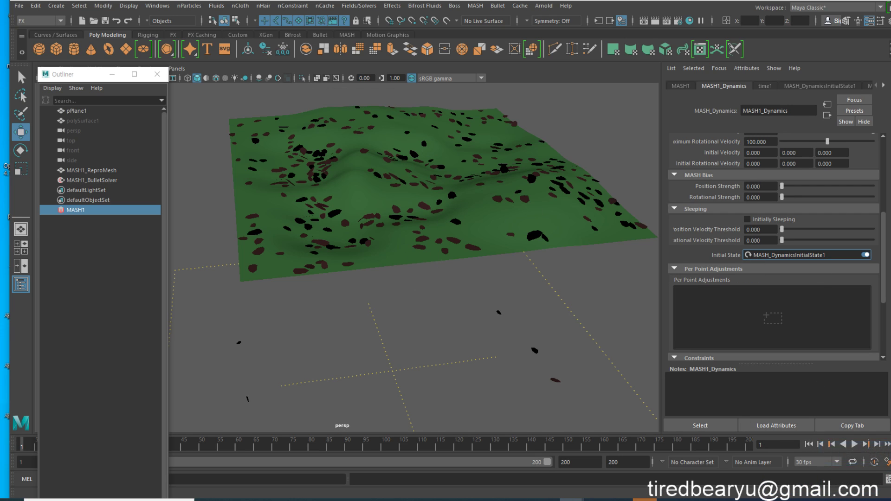
left_click(854, 444)
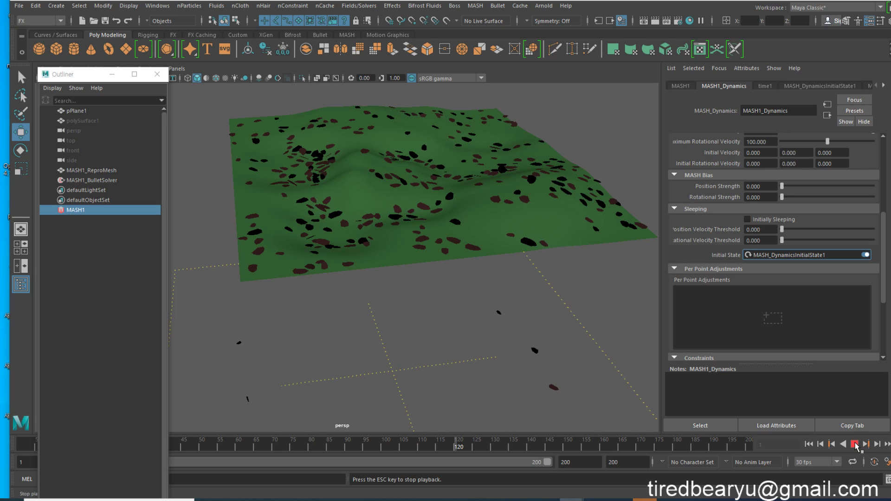
left_click(854, 444)
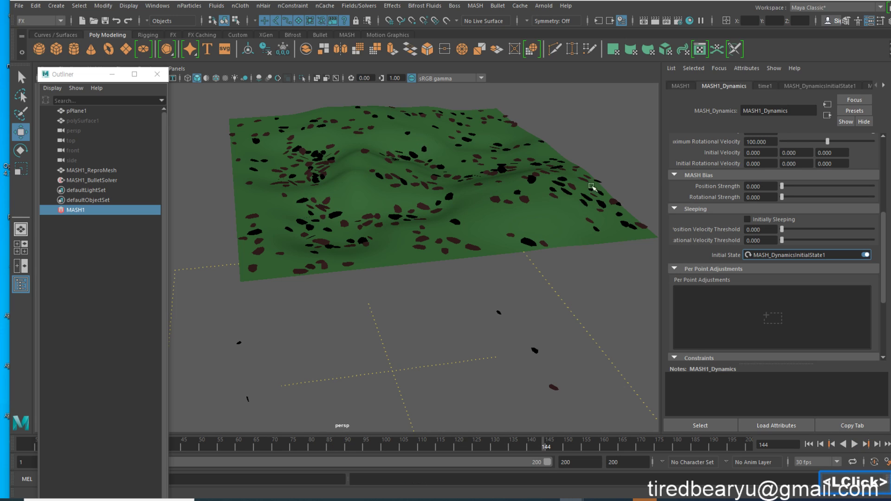
Step: Return to frame 1 and open the Fields section in the attributes of MASH1_BulletSolver
left_click_drag(505, 201, 485, 187, "alt")
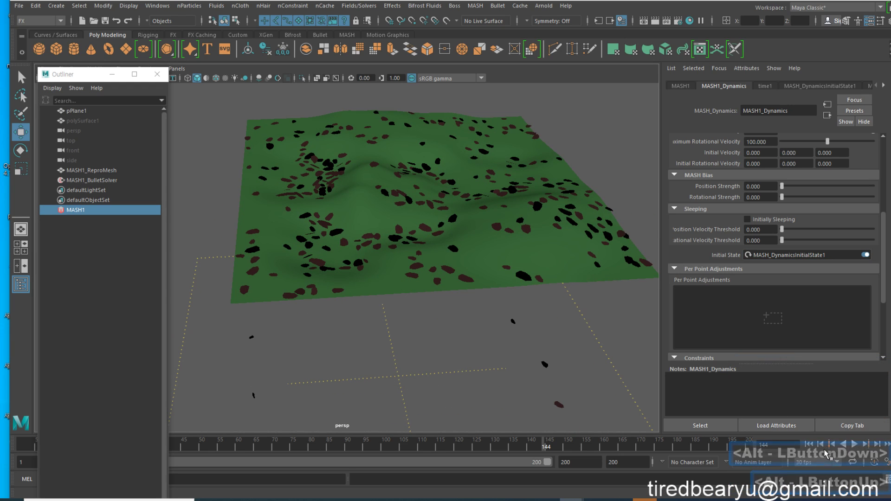
left_click(809, 444)
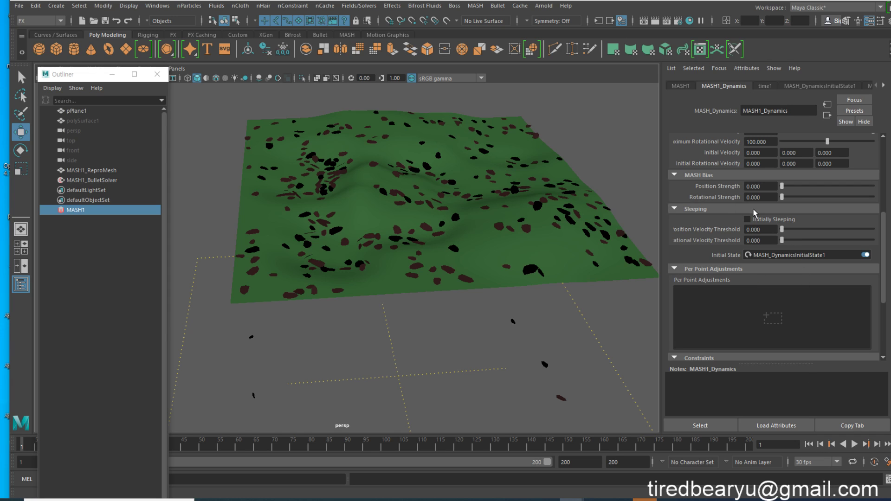
left_click(98, 181)
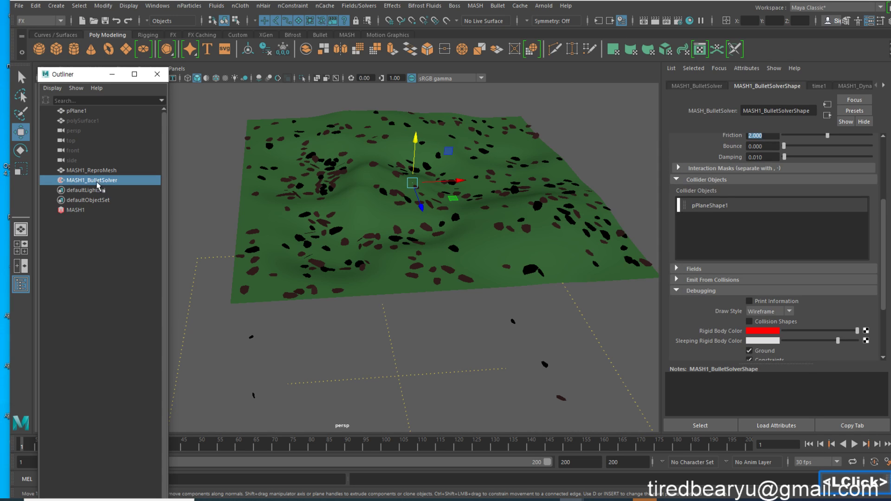
scroll(720, 237, "up", 5)
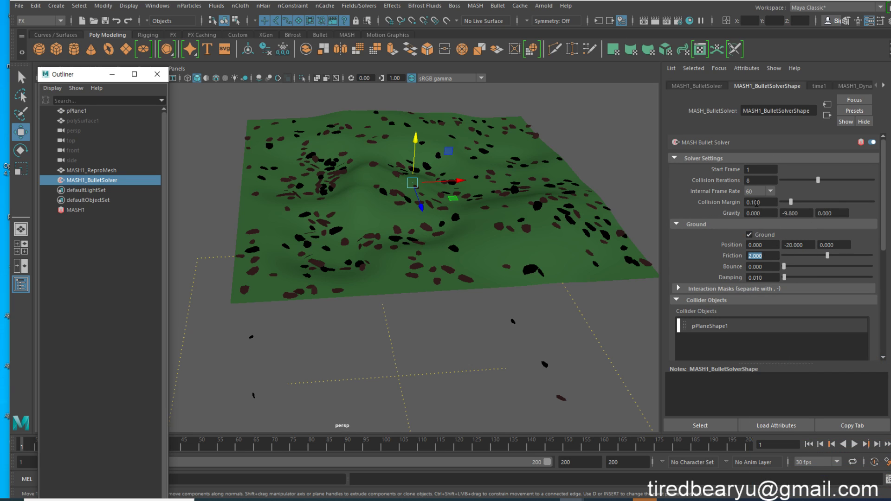
scroll(753, 202, "down", 3)
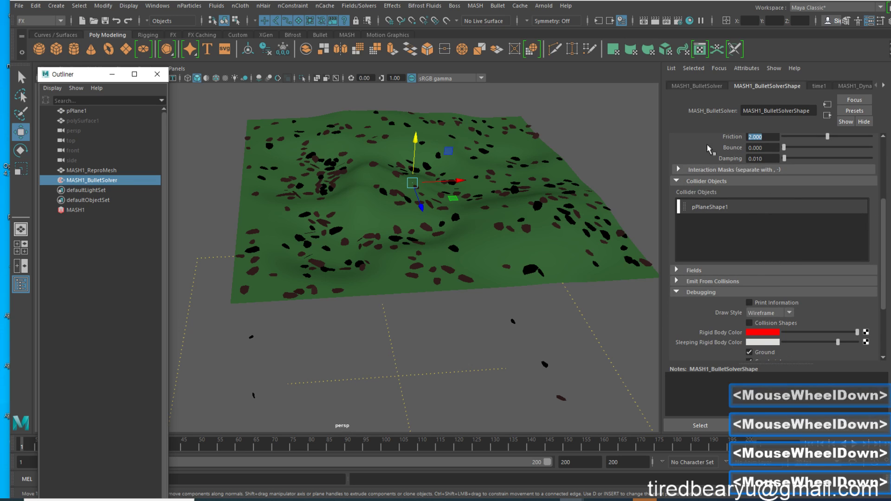
scroll(754, 259, "down", 2)
scroll(752, 227, "up", 1)
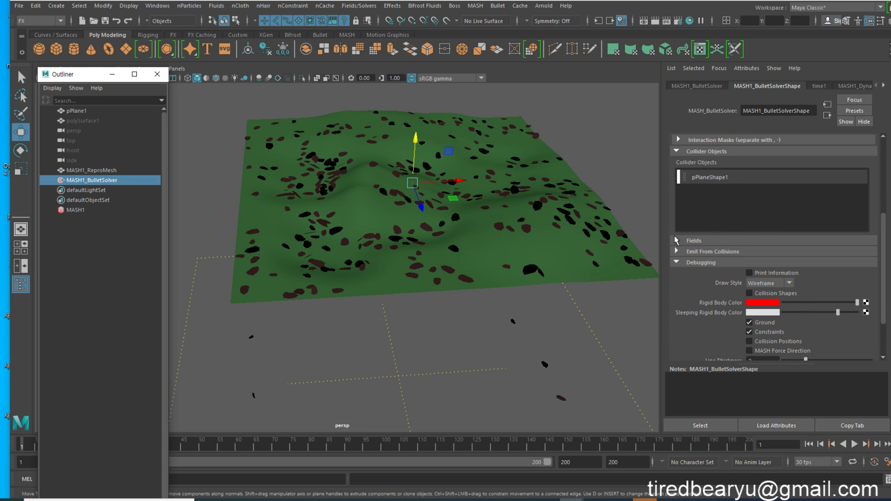
left_click(689, 242)
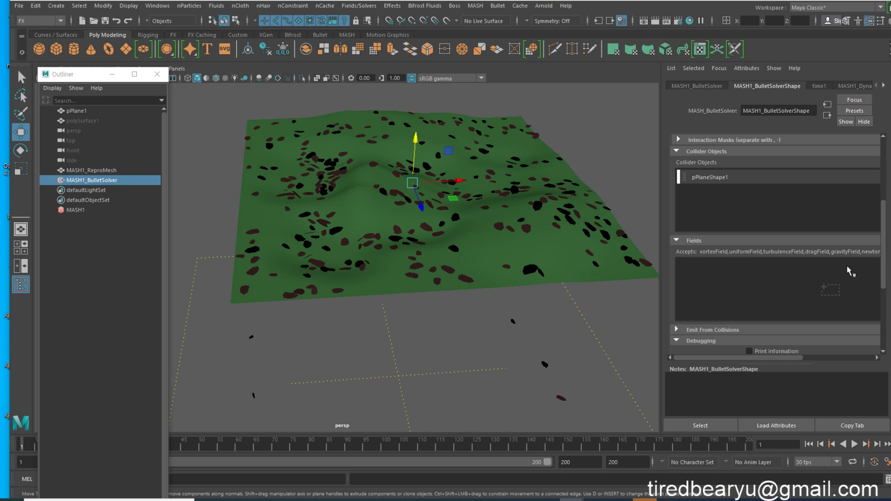
Step: Try to assign an existing field to the Bullet solver from its empty Fields list
right_click(824, 274)
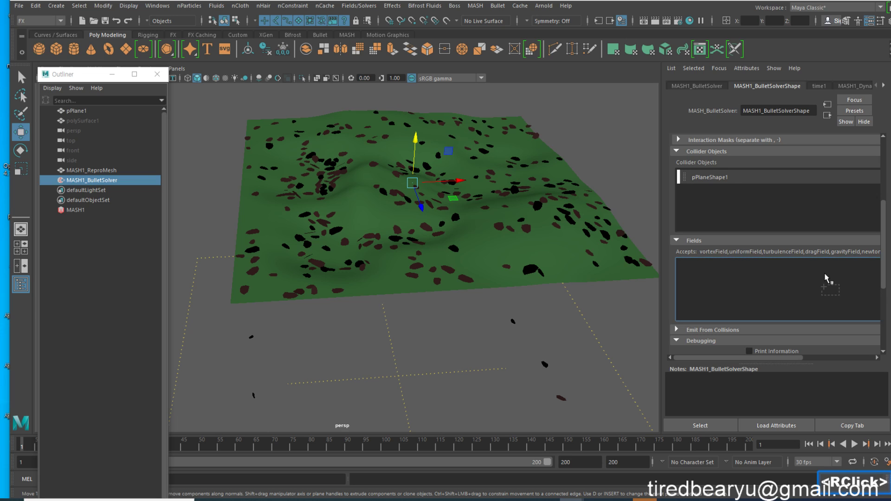
right_click(757, 272)
left_click(763, 279)
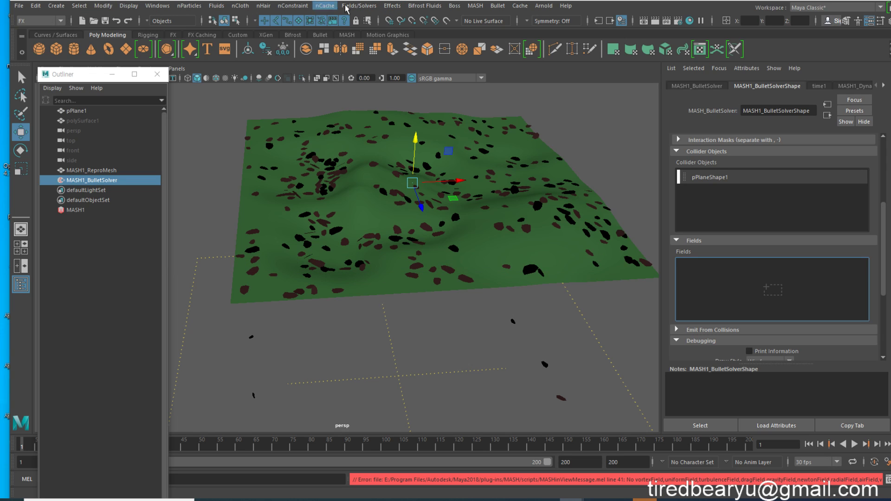
left_click(325, 6)
left_click(351, 6)
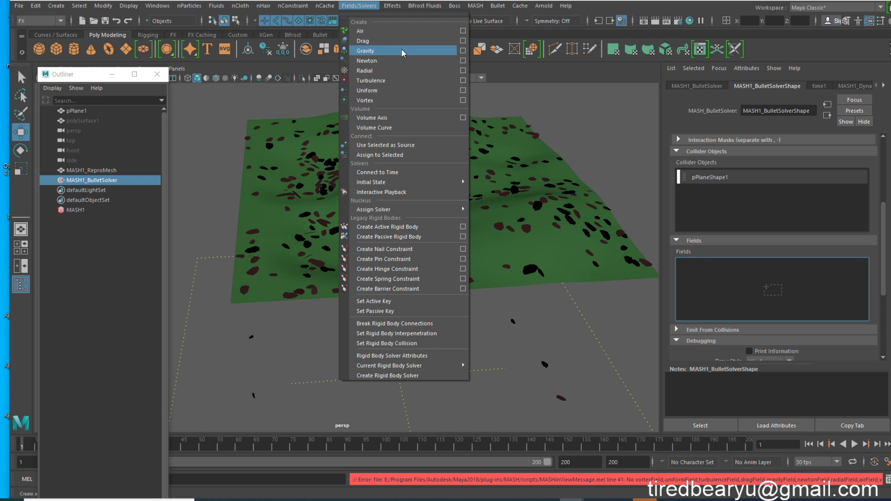
left_click(386, 101)
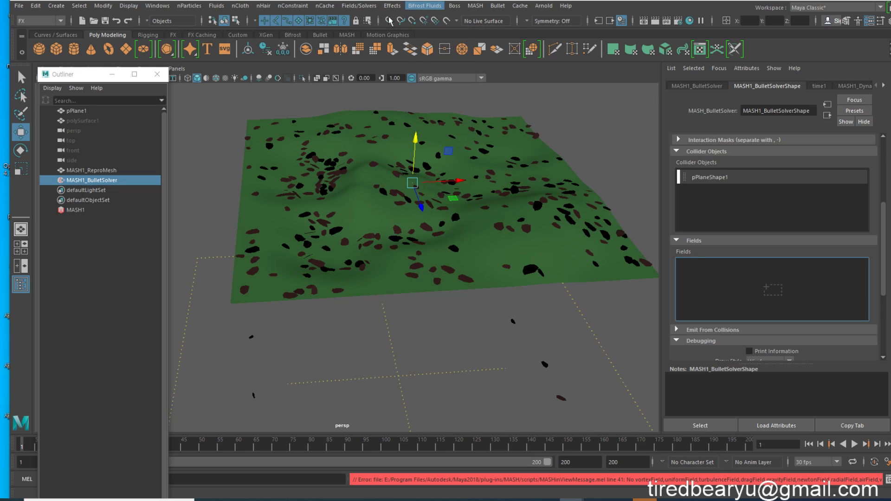
left_click(392, 6)
Step: Create an air field with the Wind preset, keeping Magnitude 5, Direction Y 1 and Speed 0.5, and close its options
mouse_move(349, 7)
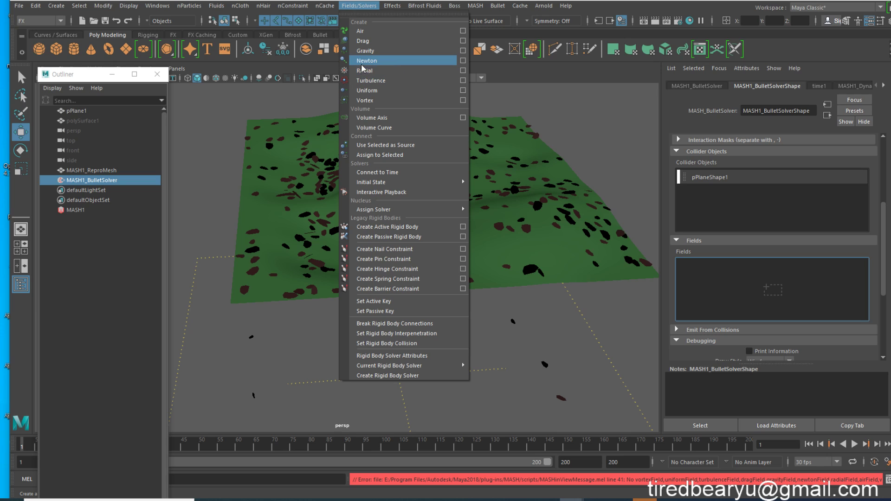
left_click(462, 30)
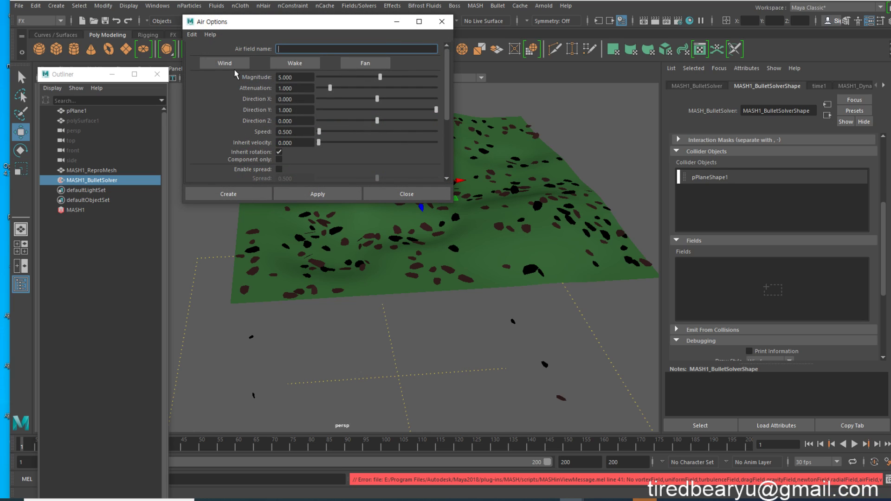
left_click(220, 65)
left_click(298, 64)
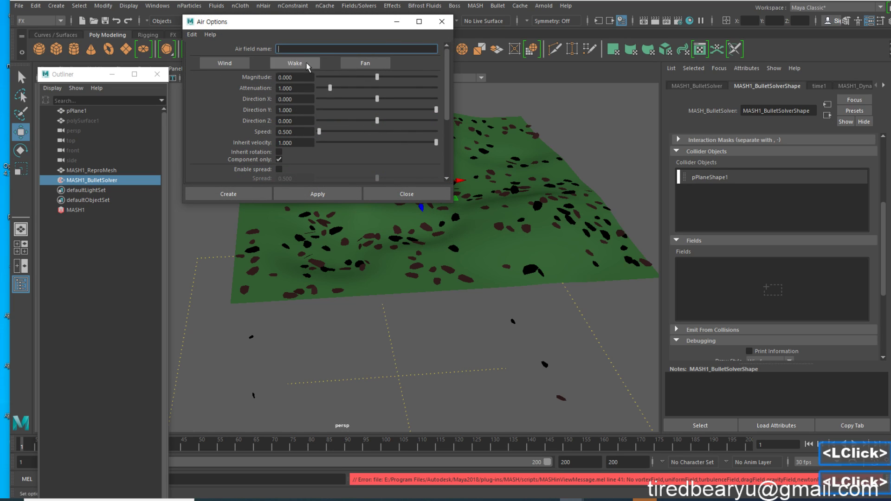
double_click(366, 68)
left_click(288, 64)
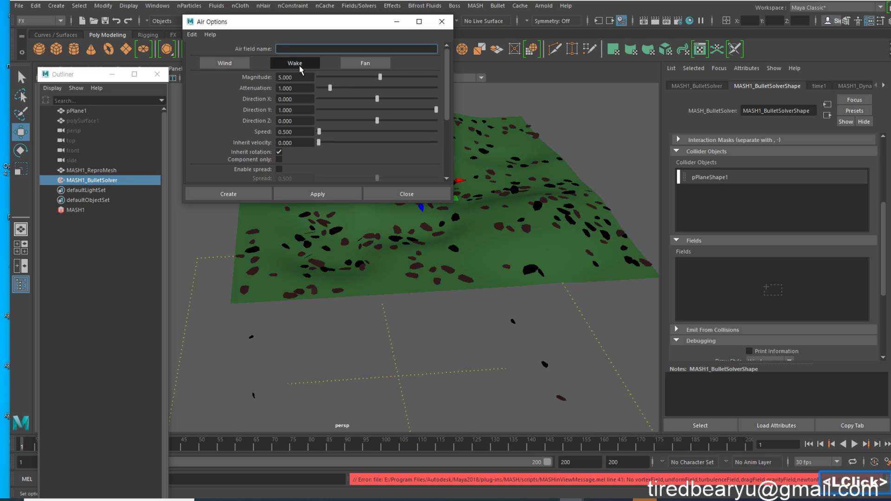
left_click(225, 65)
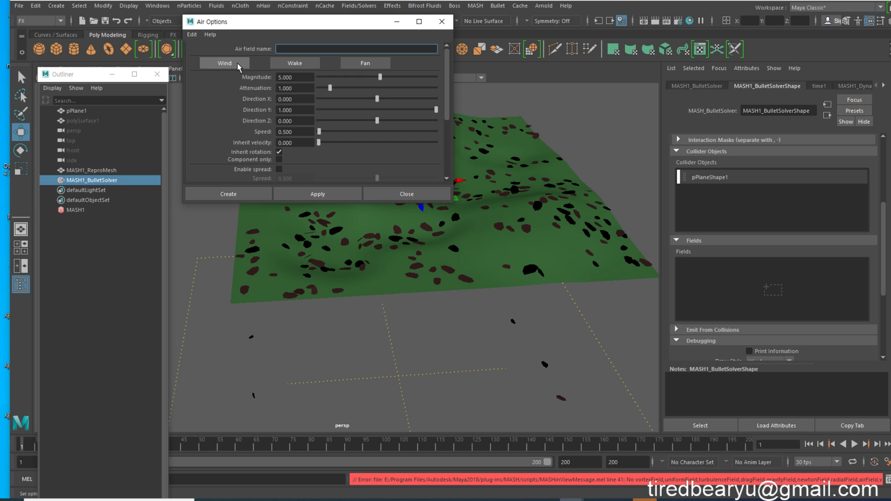
left_click(237, 194)
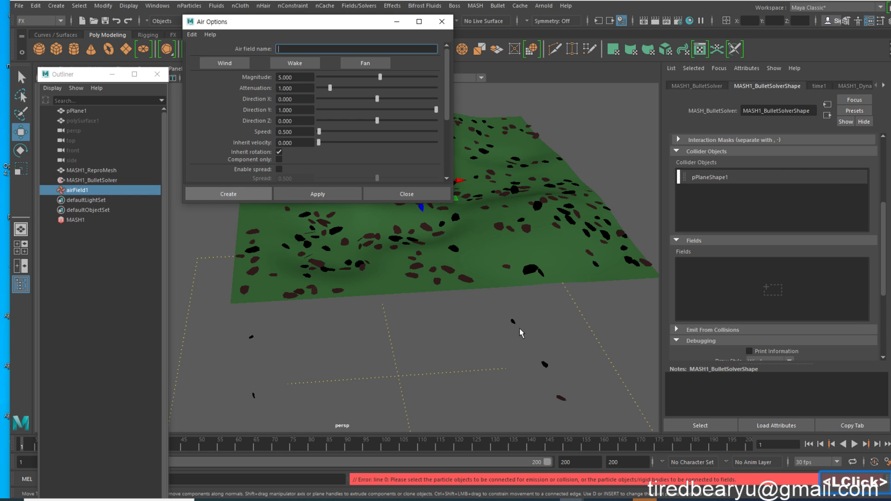
left_click(407, 194)
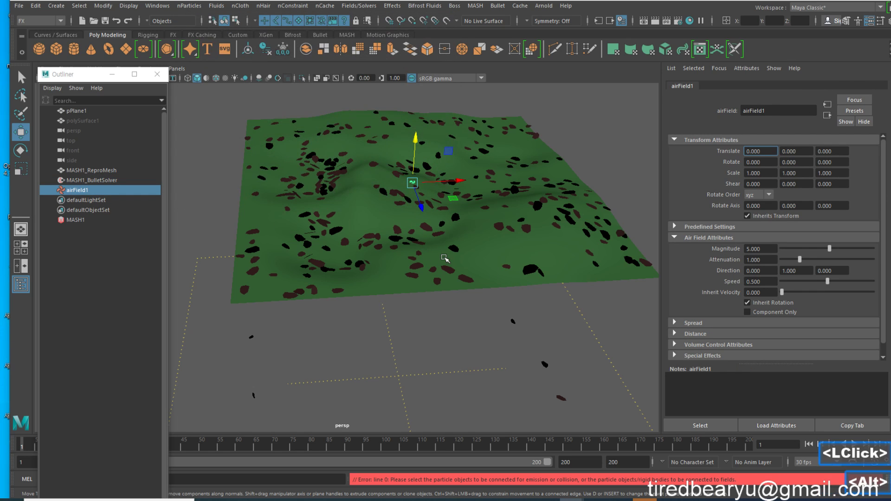
Step: Locate the new air field in wireframe display, return to shaded display and play the simulation from frame 1 to check the leaves
left_click_drag(404, 250, 438, 251, "alt")
key("4")
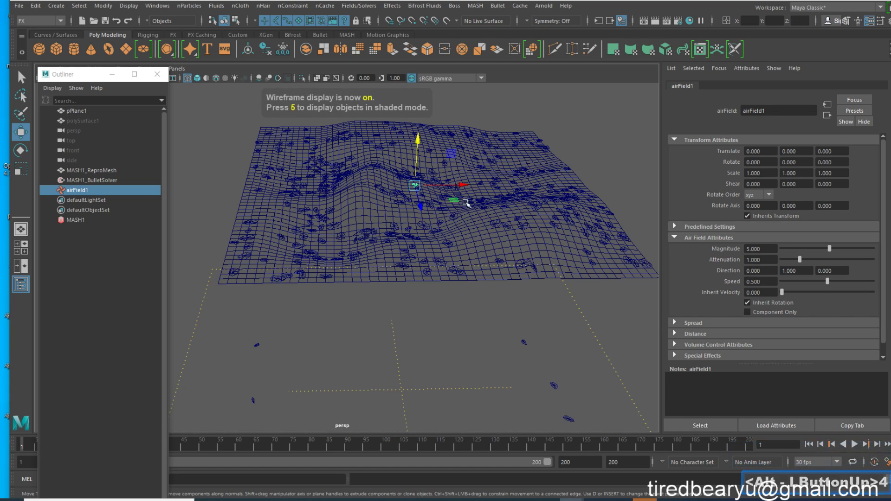
key("5")
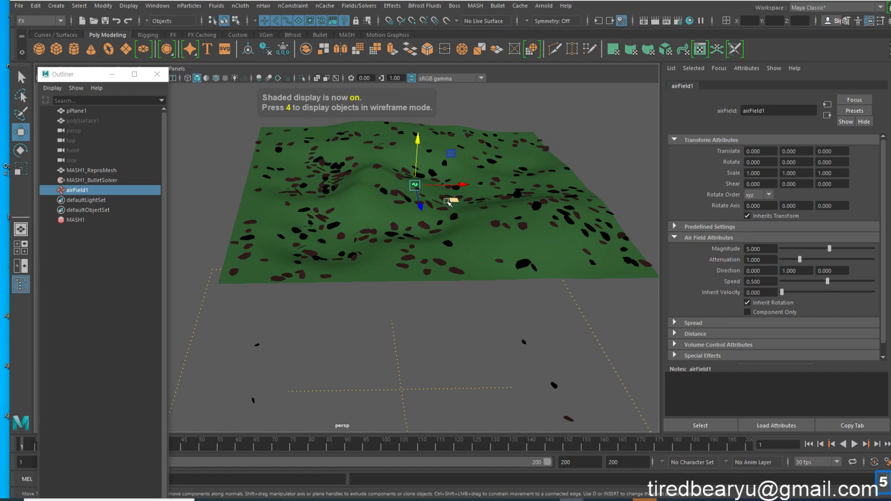
left_click(808, 444)
left_click(854, 445)
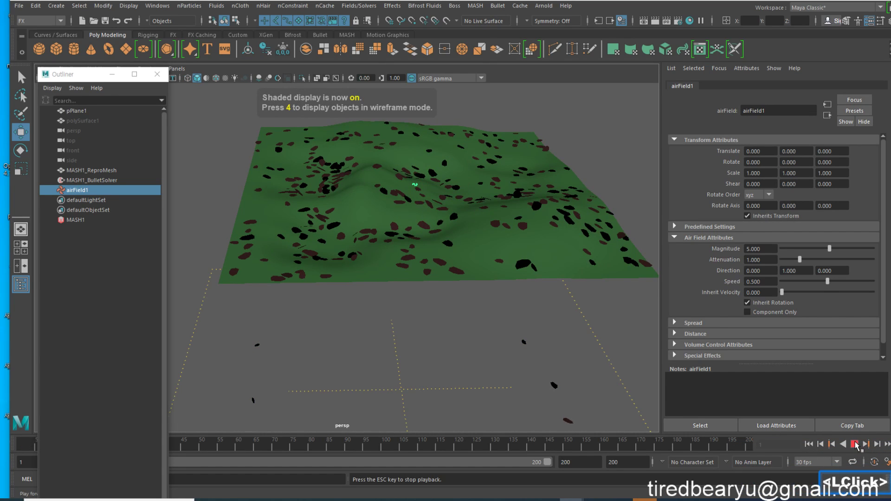
left_click(854, 444)
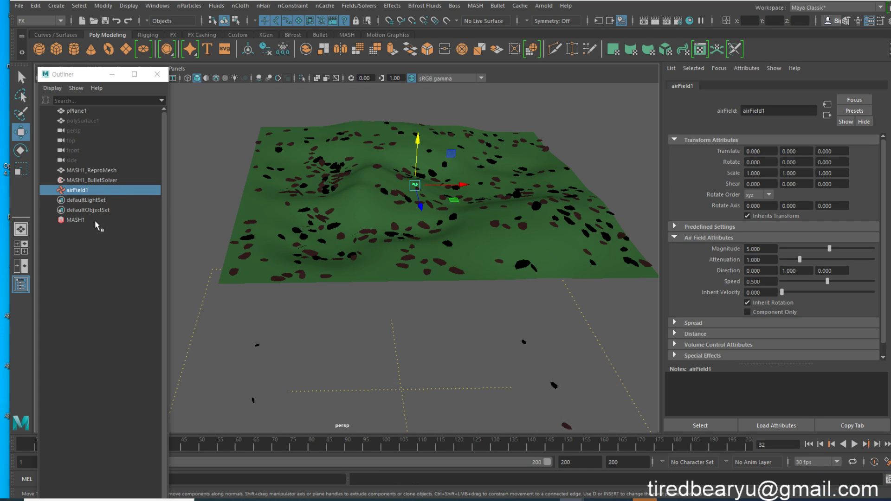
Step: Connect airField1 to the Fields list of MASH1_BulletSolver
left_click(107, 181)
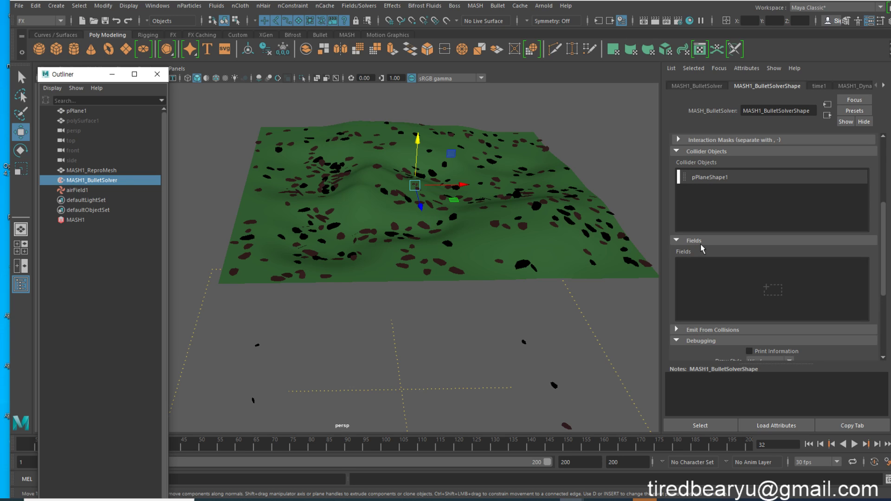
middle_click_drag(81, 190, 328, 225)
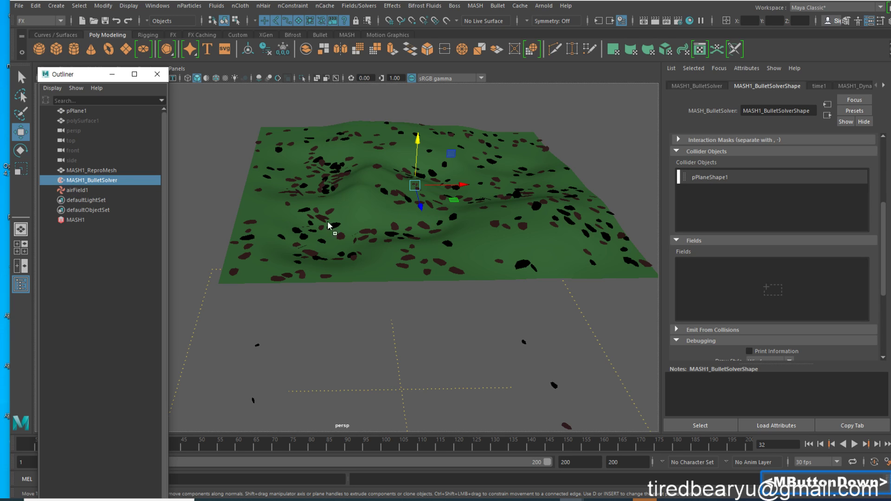
middle_click_drag(699, 292, 709, 291)
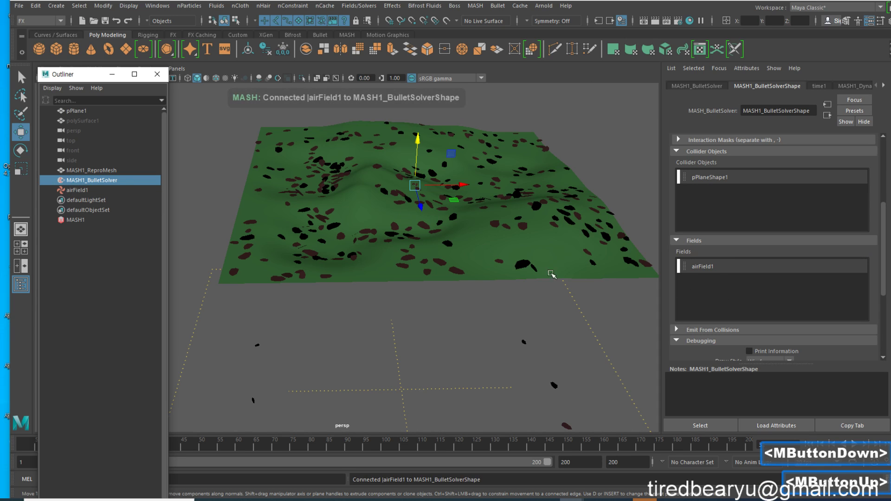
Step: Inspect airField1 in wireframe, restore shaded display and replay from frame 1 to test the leaves with the connected field
left_click_drag(550, 273, 432, 259, "alt")
key("4")
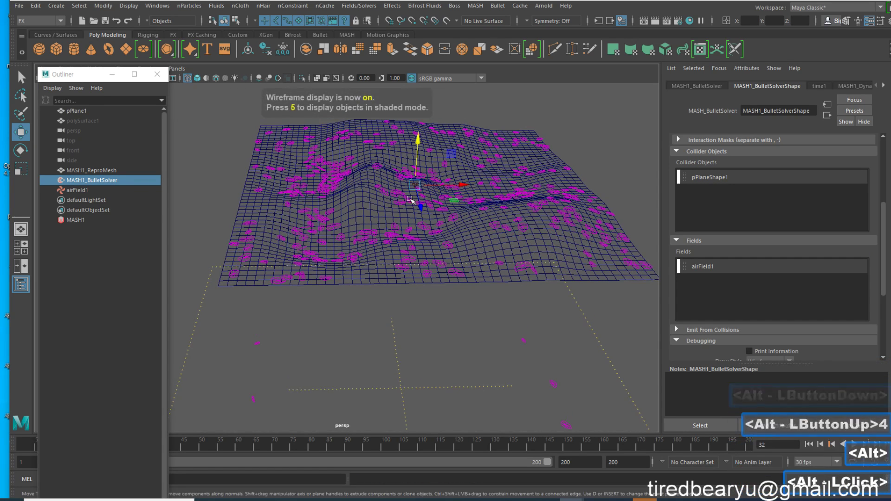
left_click(80, 192)
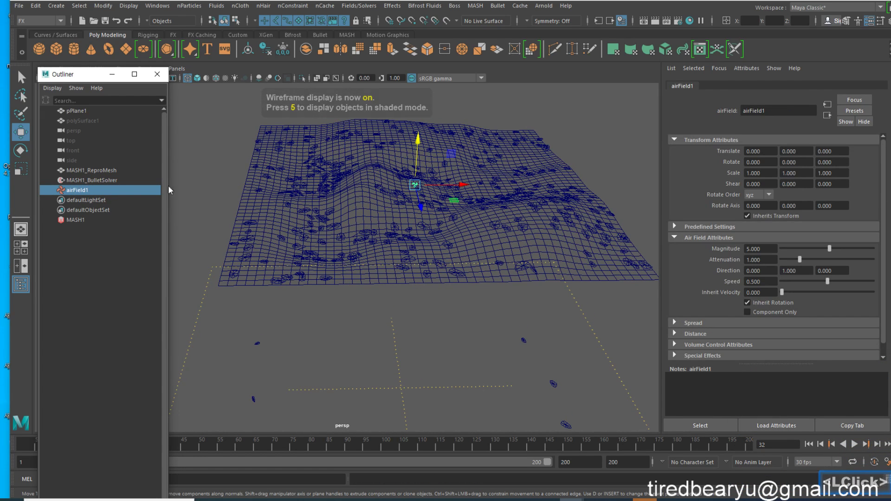
key("5")
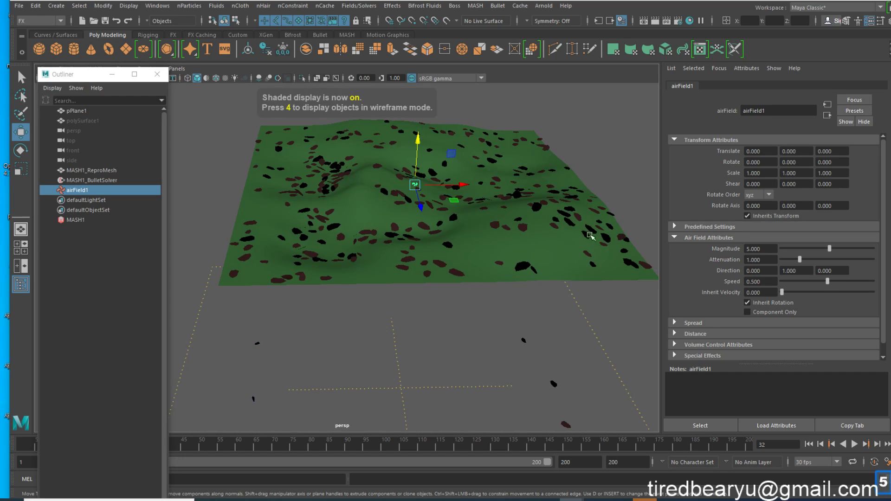
double_click(809, 444)
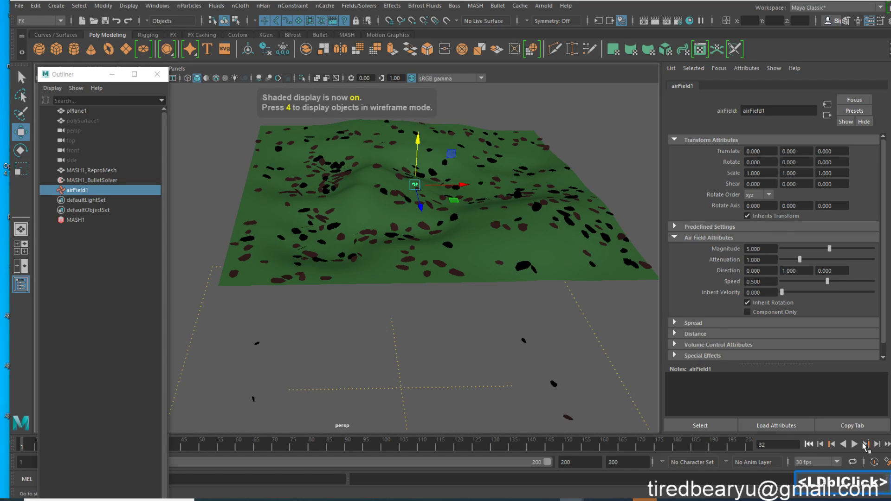
left_click(855, 444)
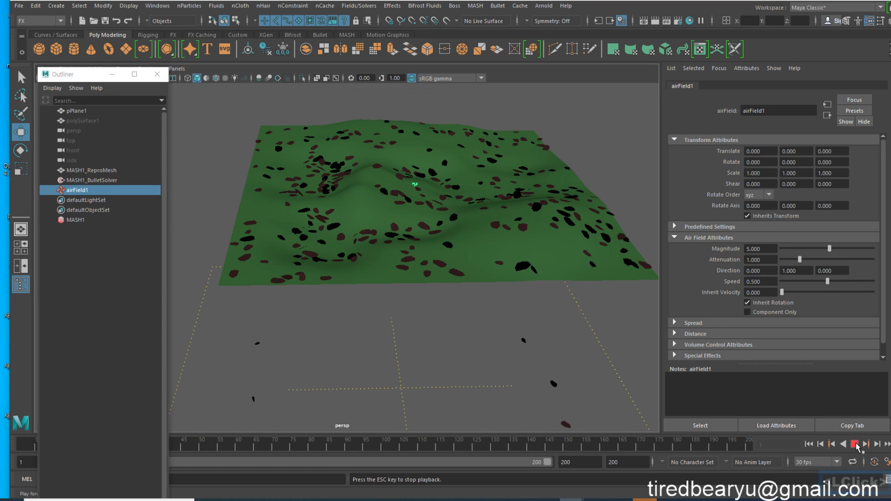
left_click(855, 445)
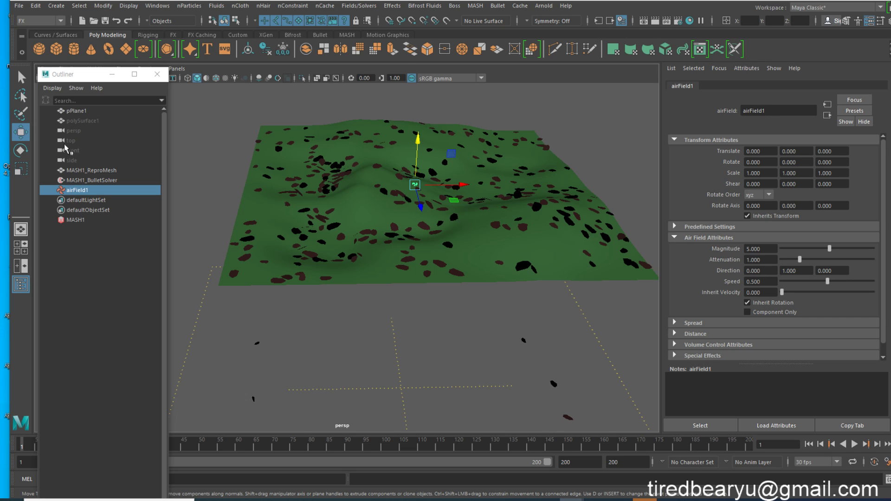
Step: Review the predefined settings of airField1 and set its Volume Shape to Sphere
left_click(92, 193)
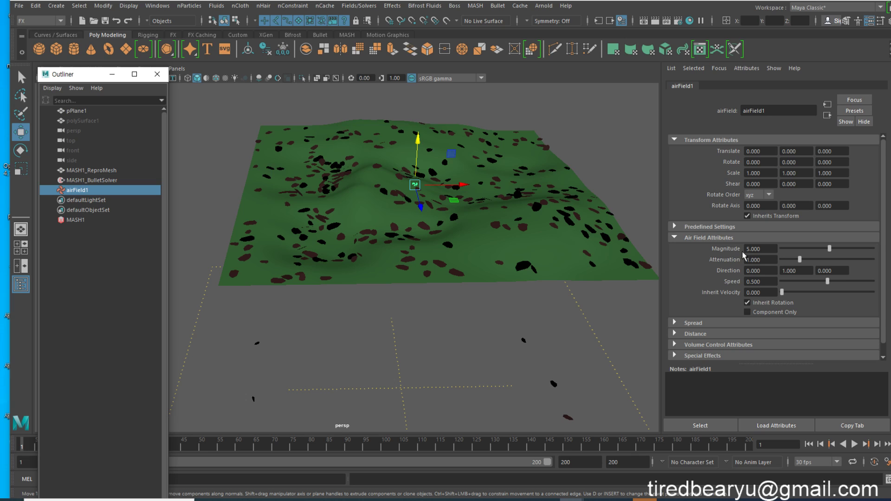
key("ctrl")
left_click(719, 225)
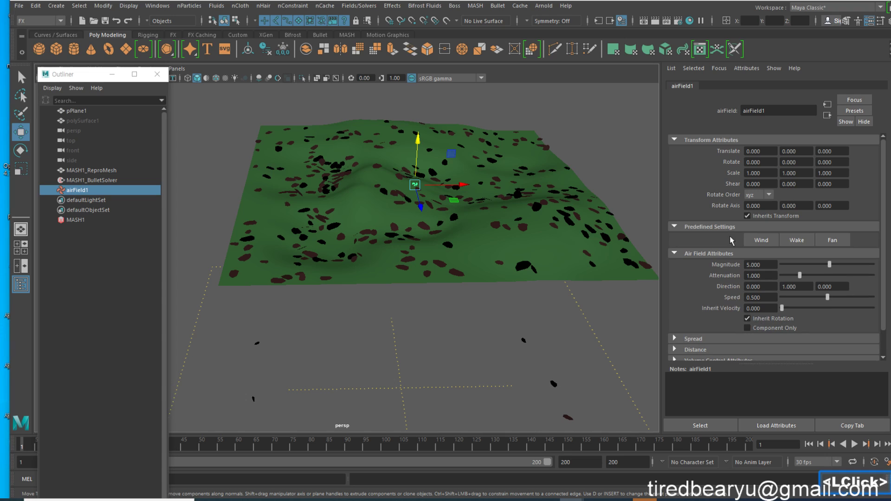
left_click(720, 227)
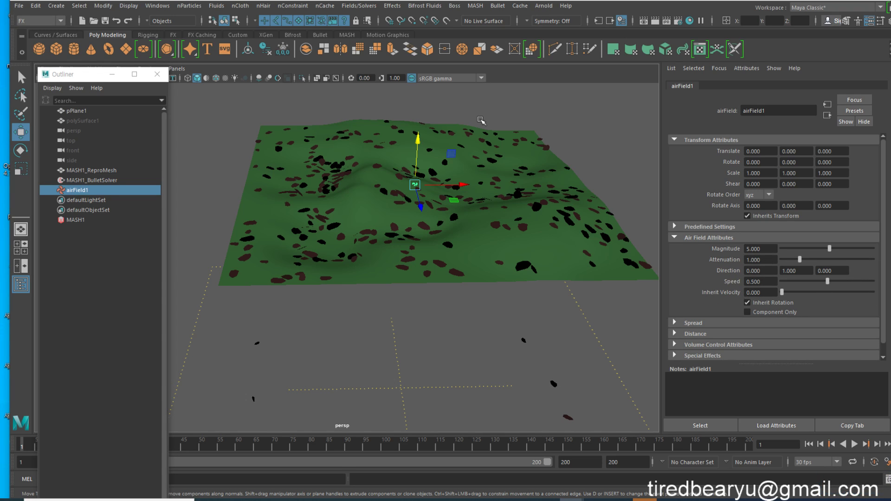
left_click(706, 344)
scroll(752, 252, "down", 3)
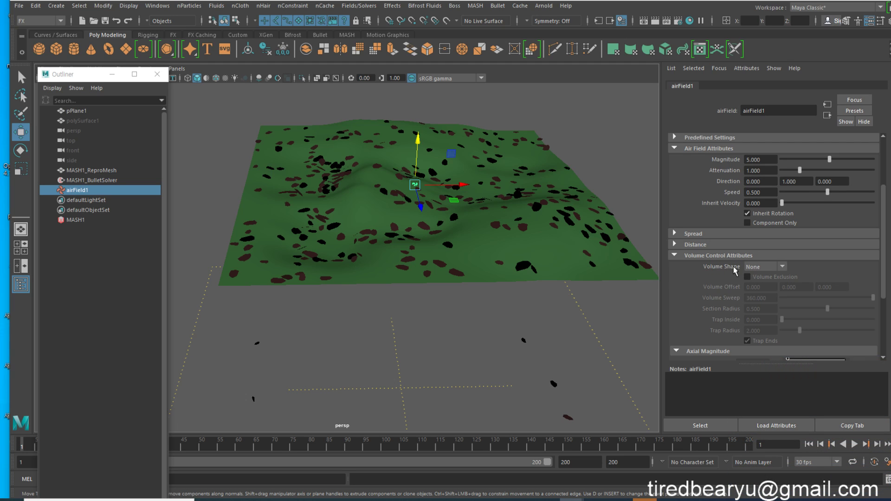
left_click(782, 268)
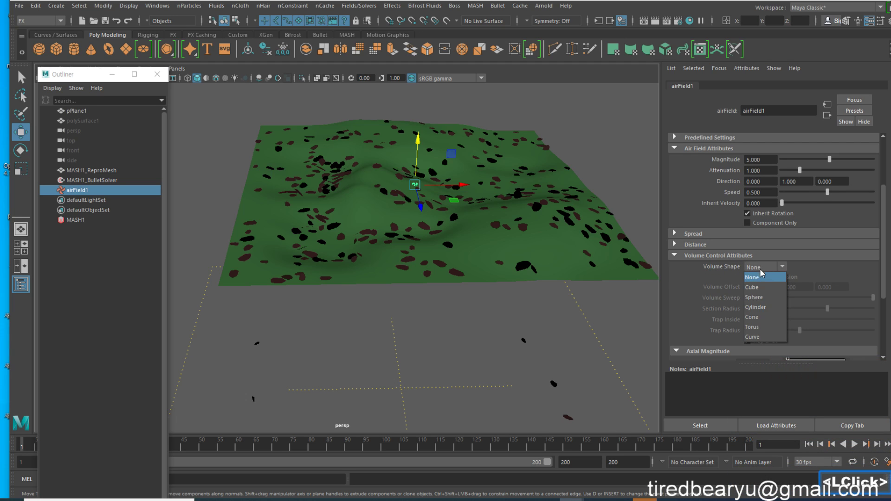
left_click(764, 297)
Step: Scale the spherical air field uniformly to about 6.85 so it covers the terrain's centre, and play the simulation
middle_click_drag(464, 204, 459, 201, "alt")
left_click_drag(459, 200, 459, 199, "alt")
key("r")
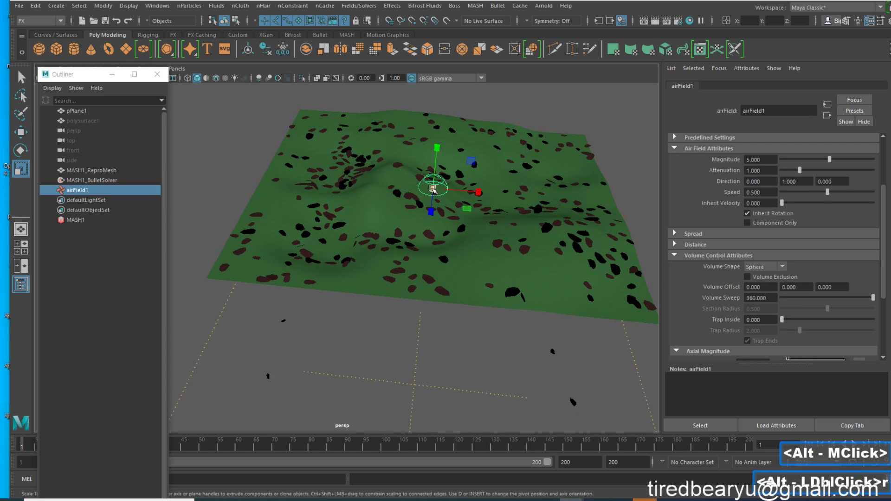
middle_click_drag(459, 199, 450, 160)
left_click_drag(451, 160, 437, 115, "alt")
key("w")
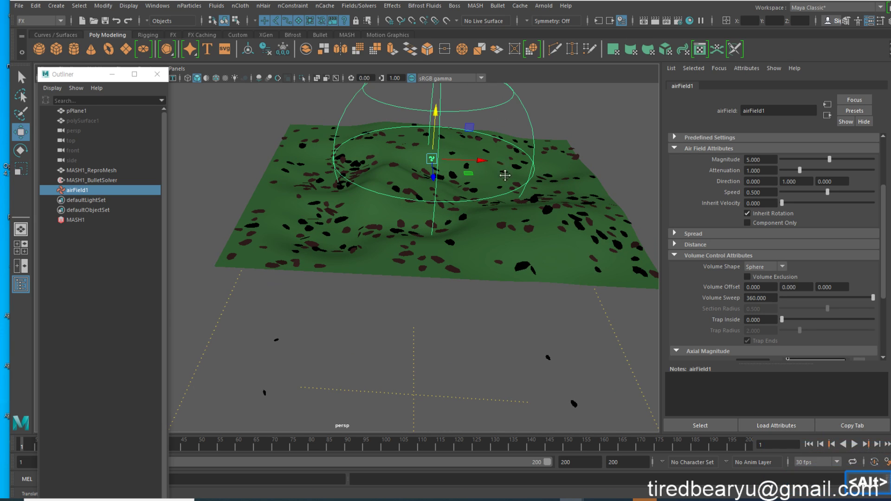
left_click_drag(448, 148, 419, 142, "alt")
left_click_drag(430, 139, 329, 187)
middle_click_drag(475, 175, 456, 197, "alt")
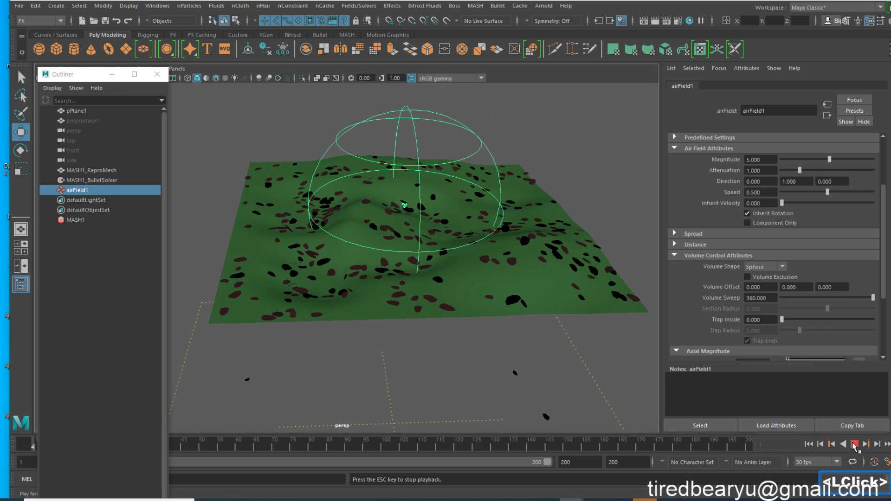
left_click(854, 444)
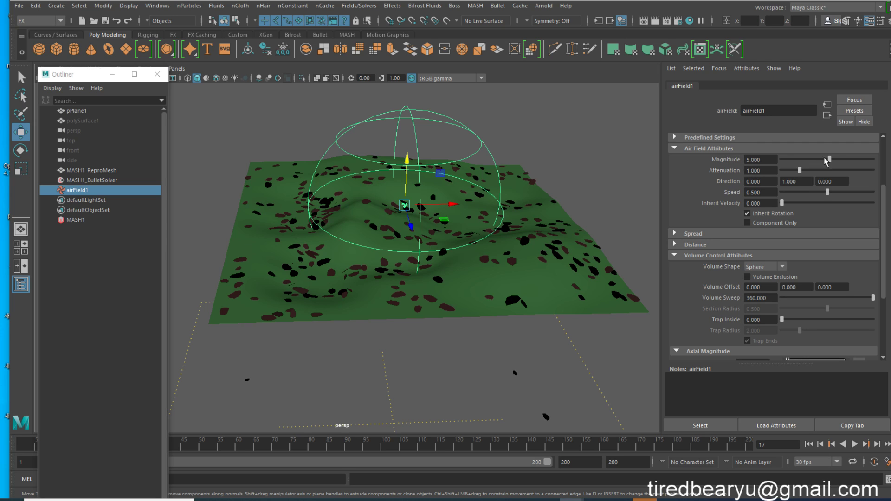
Step: Set airField1's Magnitude to 100 and replay the simulation from frame 1
left_click_drag(828, 159, 872, 159)
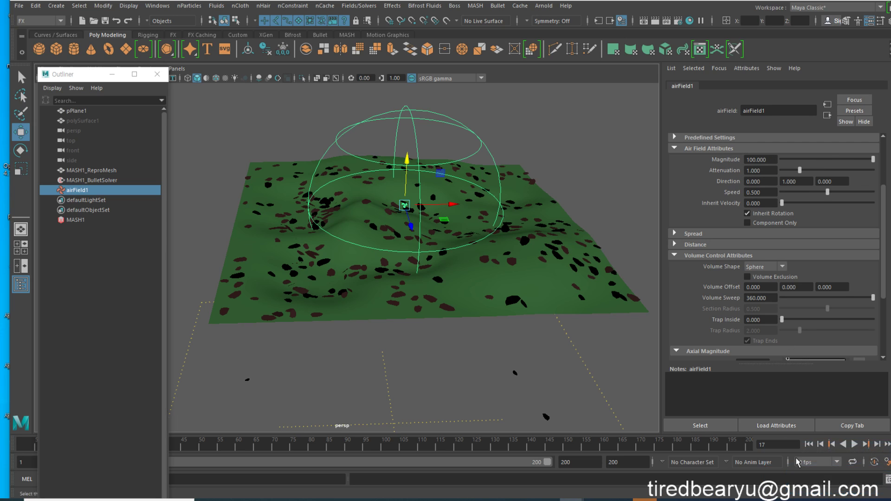
left_click(808, 445)
left_click(853, 445)
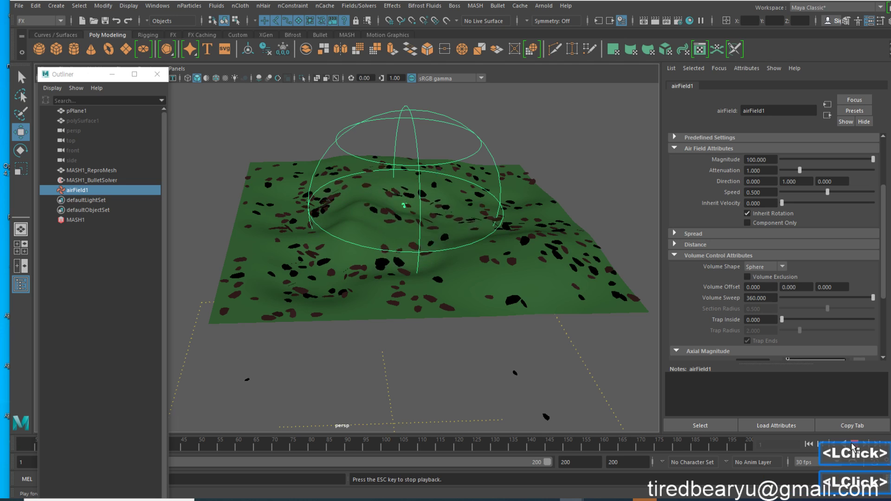
left_click(854, 445)
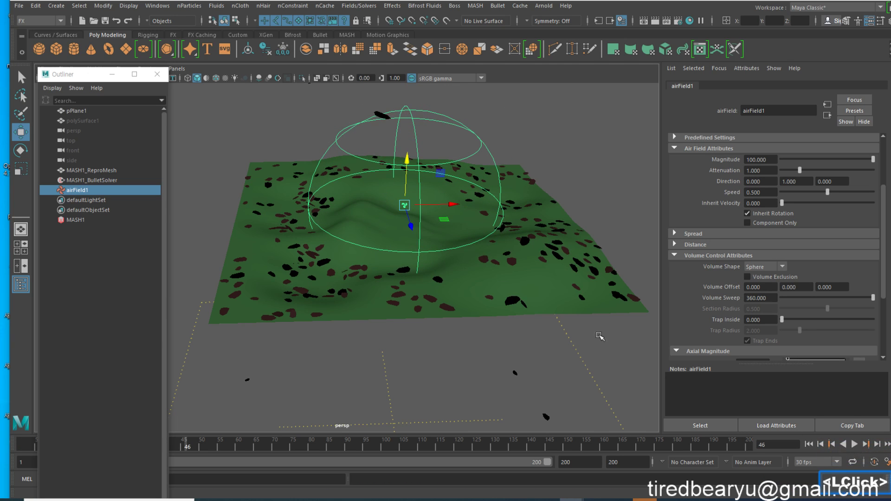
Step: Examine the leaves above the spherical field from lower side views, and replay from frame 1 before rewinding
right_click_drag(463, 278, 417, 260, "alt")
left_click_drag(417, 260, 422, 223, "alt")
middle_click_drag(422, 223, 426, 246, "alt")
left_click_drag(426, 245, 433, 198, "alt")
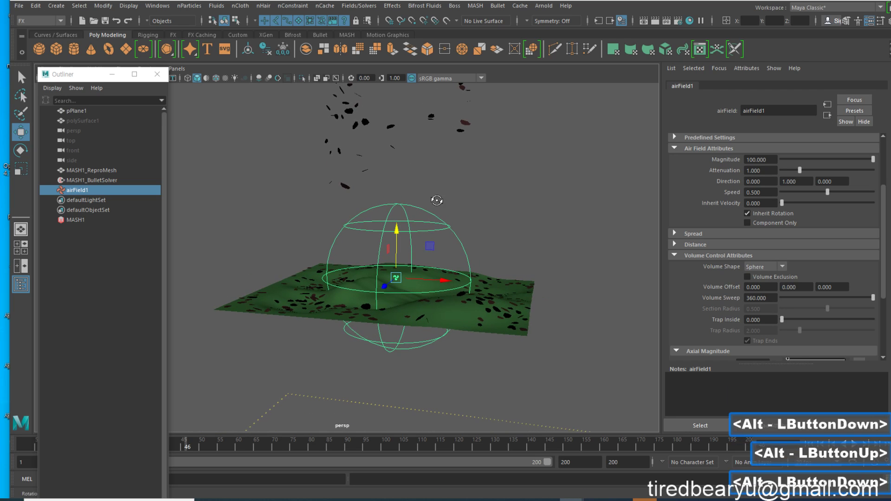
scroll(762, 312, "down", 2)
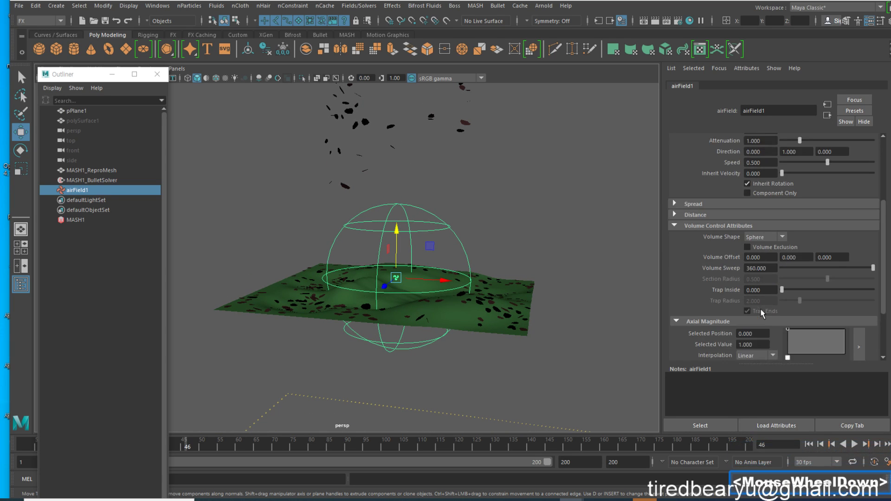
scroll(774, 278, "up", 4)
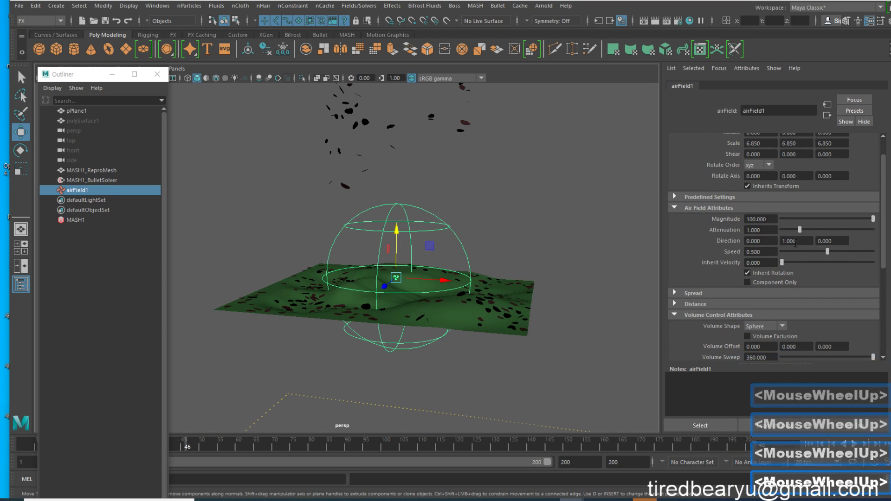
left_click_drag(455, 232, 462, 233, "alt")
middle_click(483, 201, "alt")
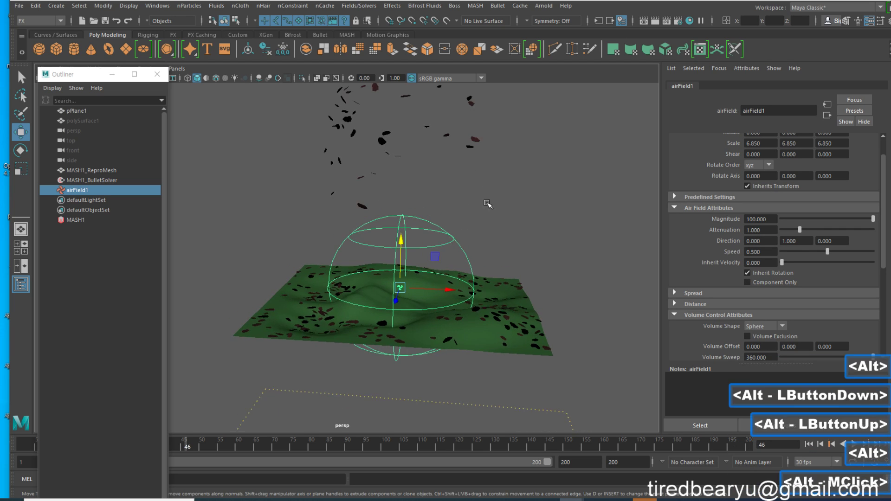
left_click_drag(483, 201, 401, 274, "alt")
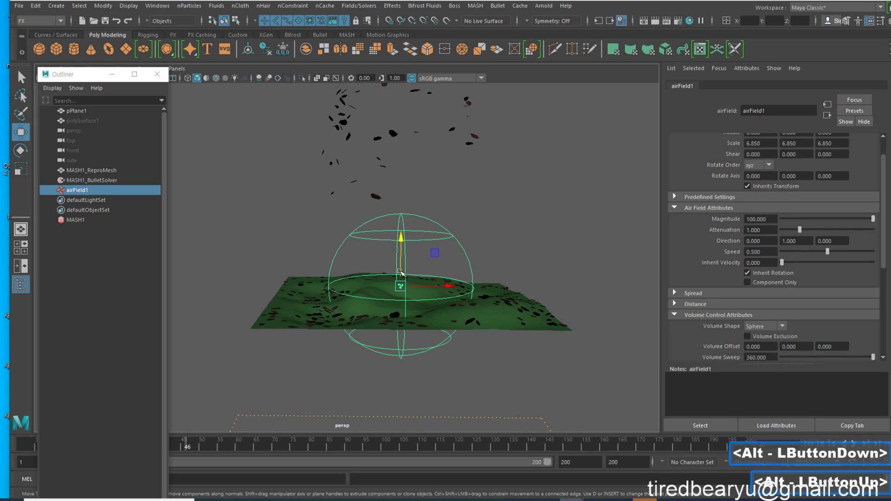
mouse_move(505, 283)
left_mouse_down("alt")
mouse_move(509, 292)
mouse_move(497, 285)
left_mouse_up("alt")
right_click(498, 286, "alt")
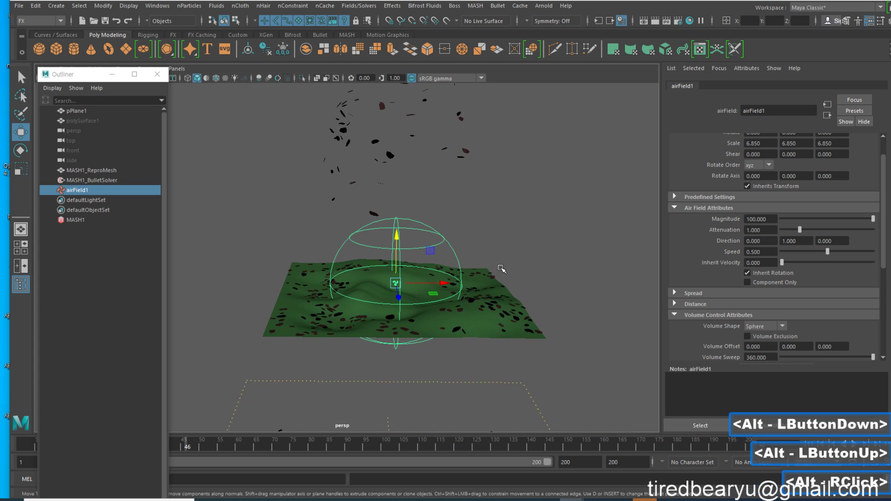
left_click(807, 444)
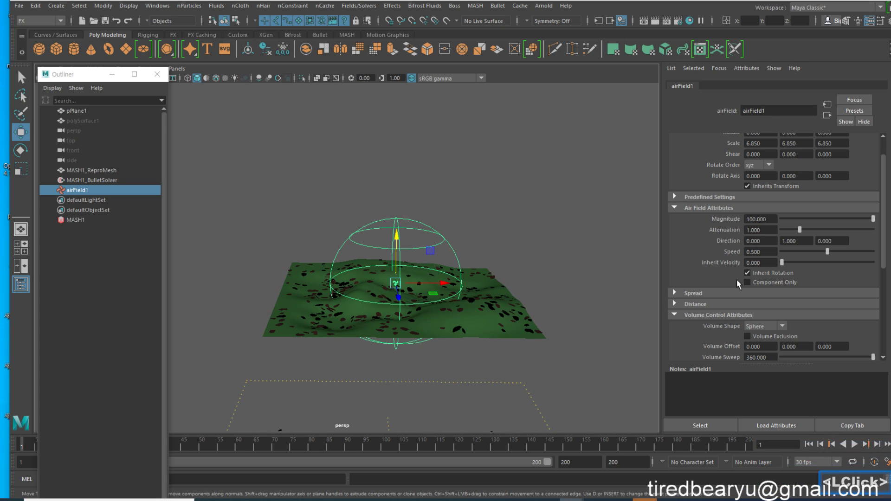
left_click(853, 444)
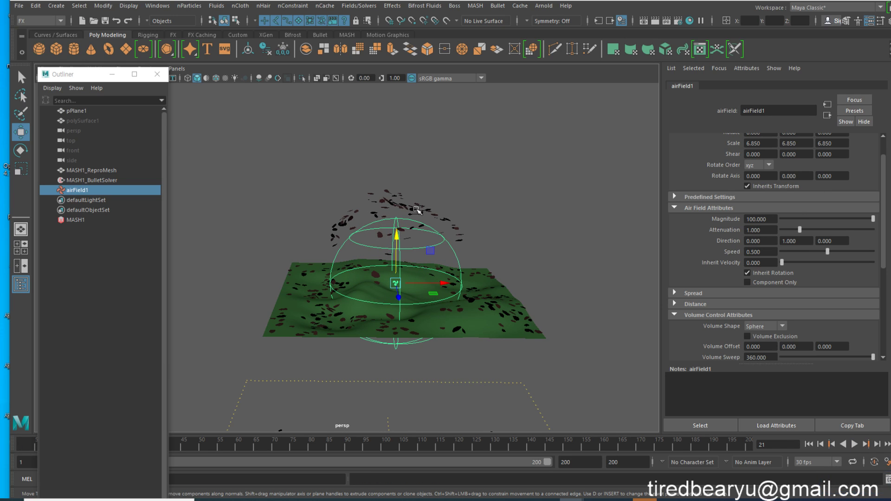
left_click(807, 445)
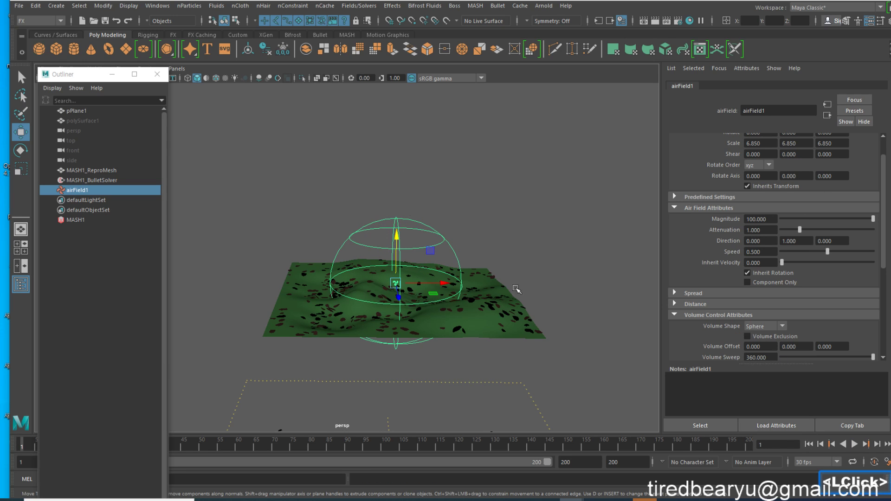
Step: Change airField1's Volume Shape to Cone, undo the trial upward move and test playback
left_click(773, 328)
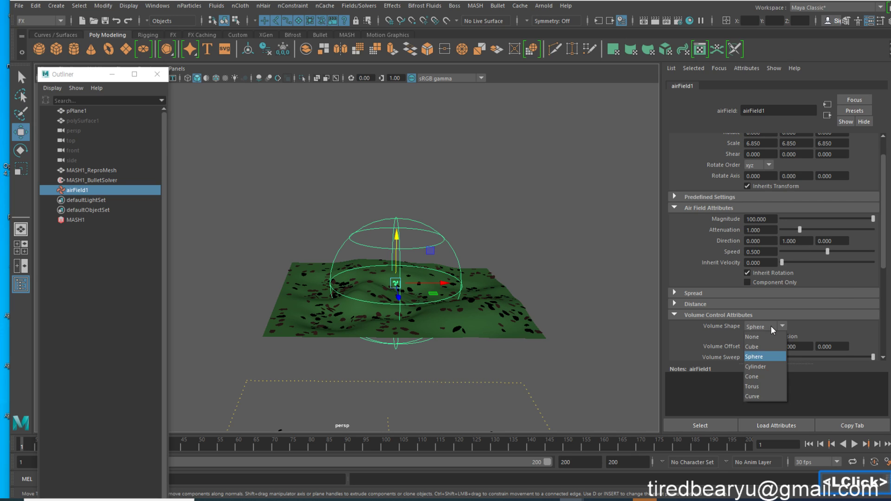
left_click(760, 380)
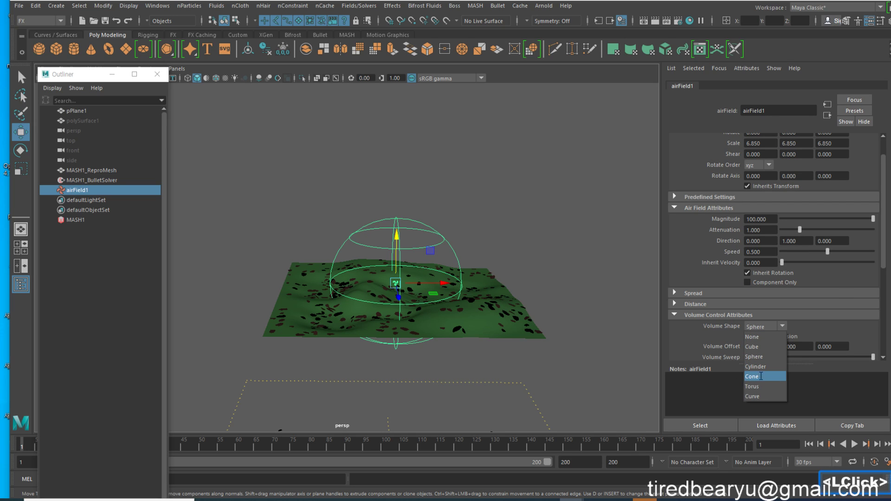
left_click_drag(398, 236, 398, 170)
key("ctrl+z")
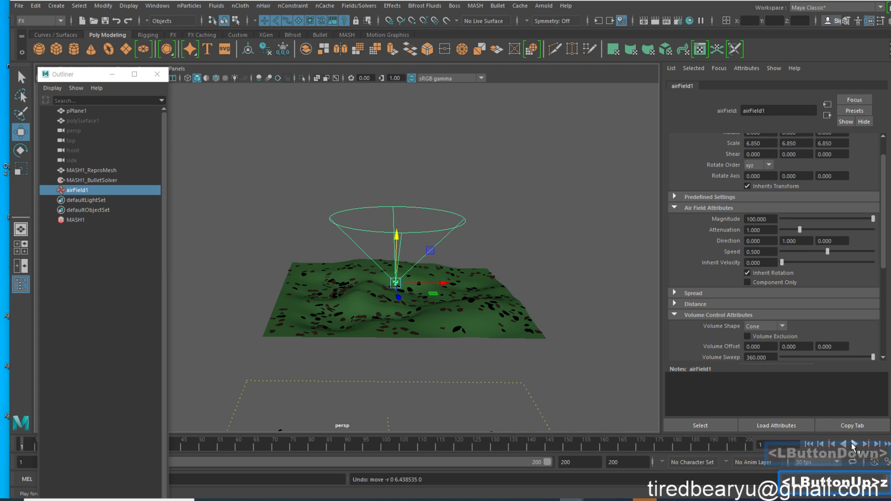
left_click(853, 444)
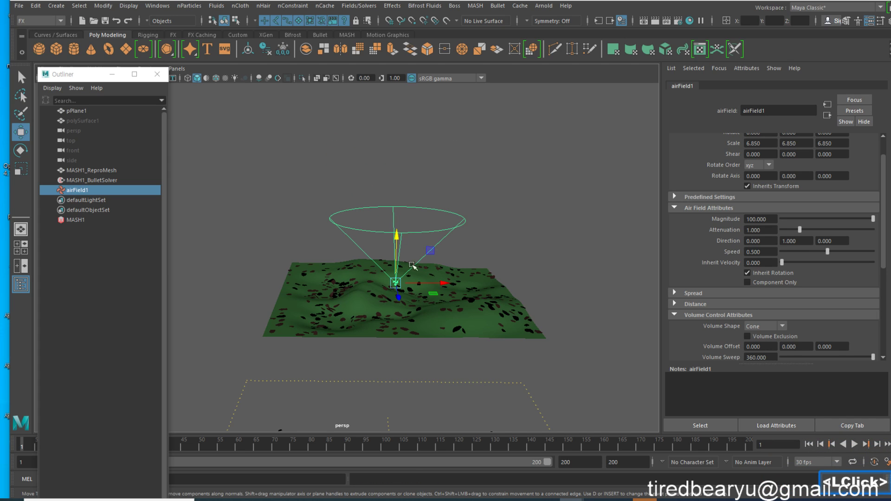
Step: Rotate the cone field to point along X across the terrain from just beyond its left edge, and play the simulation
key("e")
left_click_drag(403, 238, 356, 279)
key("w")
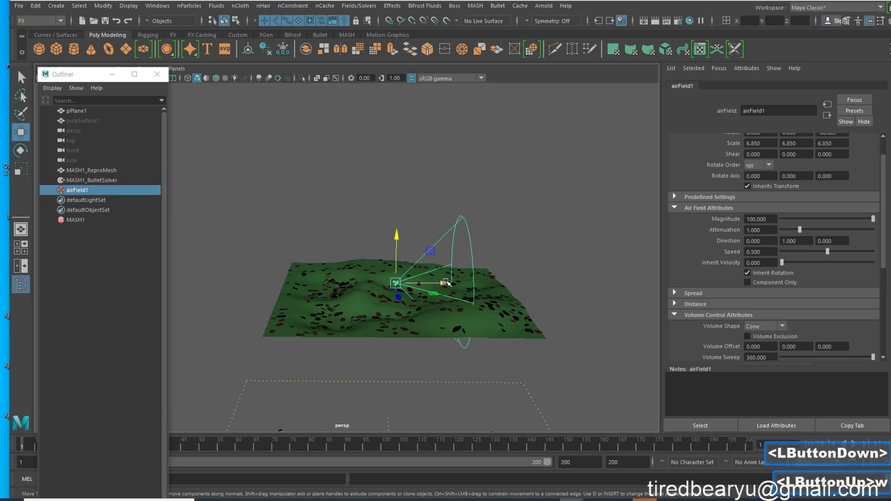
left_click_drag(447, 282, 284, 281)
left_click_drag(409, 232, 428, 268, "alt")
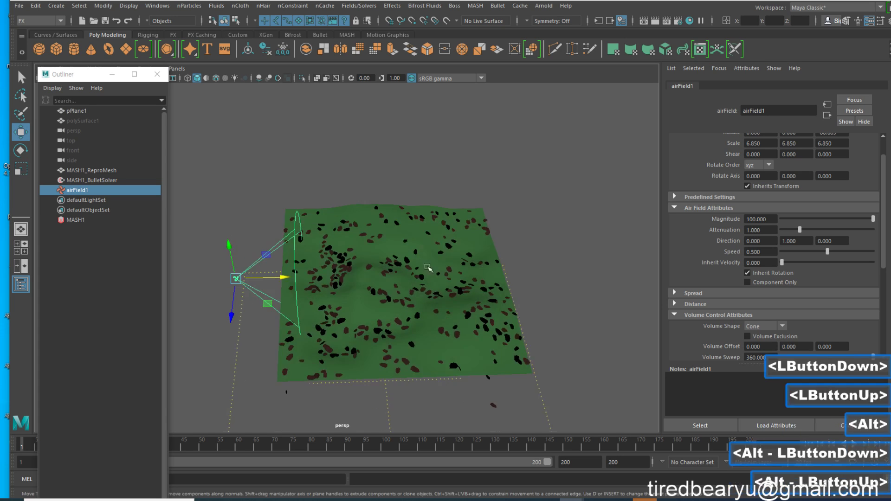
middle_click_drag(427, 268, 462, 243, "alt")
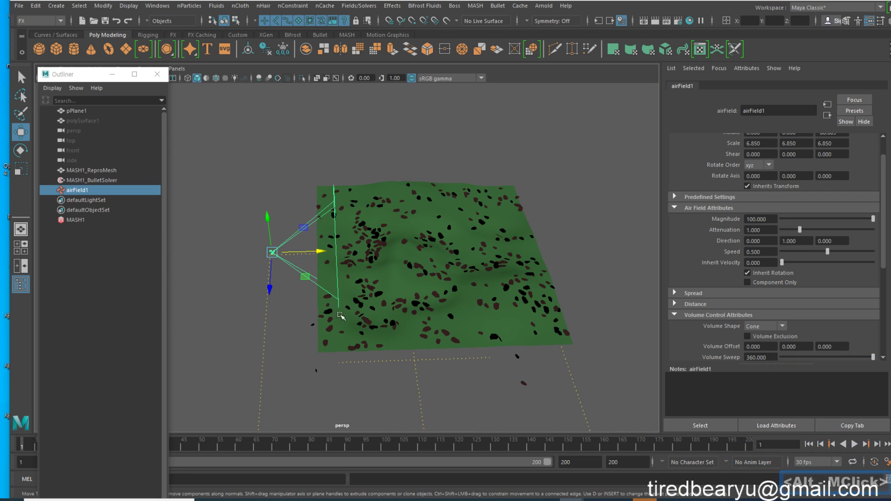
left_click(854, 445)
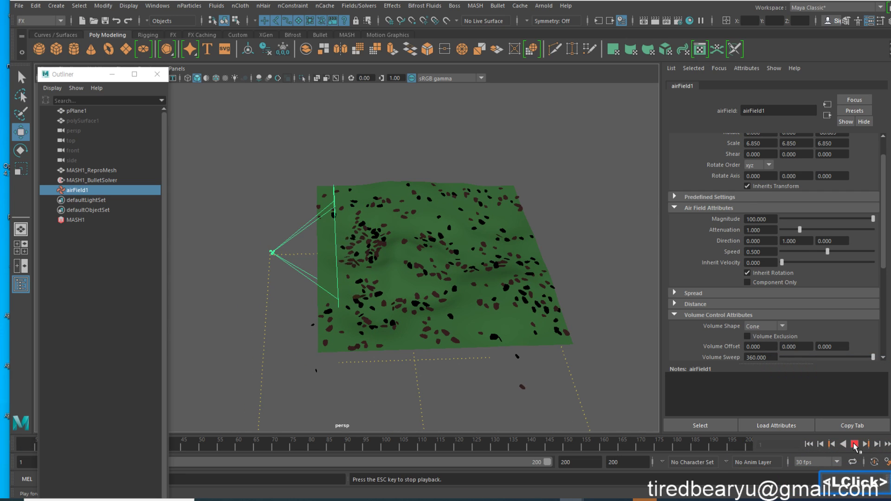
left_click(853, 444)
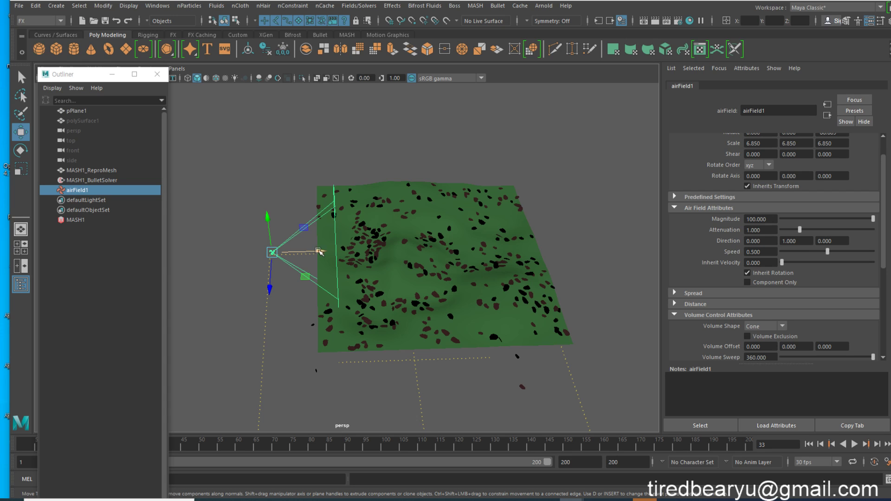
Step: Scale the cone field uniformly to about 13.513 and replay the simulation from frame 1
key("r")
left_click_drag(272, 251, 433, 274)
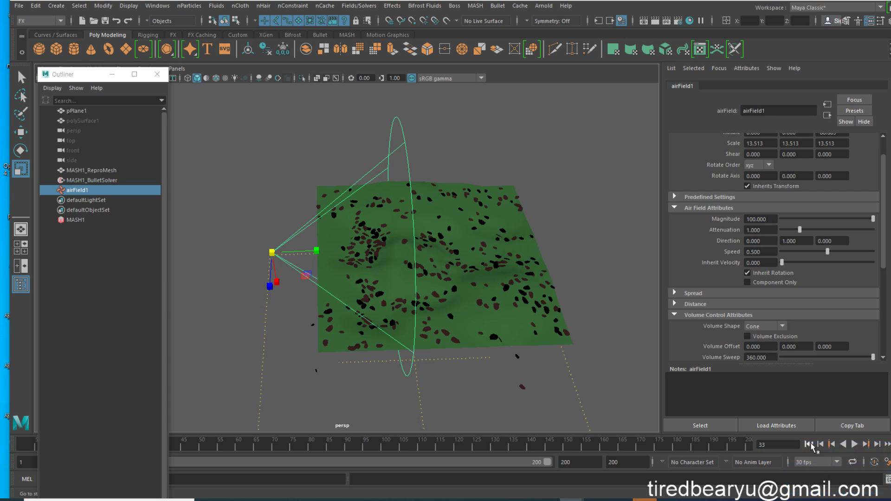
double_click(838, 445)
left_click(854, 444)
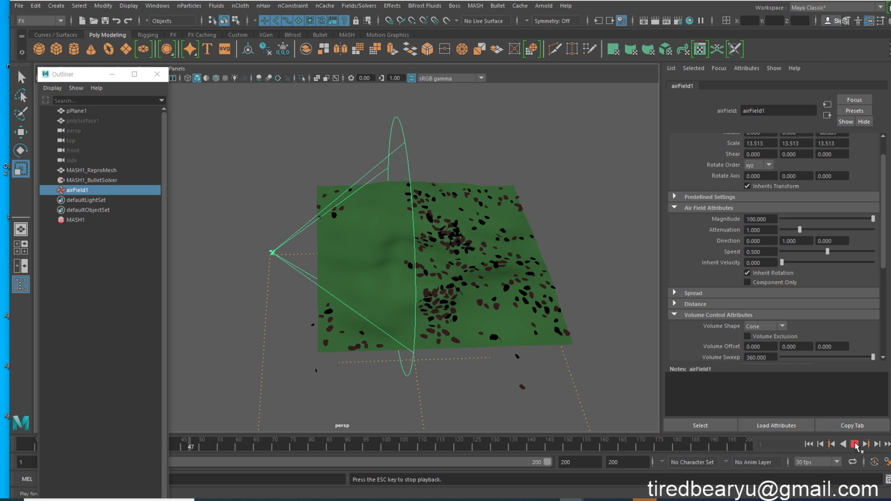
left_click(854, 444)
Step: Stretch the cone field across the terrain to a Y scale of about 27.876 and replay the simulation, checking the leaves from the side
left_click_drag(320, 260, 369, 278, "alt")
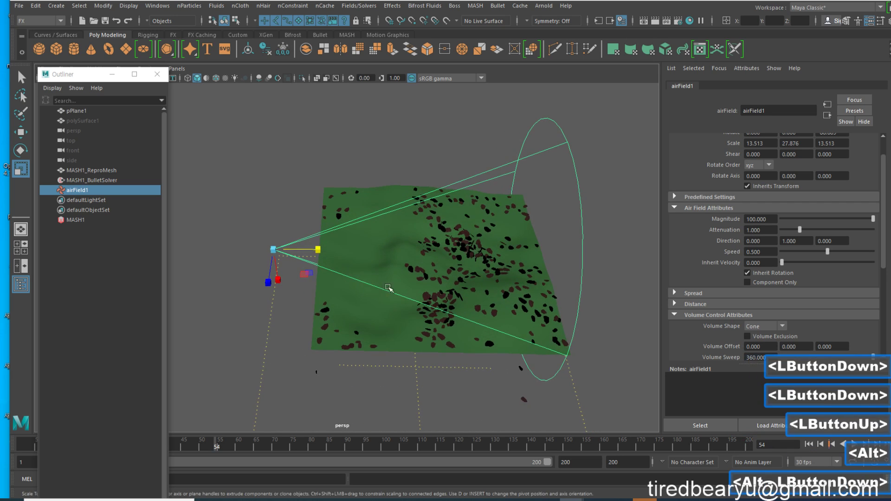
key("q")
double_click(844, 445)
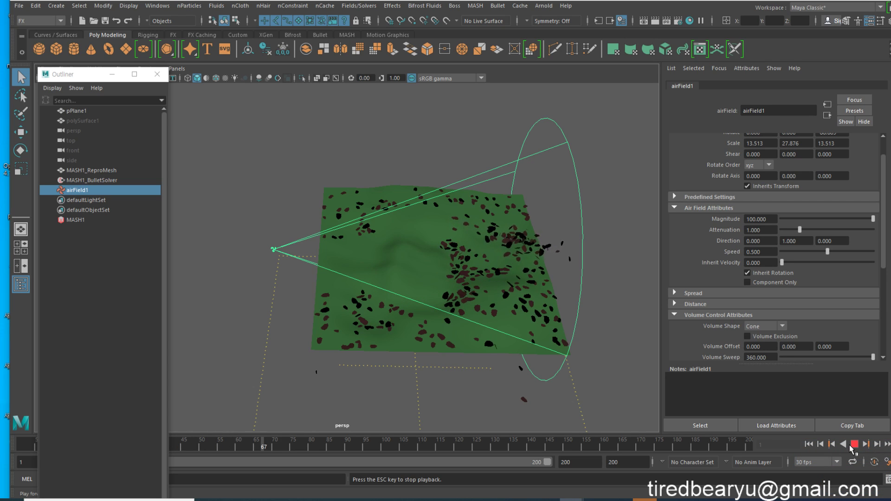
left_click(853, 444)
left_click_drag(371, 278, 363, 250, "alt")
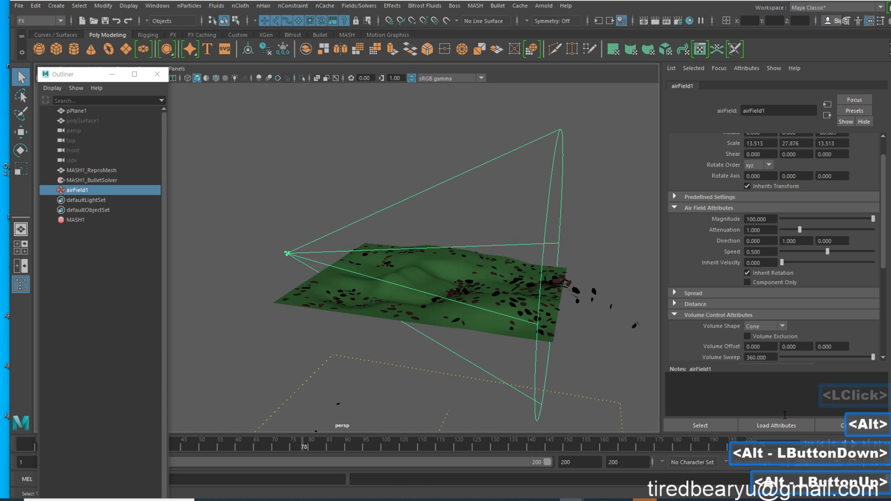
Step: Tilt the cone field slightly upward, lower its tip to the terrain's level and replay the simulation from frame 1
double_click(824, 441)
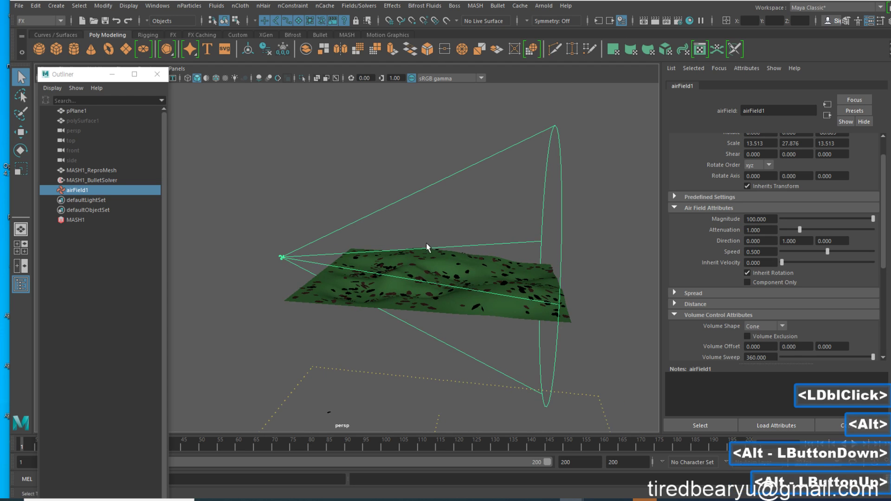
key("e")
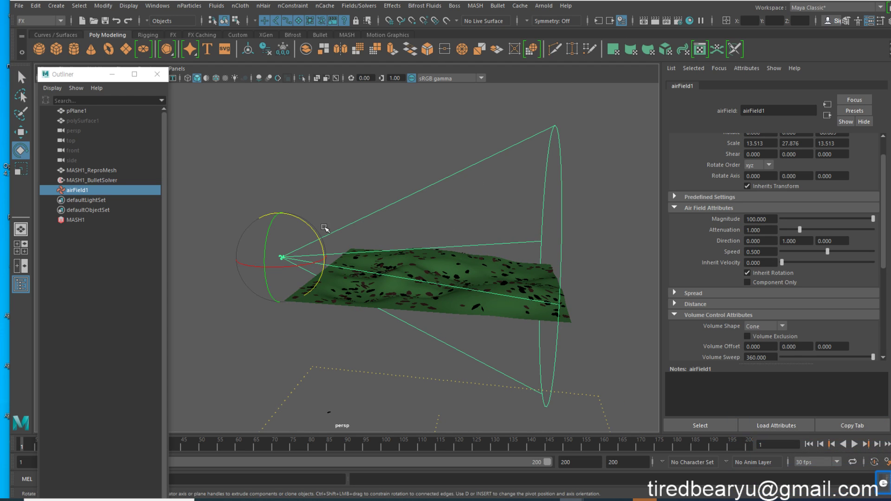
left_click_drag(314, 227, 282, 240)
key("w")
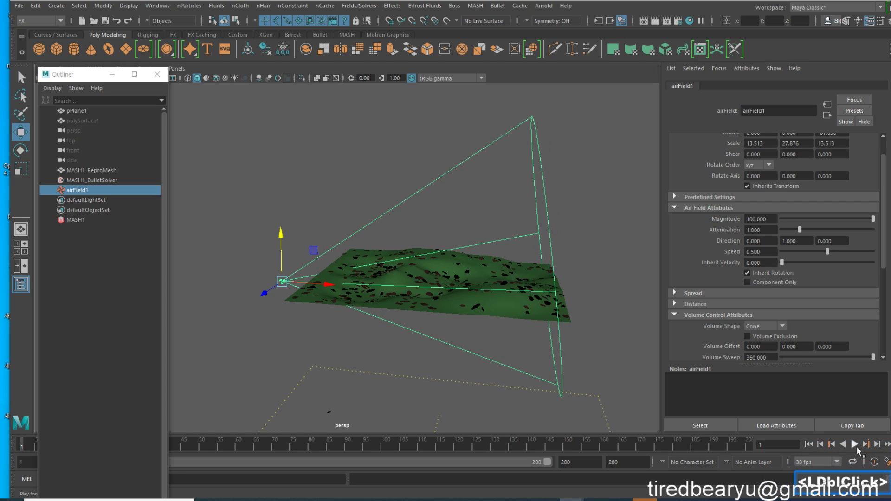
left_click(855, 444)
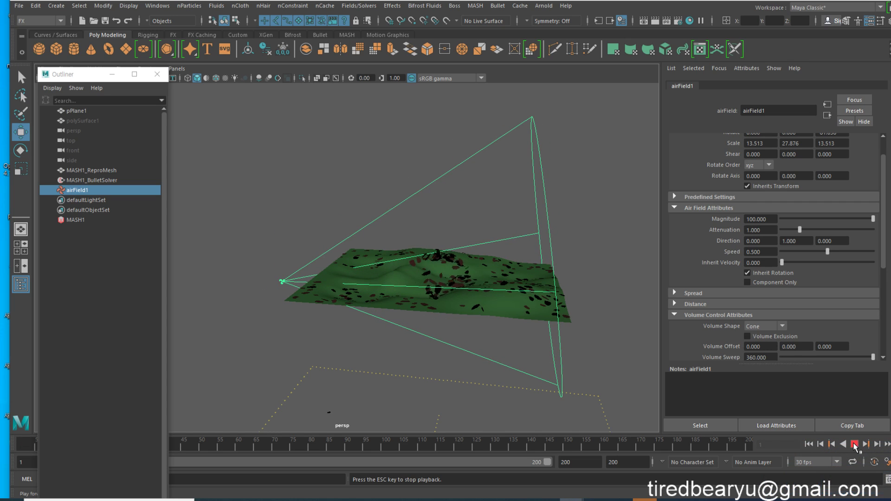
left_click(854, 444)
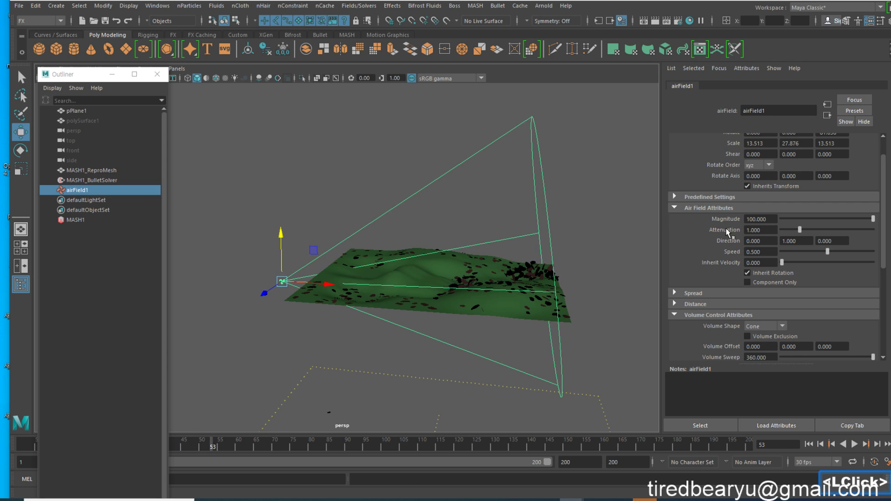
Step: Set airField1's Attenuation to 0 and replay the simulation from frame 1 to check how the leaves blow
left_click(737, 222, "alt")
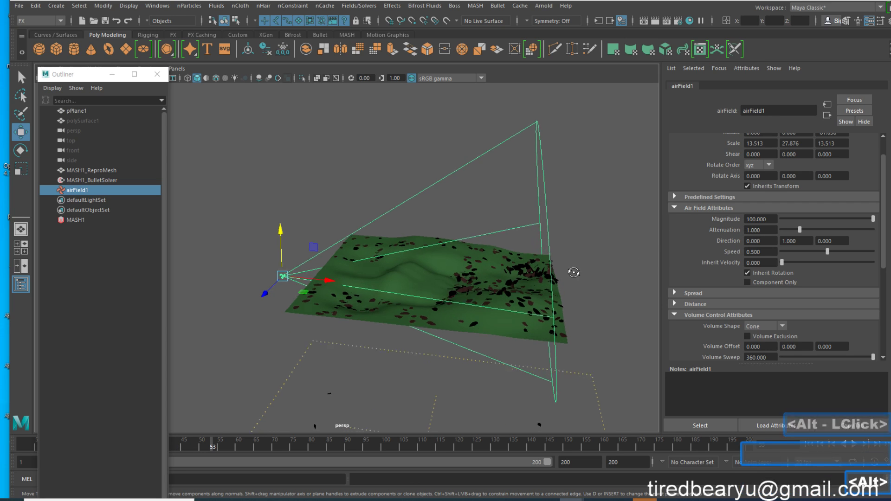
left_click_drag(575, 273, 344, 271, "alt")
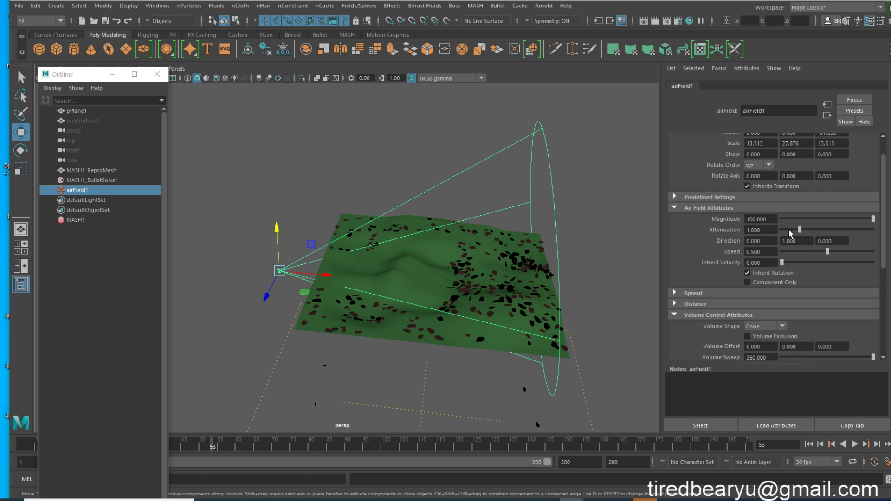
left_click_drag(791, 234, 780, 231)
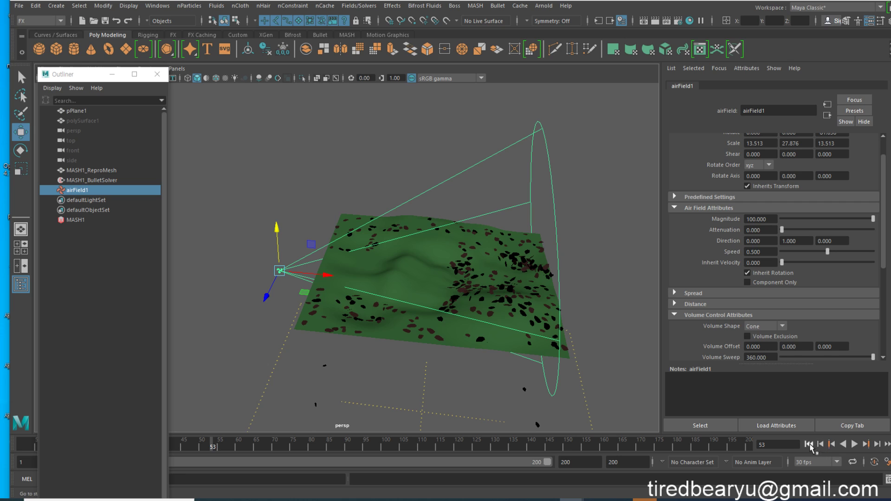
double_click(809, 446)
left_click(854, 444)
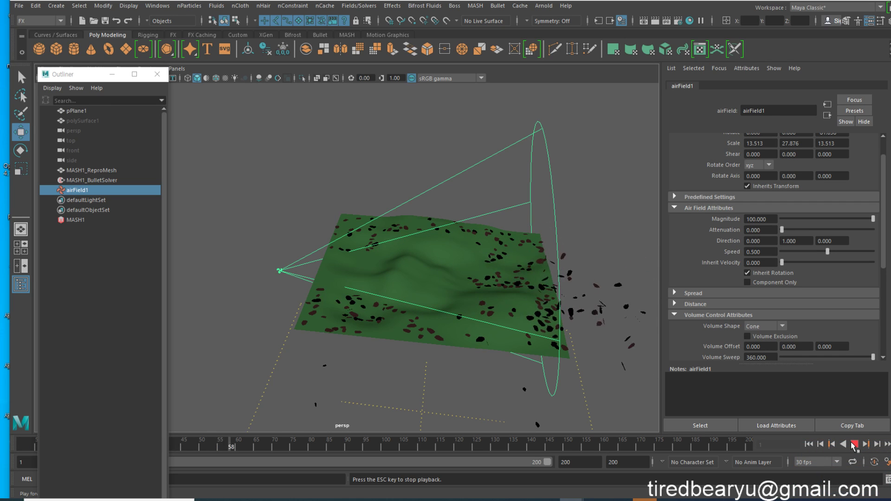
left_click(854, 444)
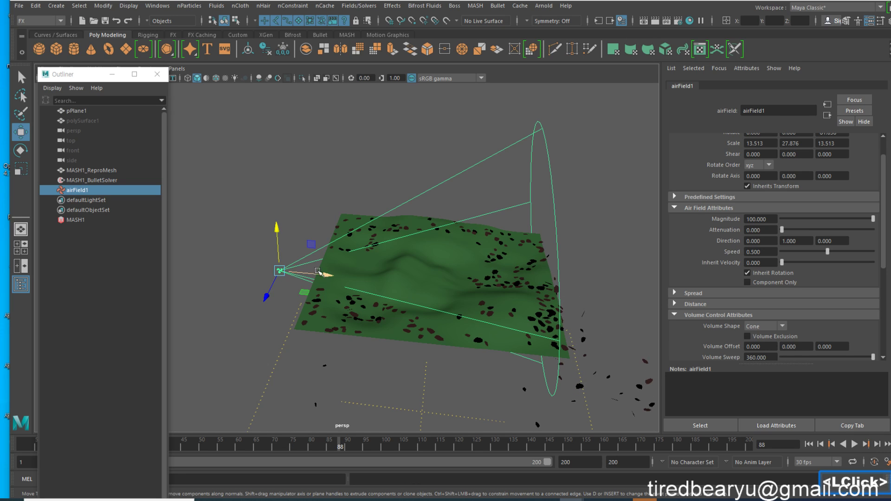
left_click(816, 444)
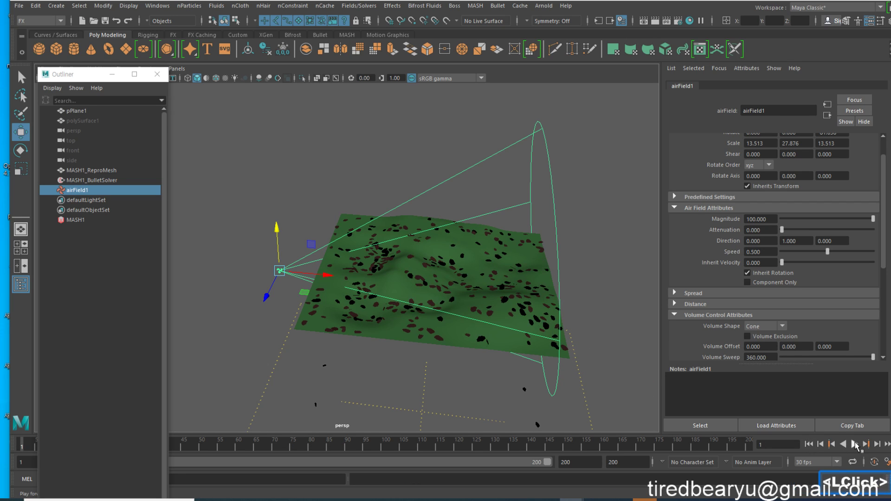
left_click(854, 444)
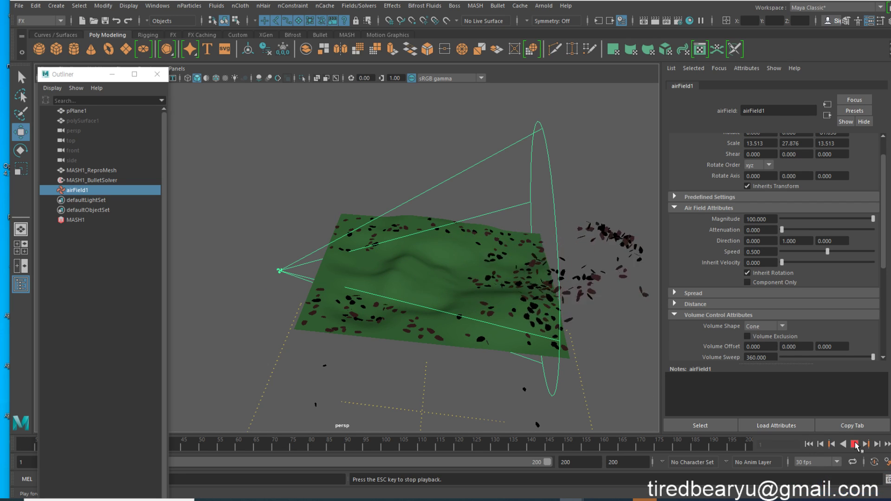
left_click(854, 444)
Step: Create a turbulence field at the origin with no objects selected
left_click_drag(603, 385, 487, 303, "alt")
left_click_drag(577, 313, 592, 326, "alt")
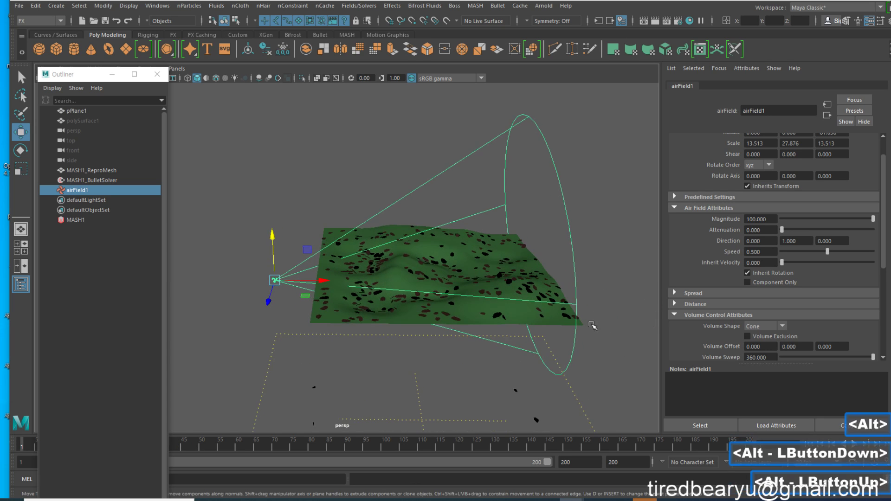
left_click(544, 291)
left_click(529, 304, "ctrl")
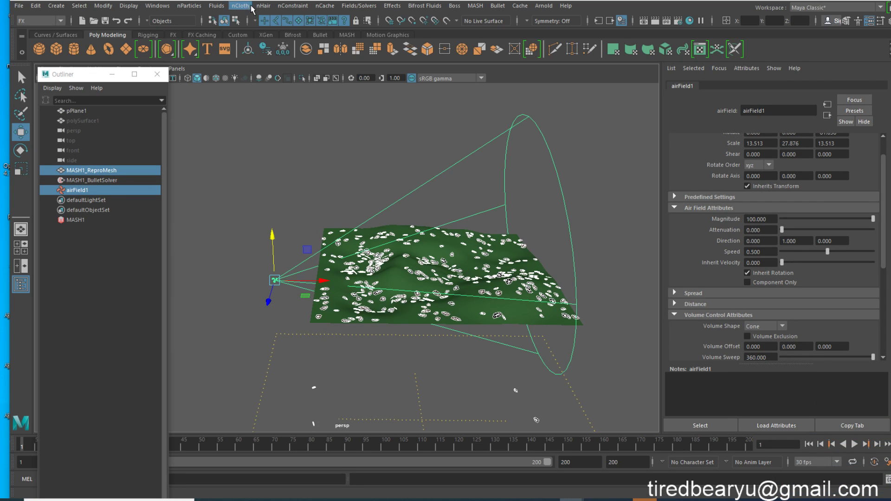
left_click(366, 7)
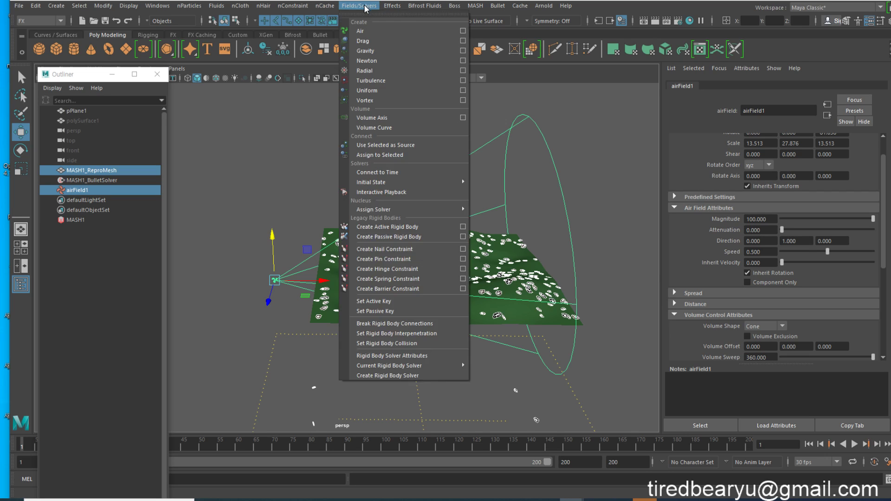
left_click(381, 82)
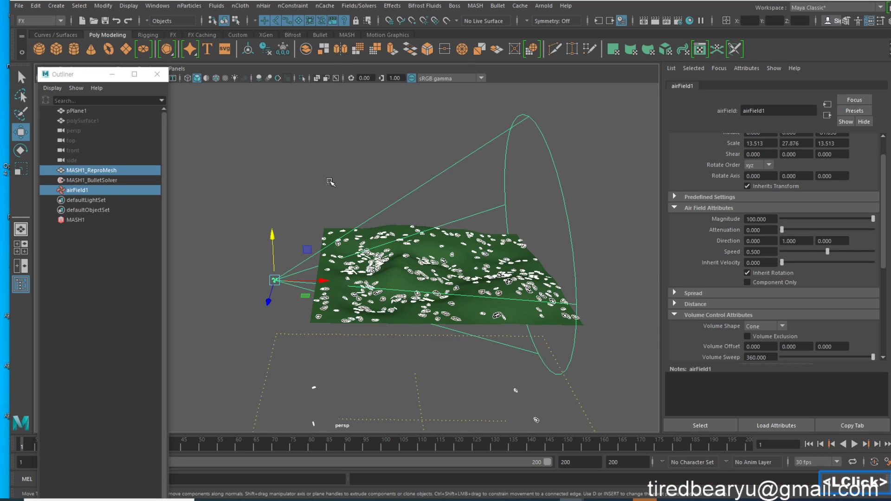
left_click(347, 215)
left_click(358, 5)
left_click(385, 80)
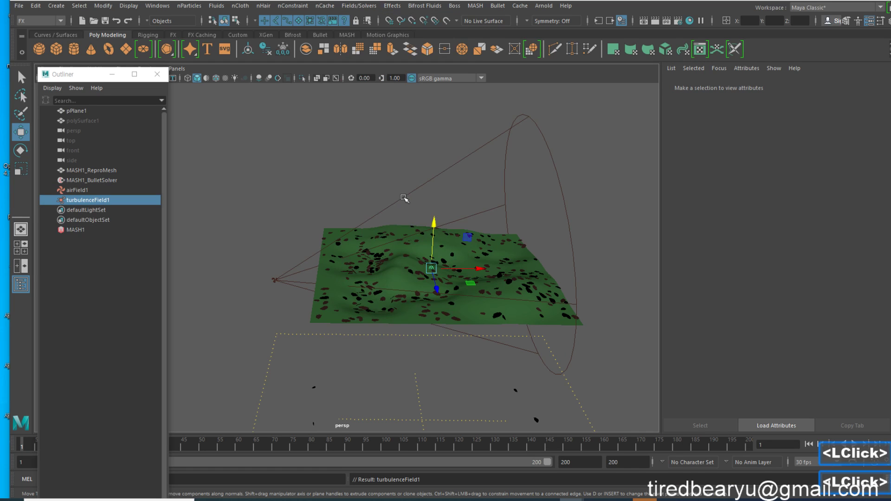
Step: Connect turbulenceField1 to the Fields of MASH1_BulletSolver alongside airField1
left_click(77, 230)
left_click(91, 180)
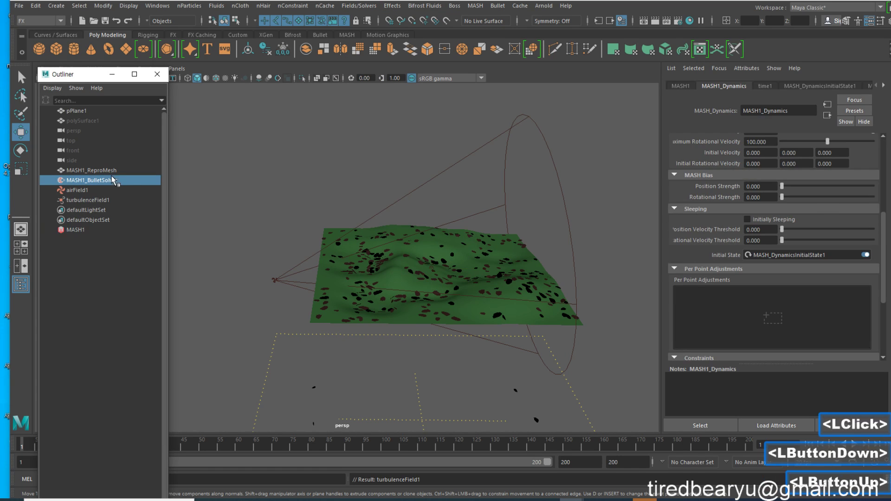
middle_click_drag(720, 303, 720, 302)
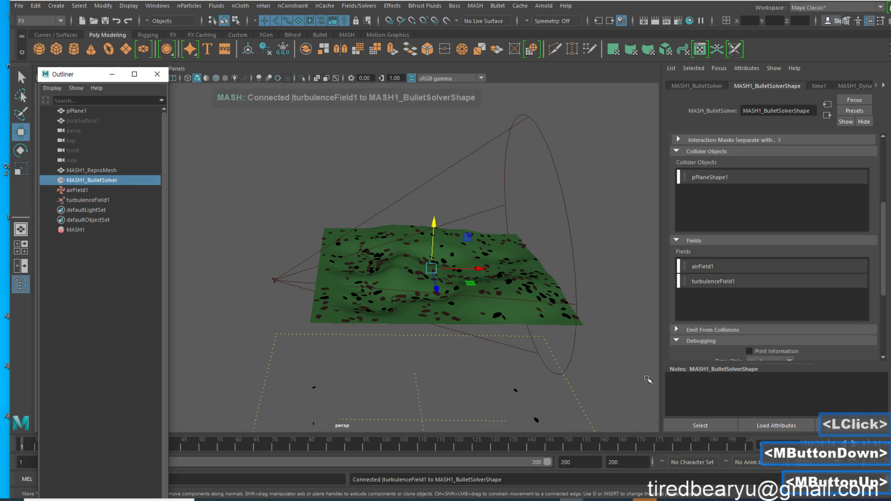
left_click_drag(437, 225, 438, 212)
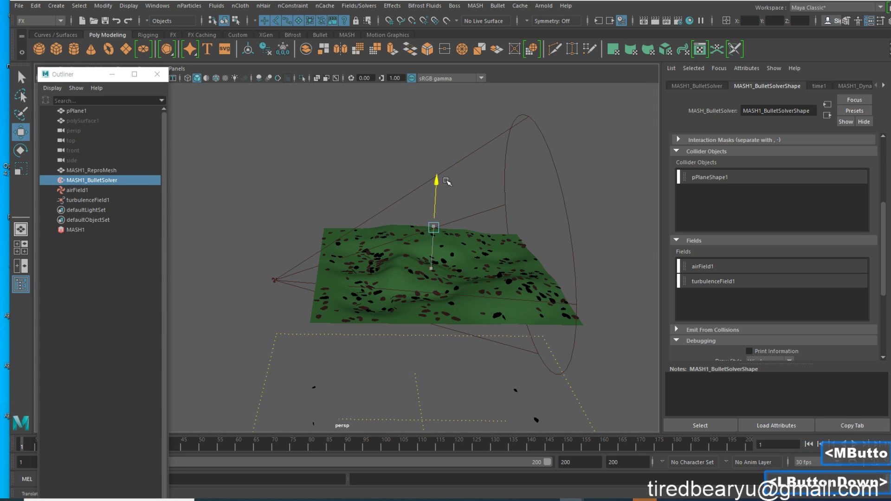
left_click_drag(447, 181, 446, 182)
key("ctrl+z")
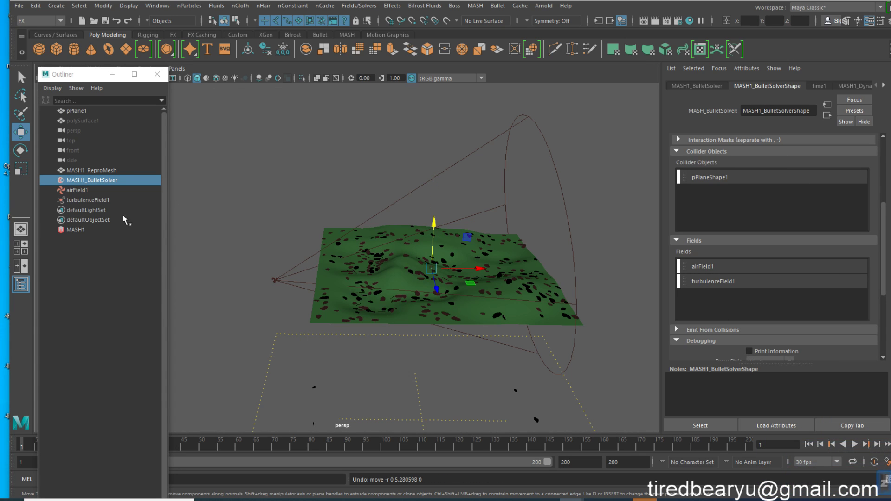
Step: Set turbulenceField1's Magnitude to 100 and Attenuation to 0, and play the simulation from frame 1
left_click(78, 190)
left_click(85, 200)
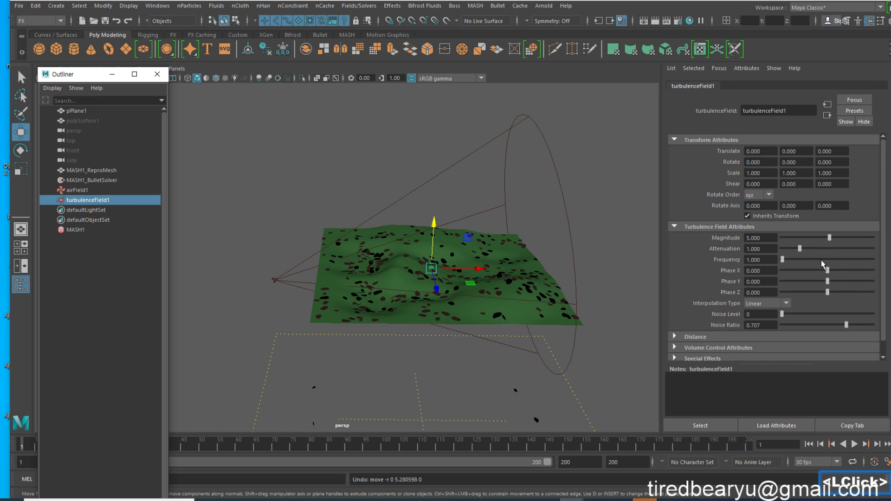
left_click_drag(829, 237, 874, 237)
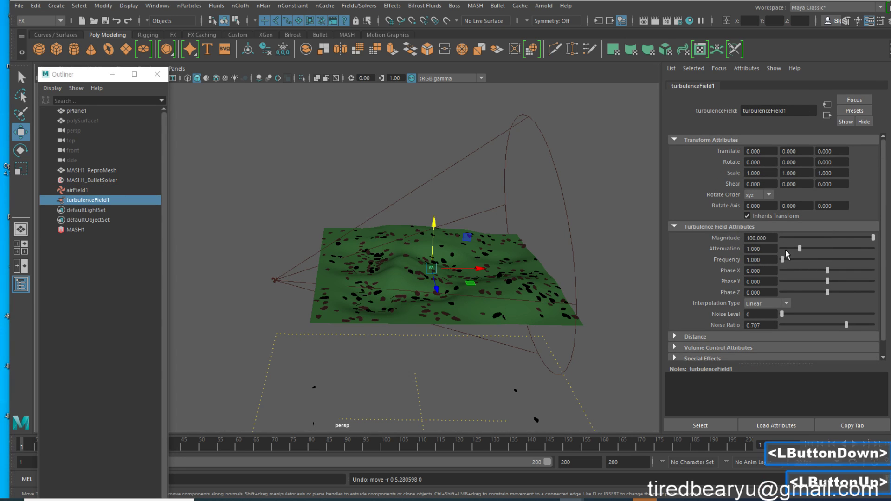
left_click_drag(747, 247, 540, 279, "ctrl")
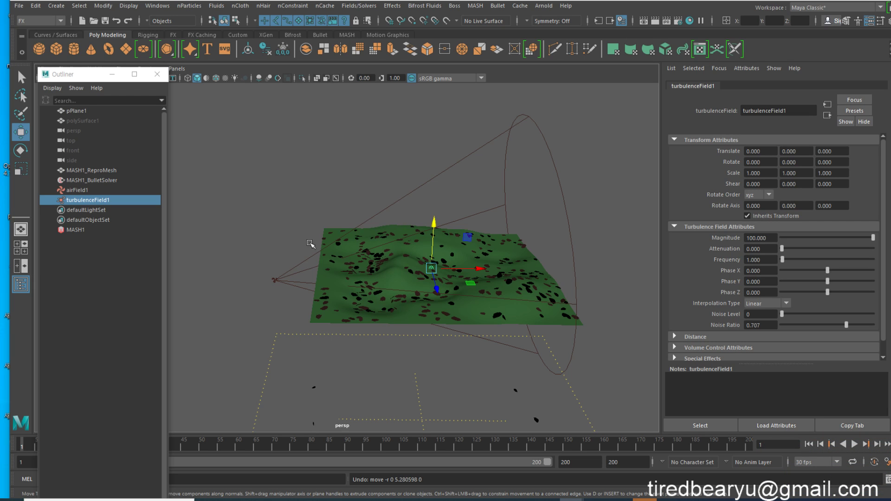
left_click_drag(530, 256, 545, 255, "alt")
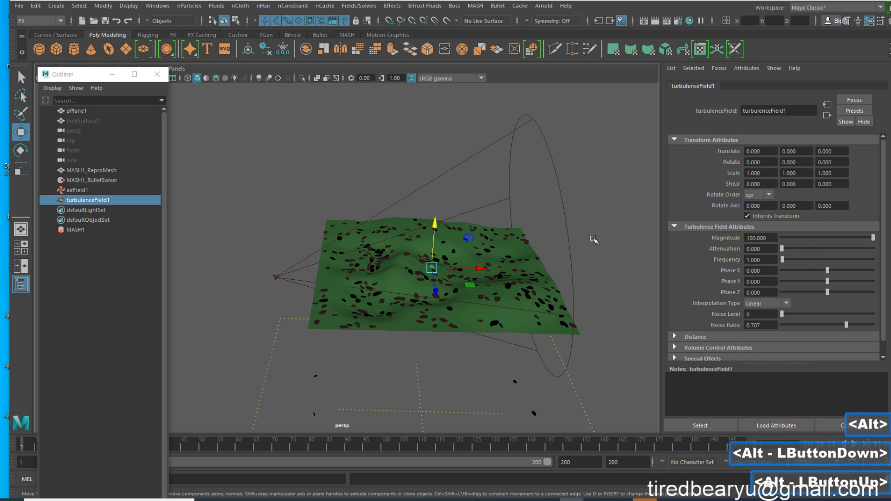
left_click_drag(482, 265, 481, 260, "alt")
right_click_drag(481, 261, 493, 259, "alt")
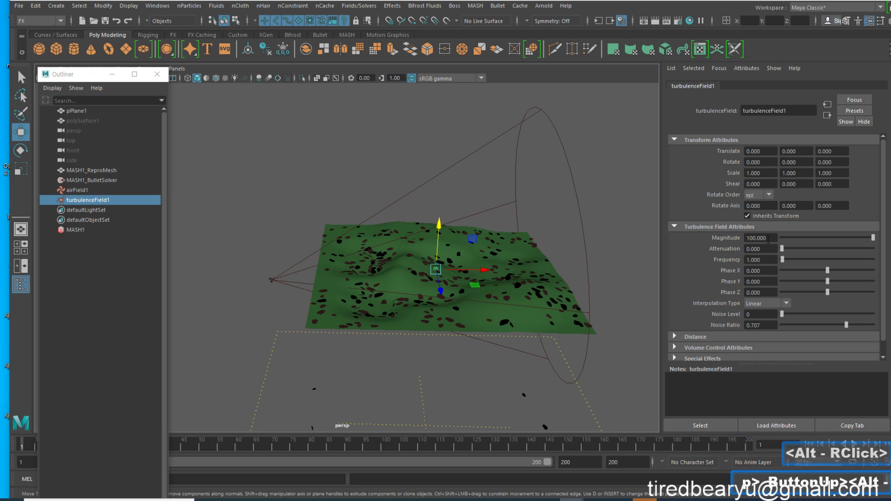
left_click(808, 444)
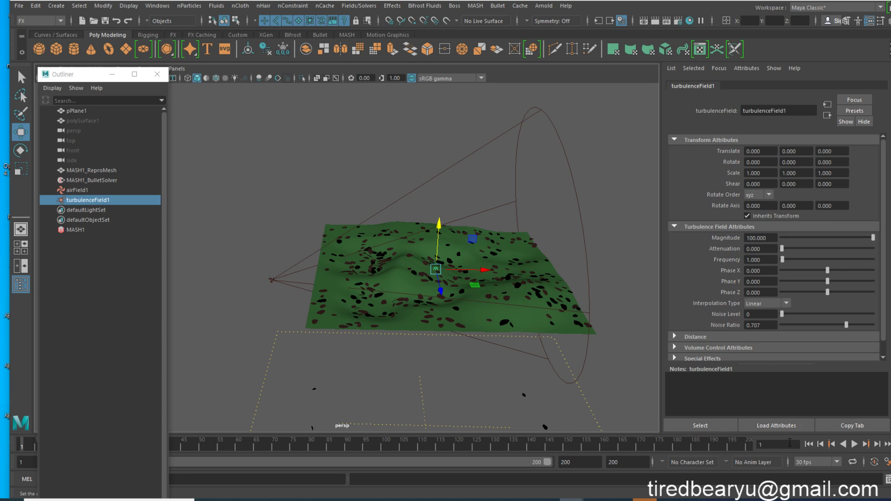
left_click(808, 444)
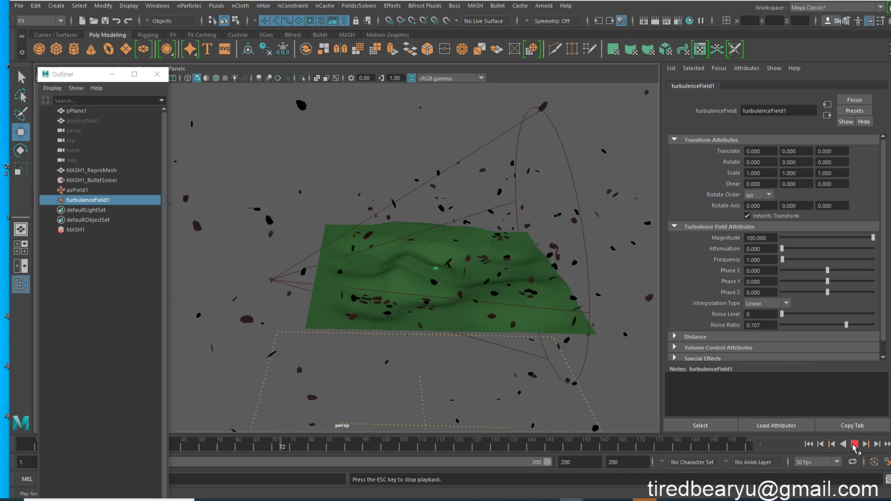
left_click(854, 444)
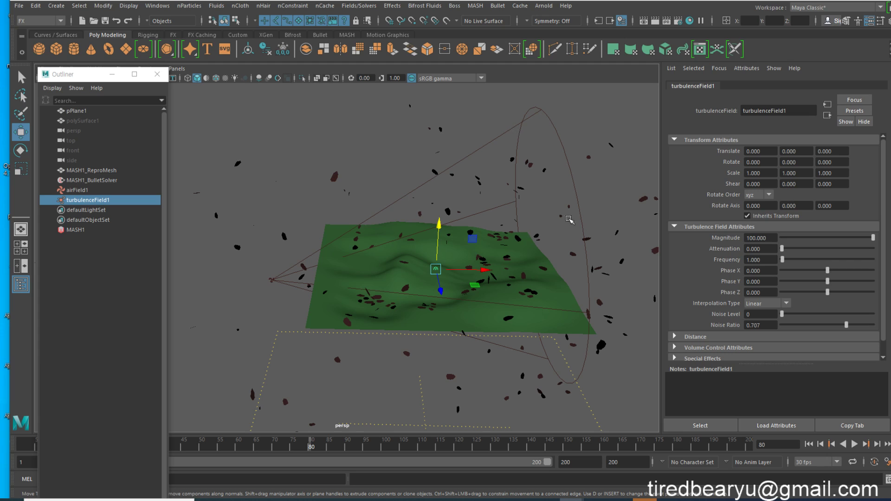
Step: Try a Magnitude of 10 on the turbulence field and replay the simulation
left_click(773, 237)
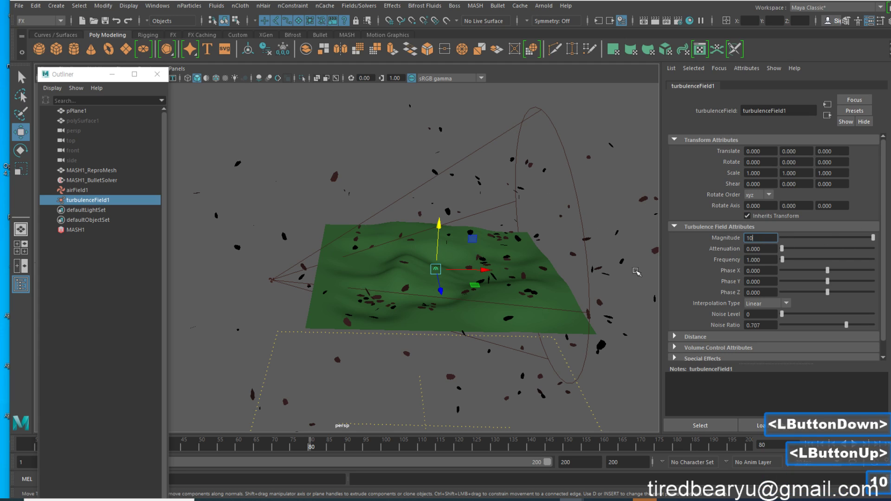
type("10")
key("Return")
double_click(851, 447)
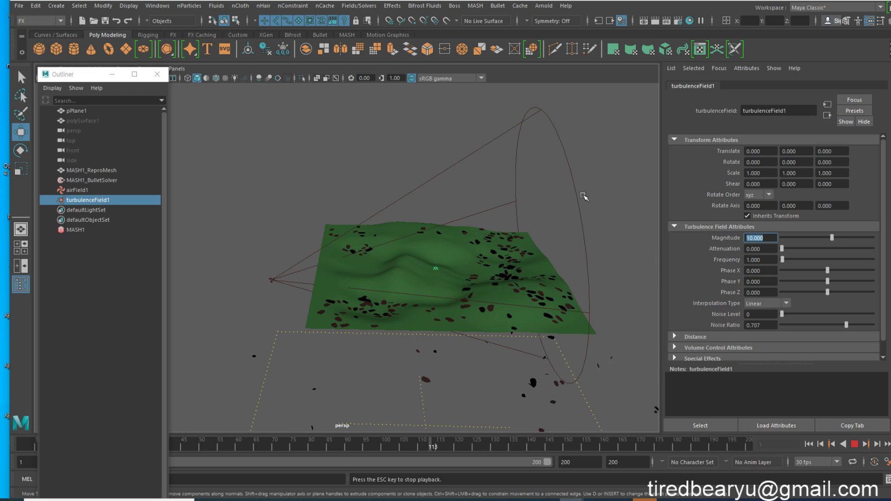
left_click(854, 444)
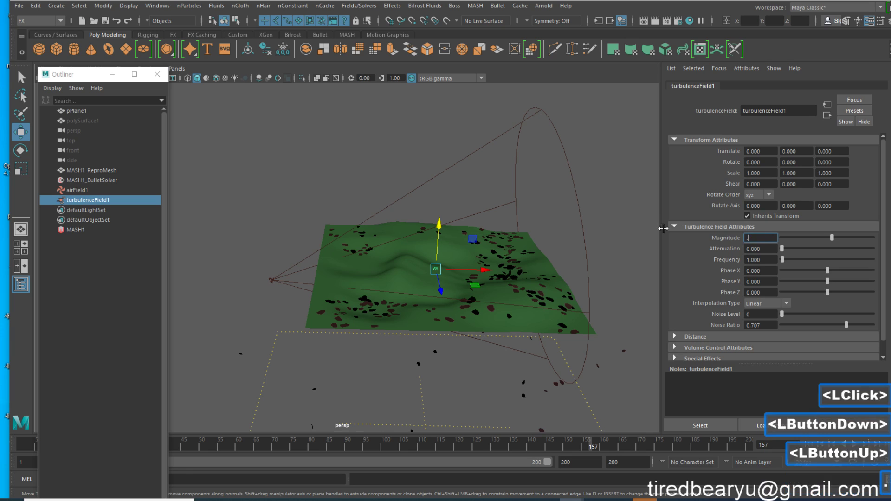
Step: Set the turbulence field's Magnitude to 30 and replay the simulation from frame 1
type("30")
key("Return")
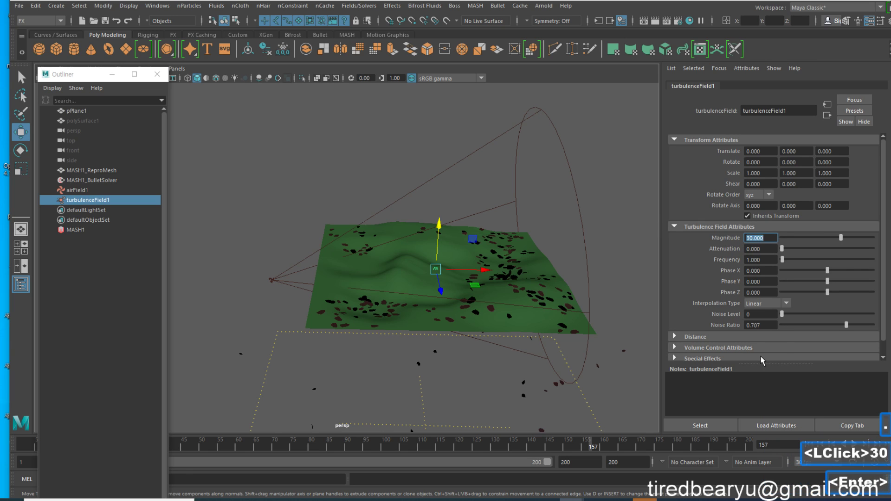
left_click(808, 444)
left_click(854, 444)
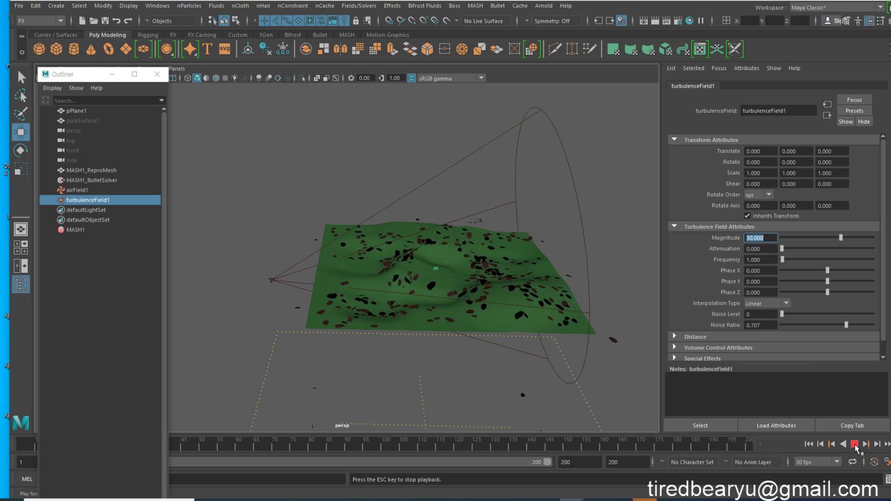
left_click(854, 444)
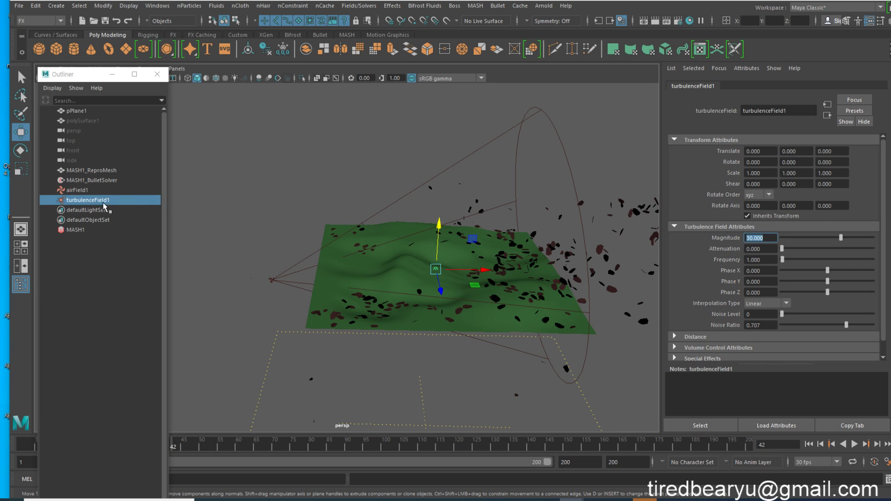
Step: Review the Bullet solver's connected fields and debugging settings, and examine the blown leaf mesh from several angles
left_click(102, 182)
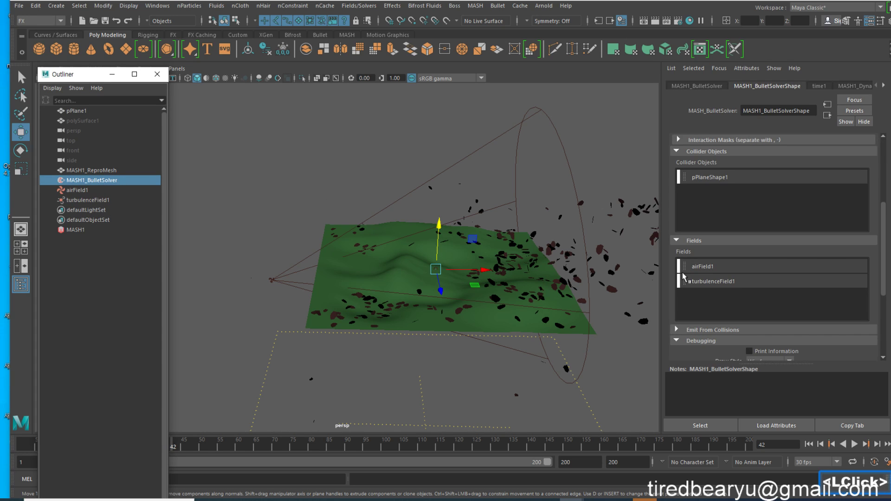
scroll(722, 277, "down", 5)
scroll(723, 277, "up", 3)
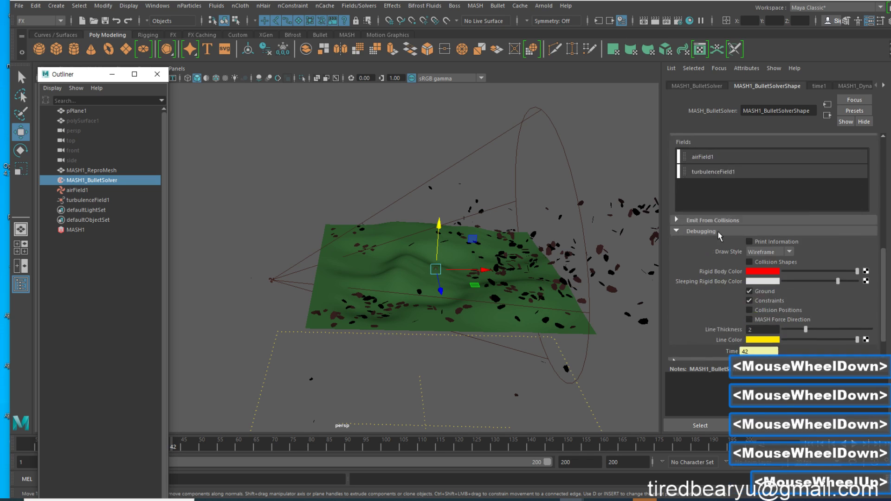
left_click_drag(429, 183, 491, 185, "alt")
middle_click_drag(490, 185, 490, 192, "alt")
left_click_drag(490, 191, 496, 226, "alt")
key("q")
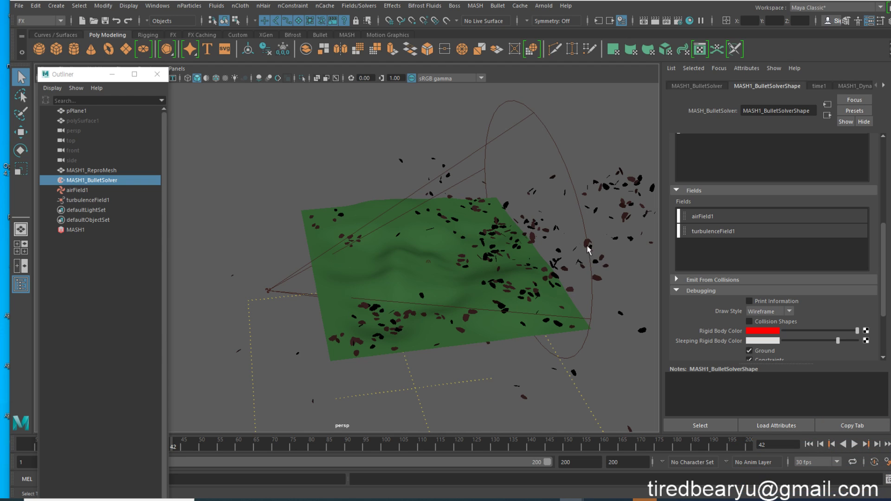
left_click_drag(554, 239, 550, 232, "alt")
left_click(623, 211)
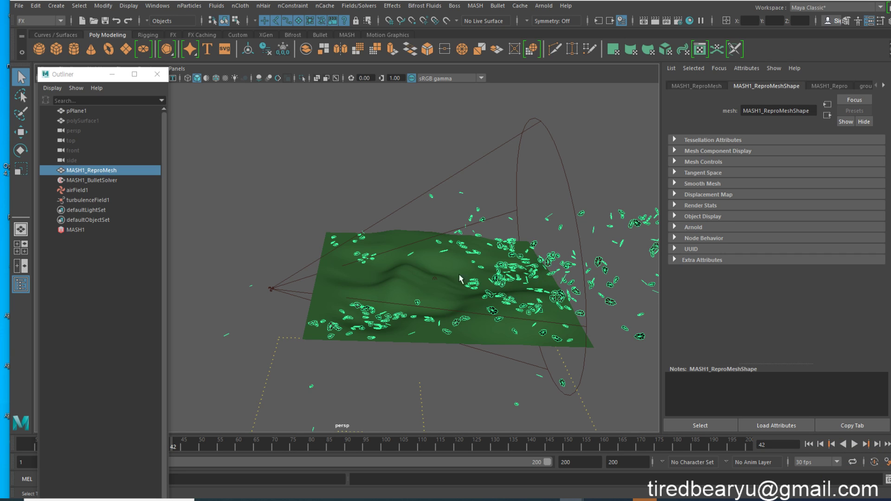
left_click_drag(445, 265, 518, 269, "alt")
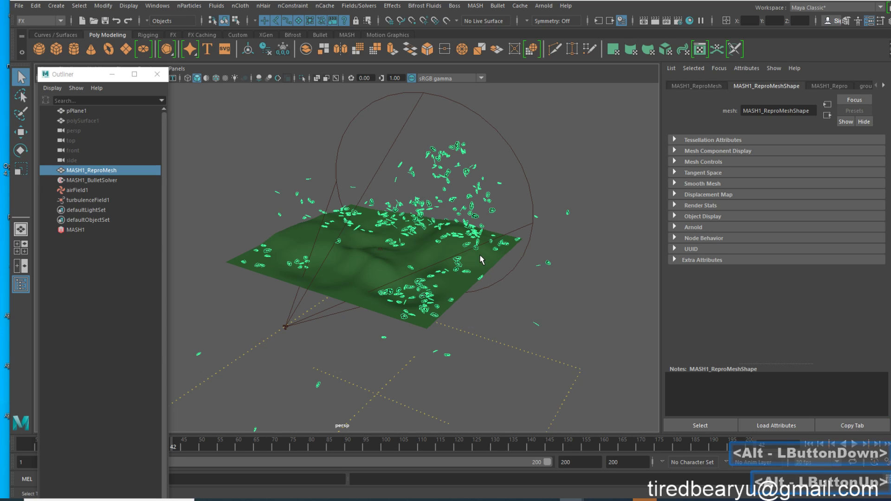